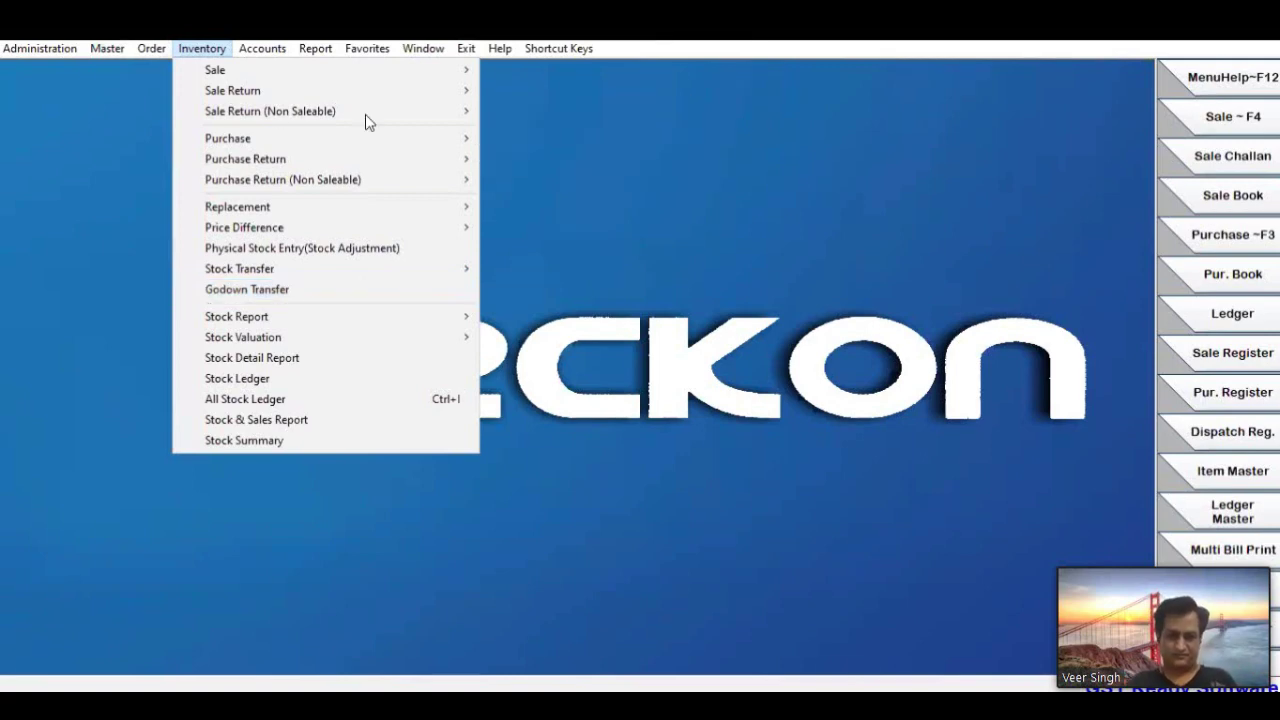
click(775, 414)
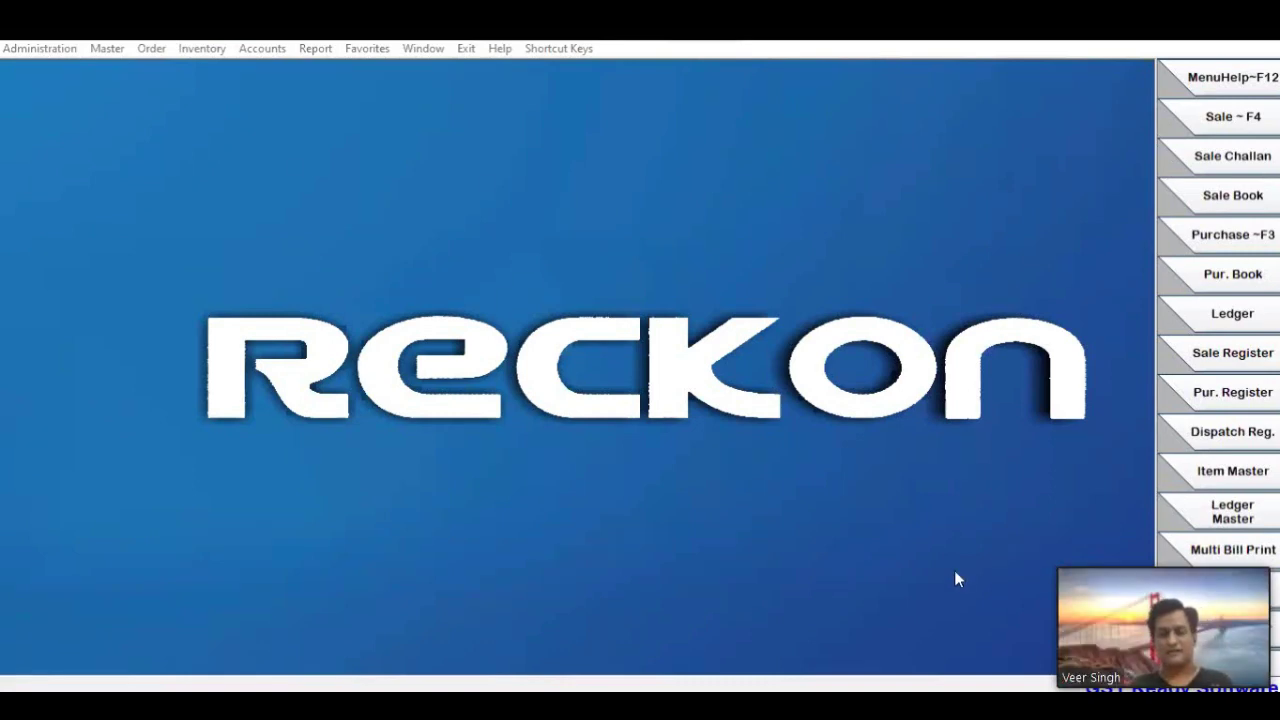
click(190, 48)
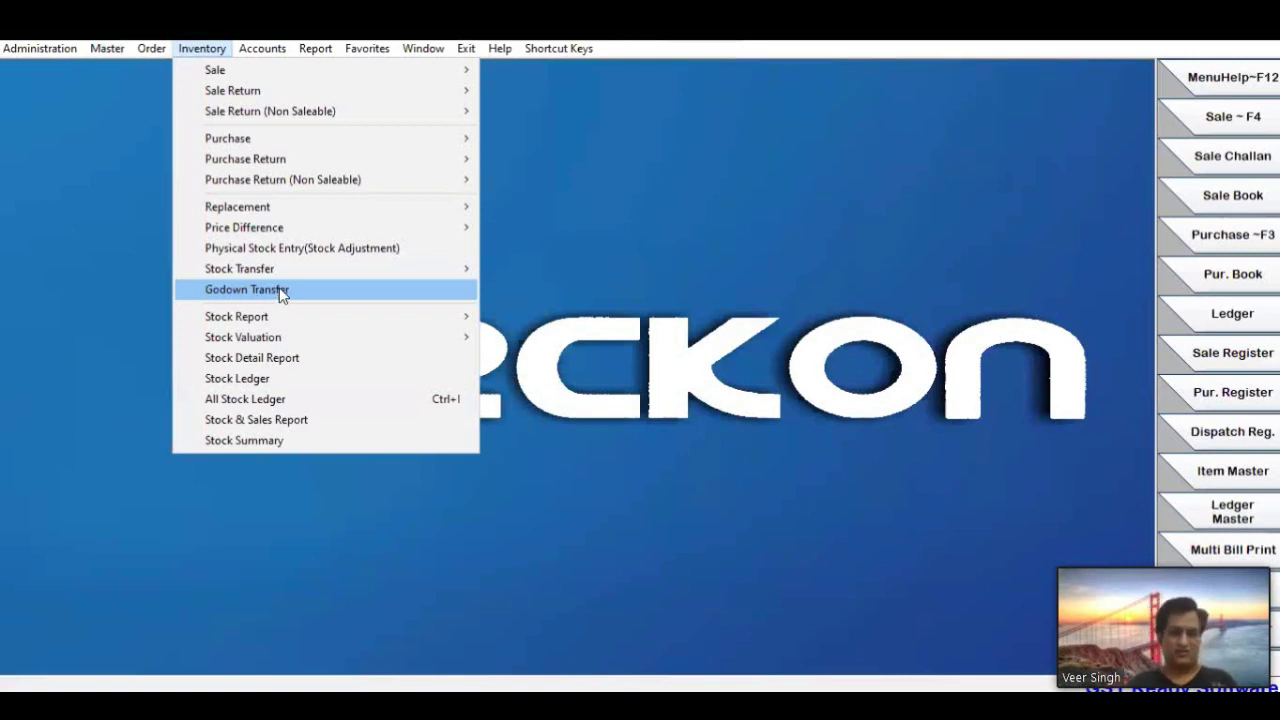
mouse_move(280, 316)
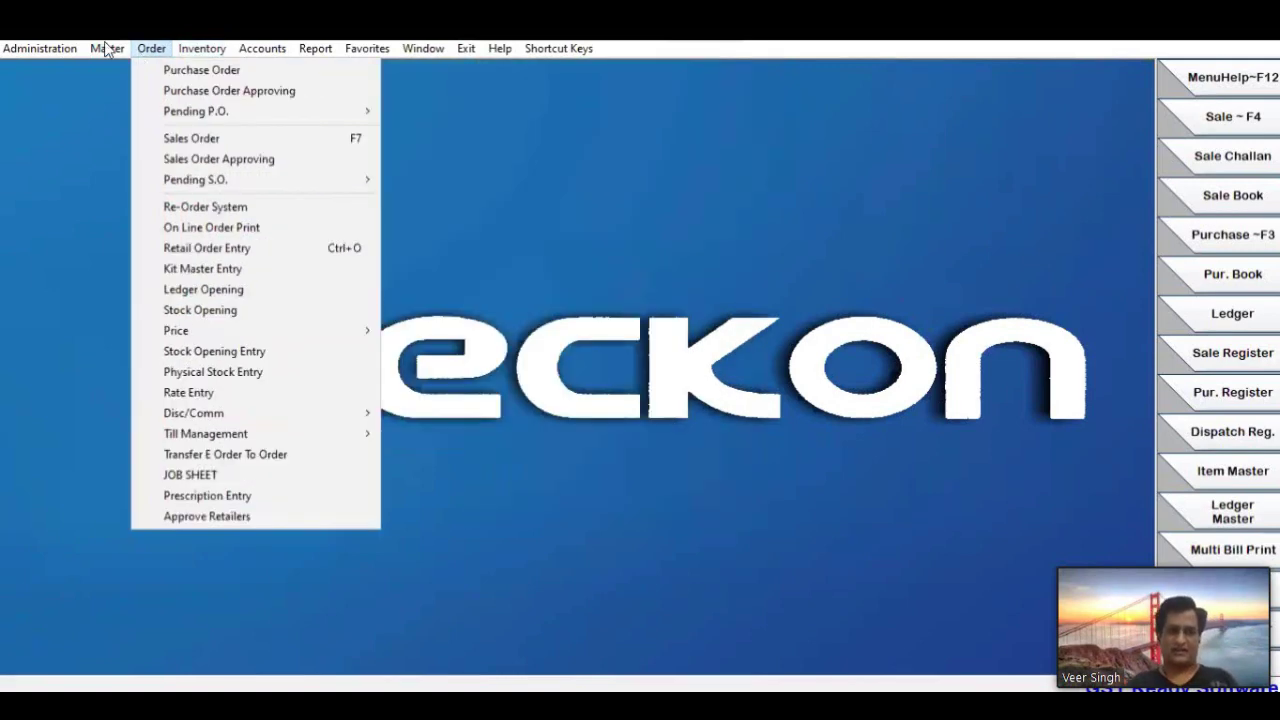
Open the Store/Godown master and start a new godown record with the proposed code
mouse_move(101, 52)
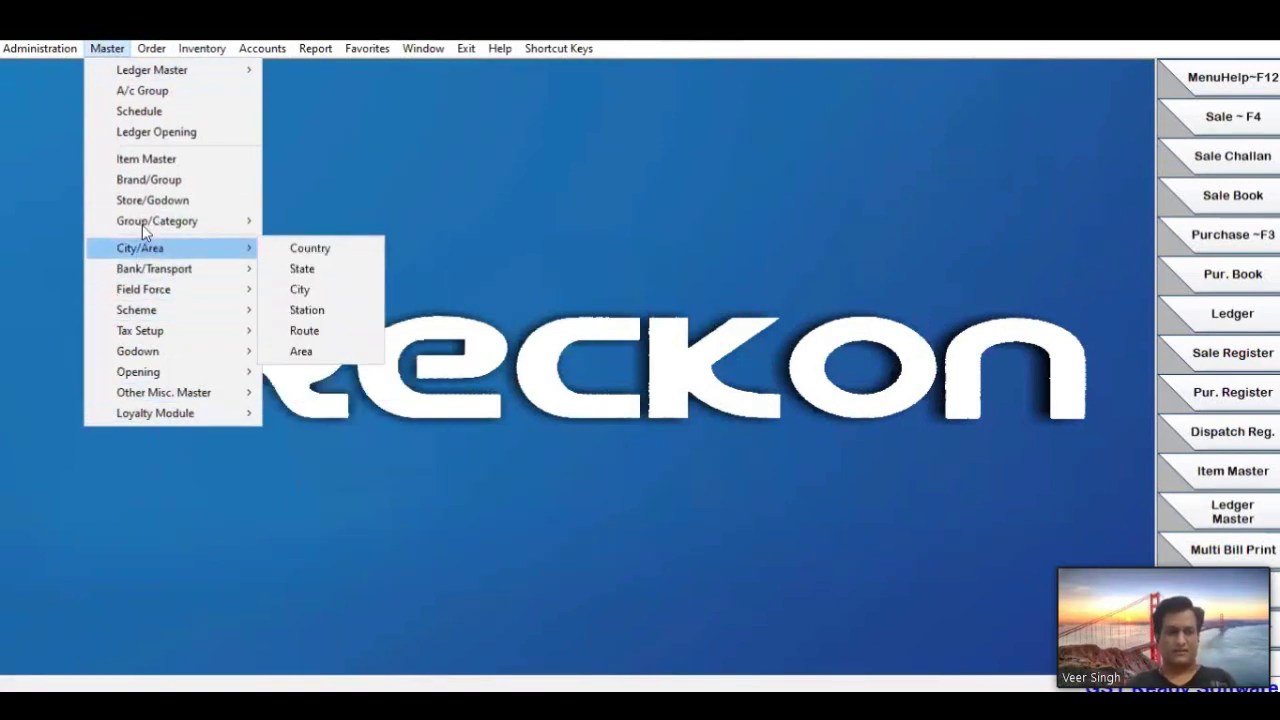
click(136, 203)
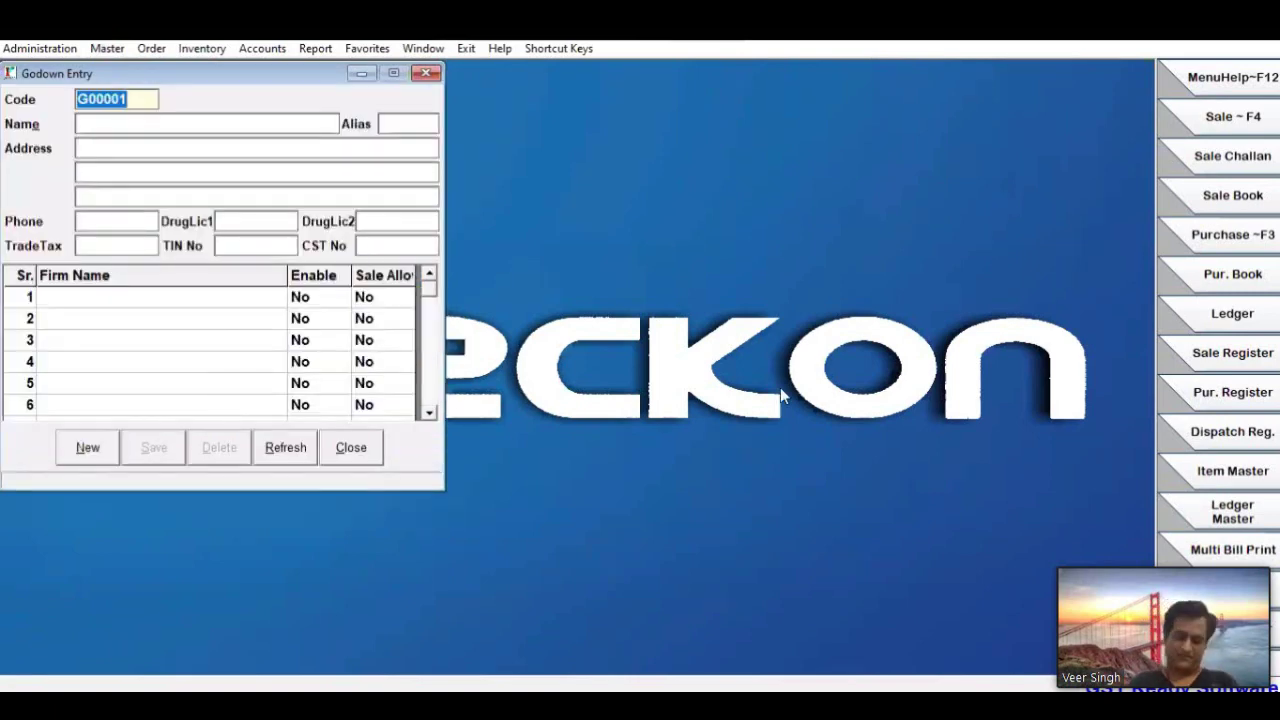
key(Return)
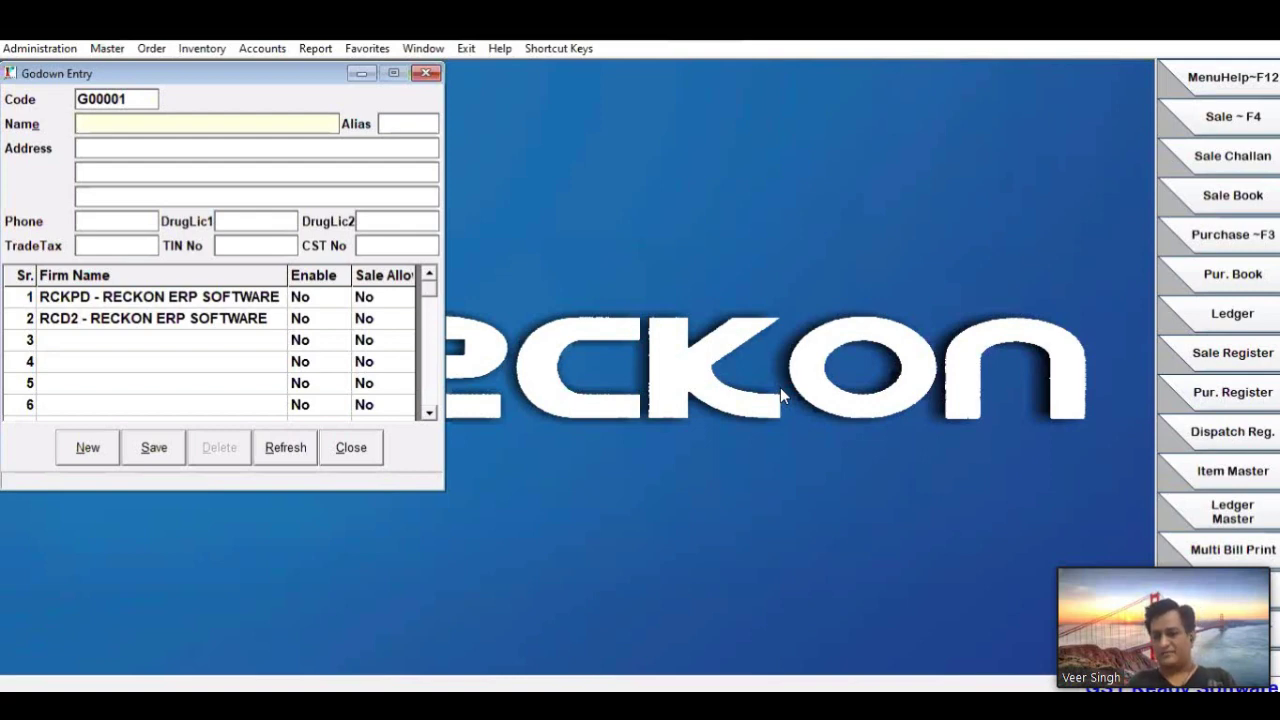
click(505, 175)
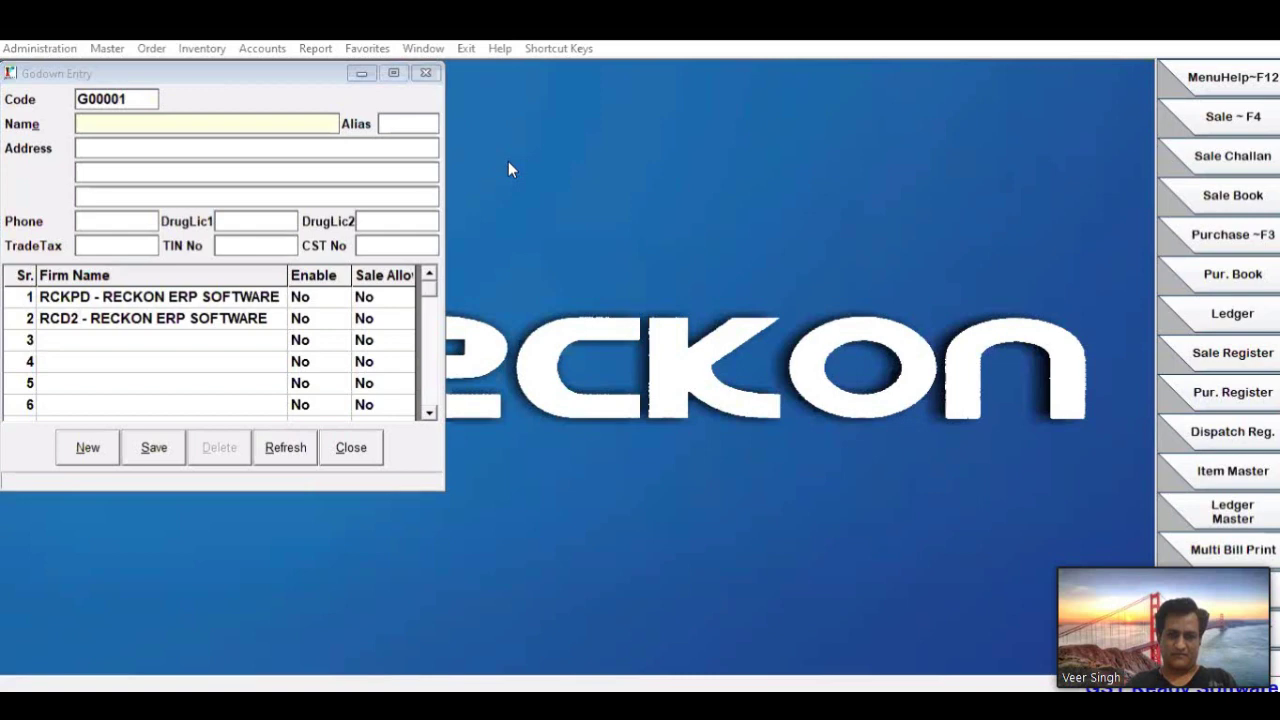
click(137, 124)
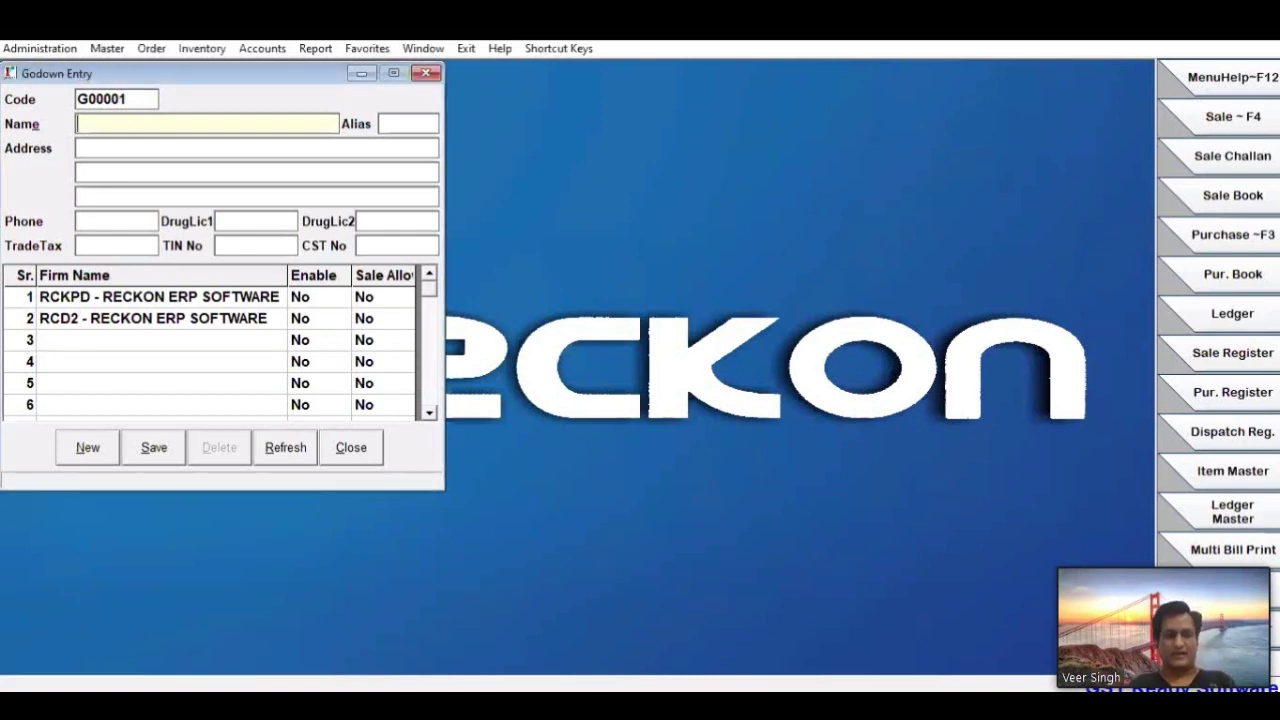
Name the new godown GODOWN ONE and give it the alias GD1
text(GODN)
key(BackSpace)
key(BackSpace)
text(DOWN)
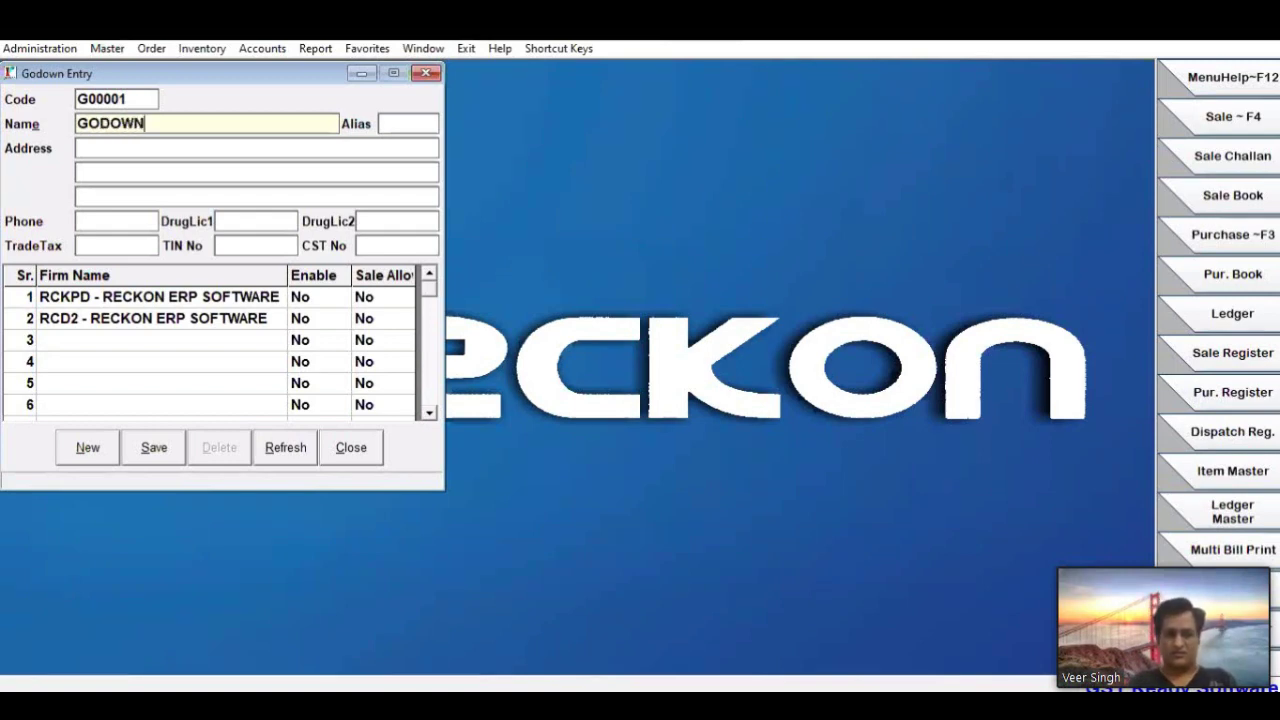
text( ONE)
key(Return)
text(G)
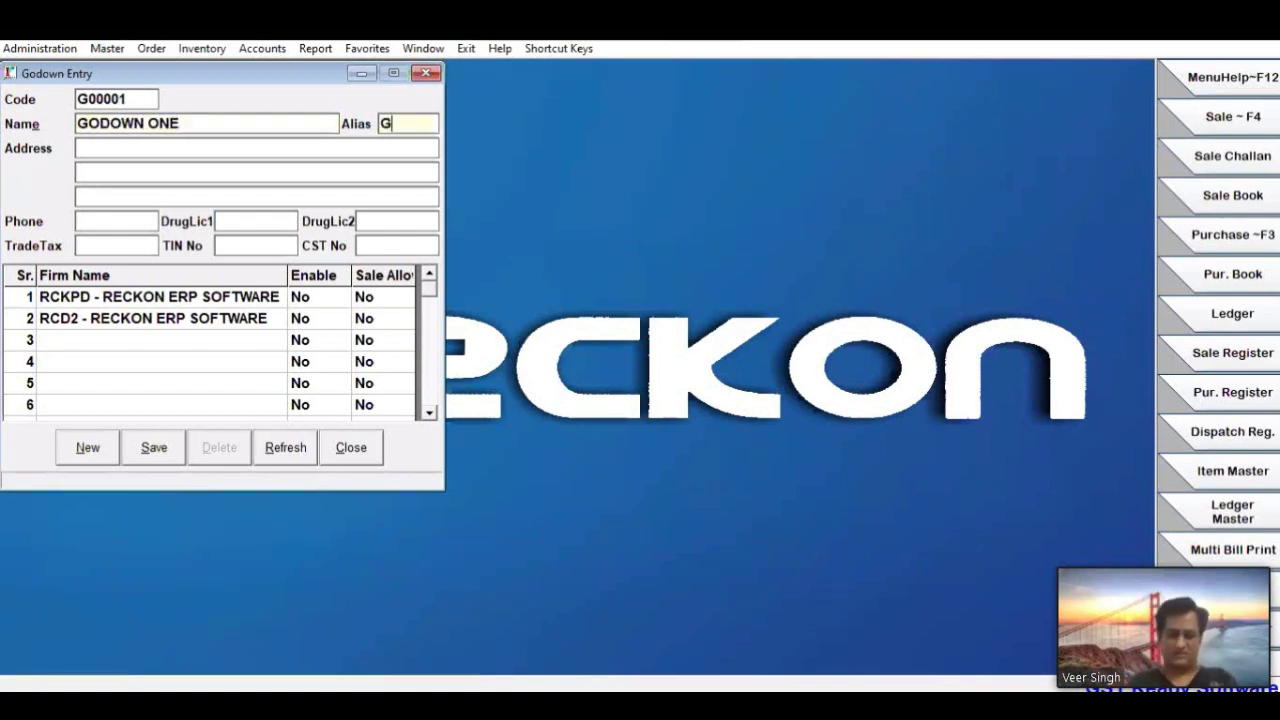
text(D1)
key(Return)
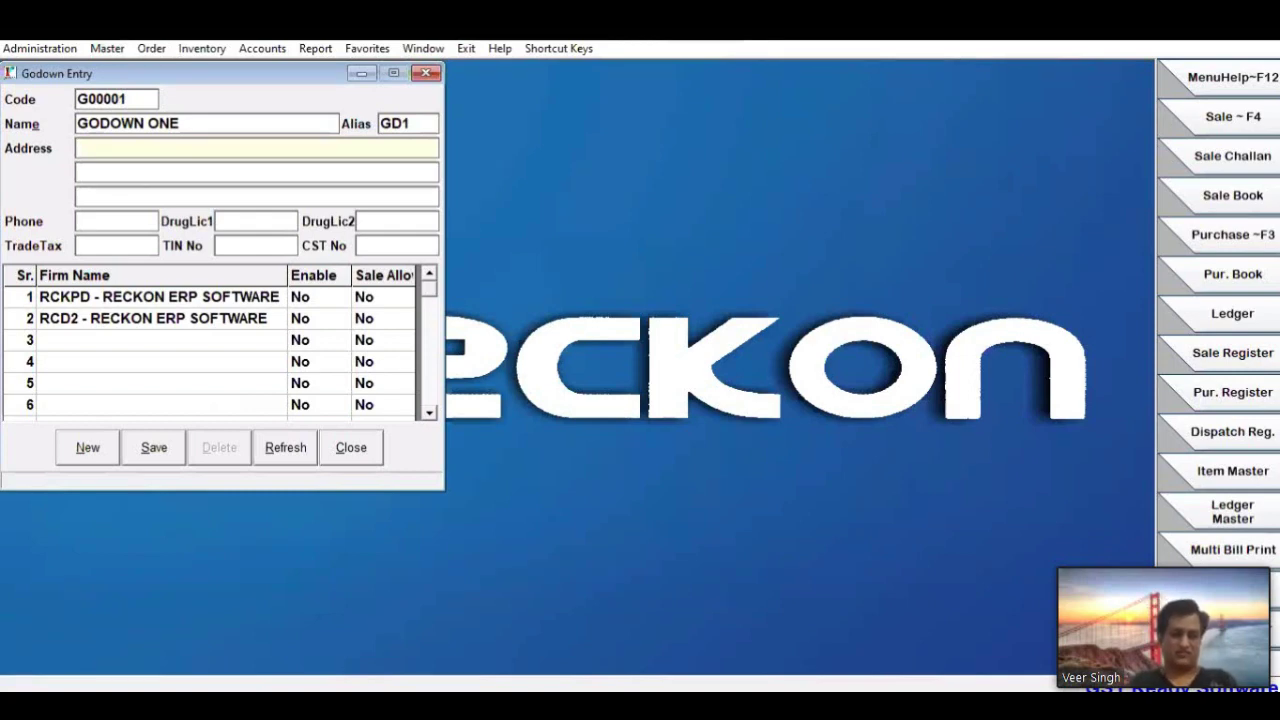
Fill in the first godown's address with its locality and city, leaving the third address line and phone blank
text(INDIRA NAGAR)
key(Return)
text(LUKCNOW)
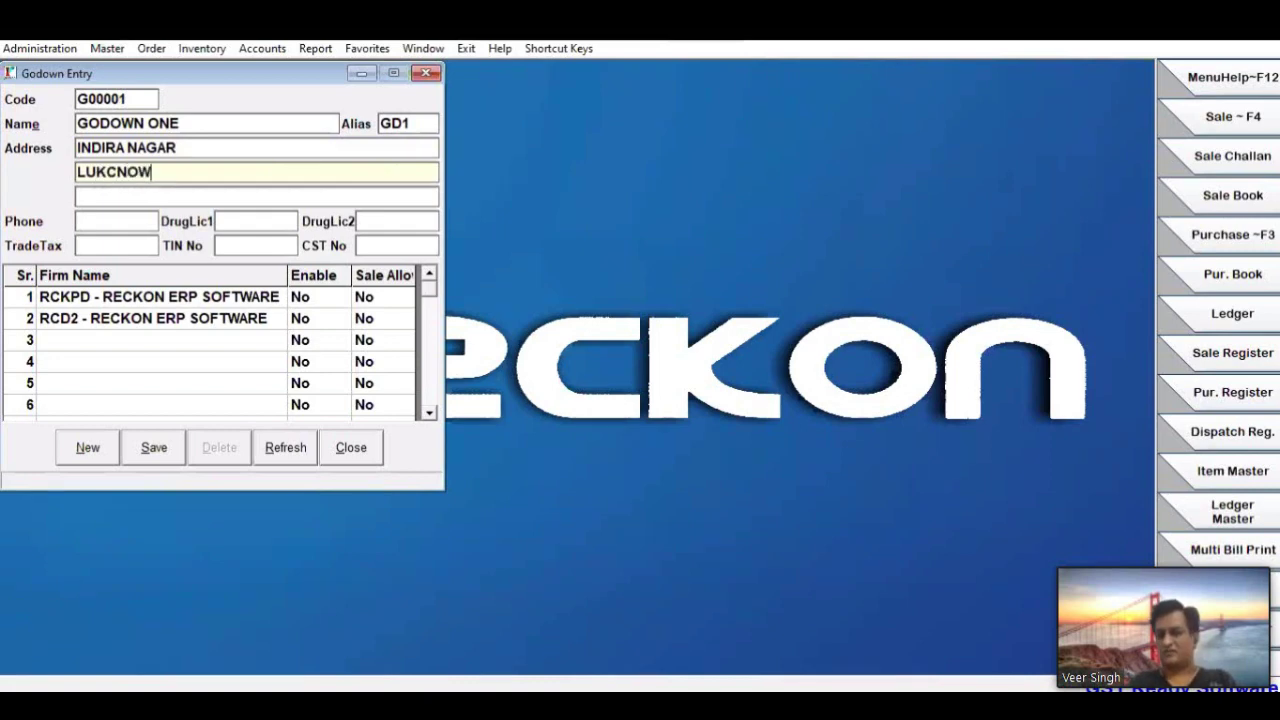
key(BackSpace)
key(BackSpace)
key(BackSpace)
key(BackSpace)
key(BackSpace)
text(CKNOW)
key(Return)
key(Return)
key(Return)
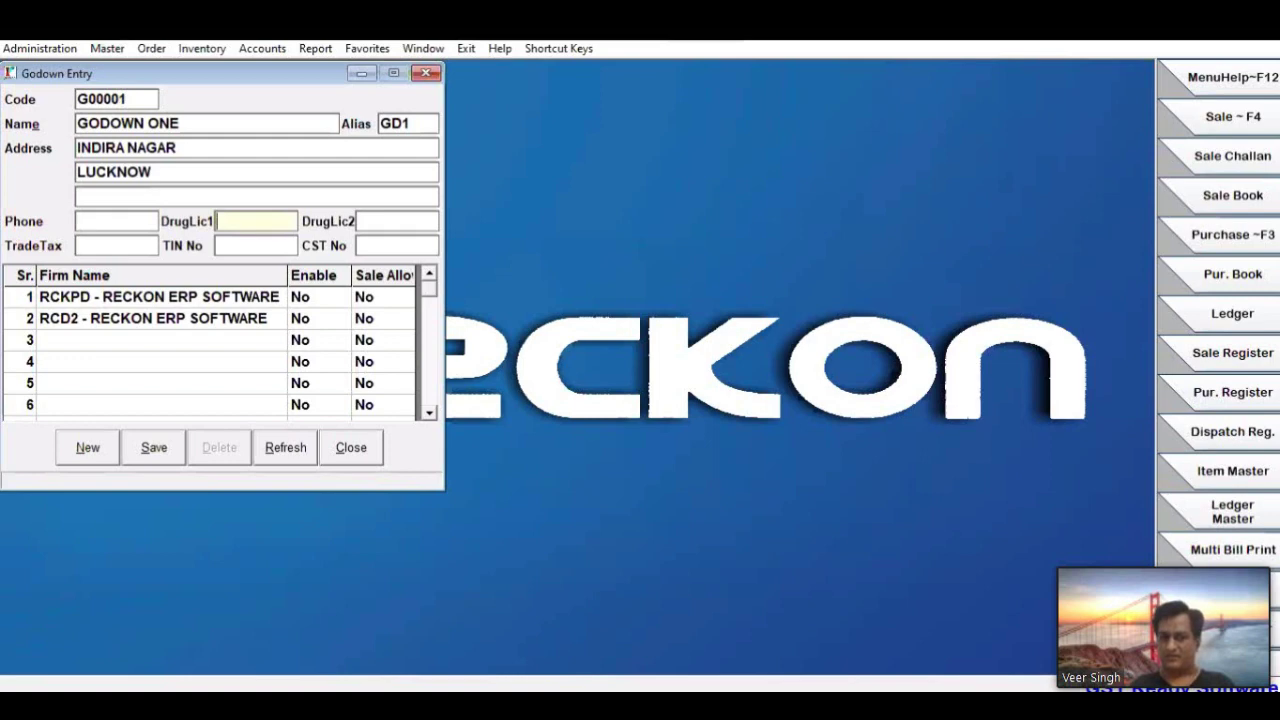
Enter both drug licence numbers for the first godown and leave the tax fields empty
text(21)
key(Return)
text(20)
key(Return)
key(Return)
key(Return)
key(Return)
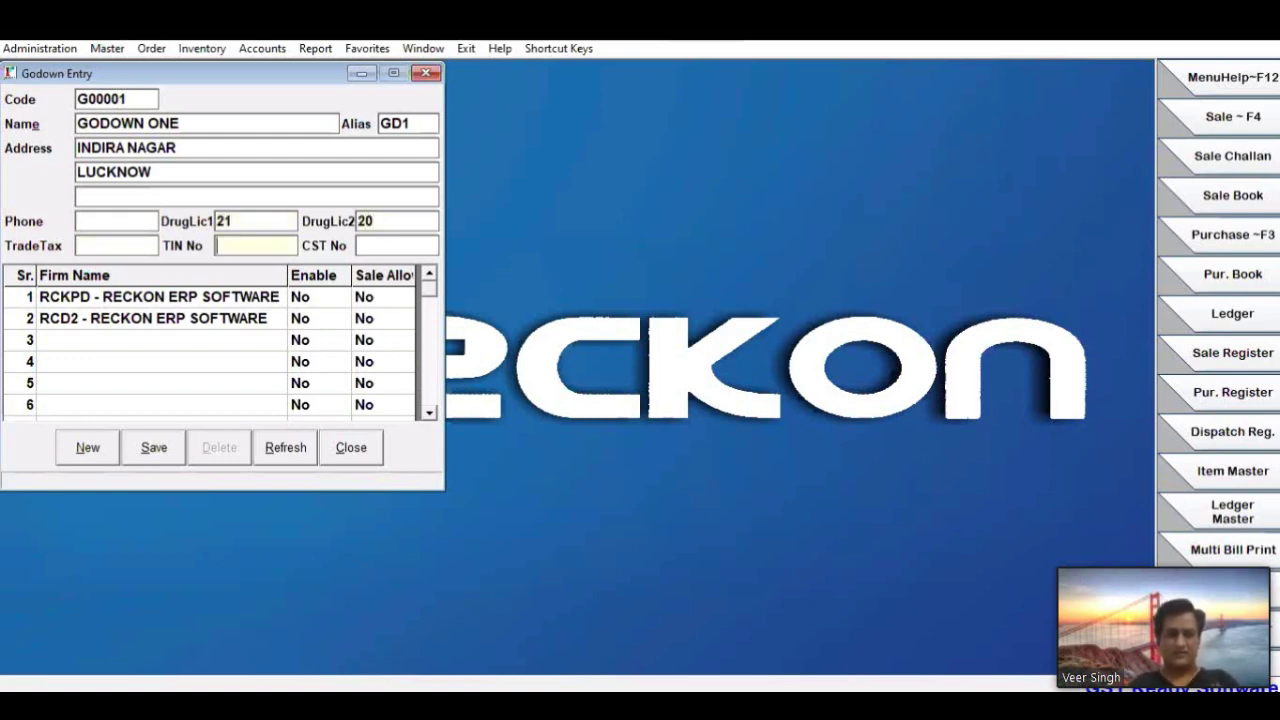
Enable the godown and allow sales for the firm RCKPD - RECKON ERP SOFTWARE, and save the record
key(Down)
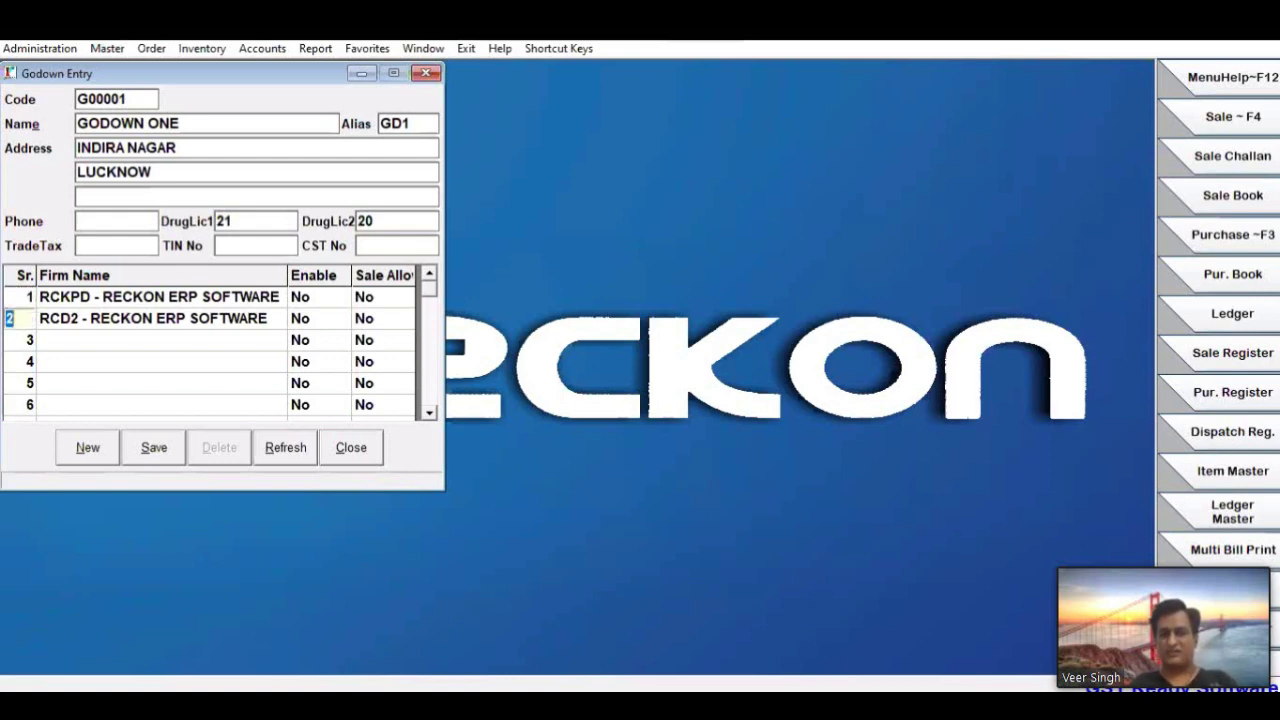
key(Up)
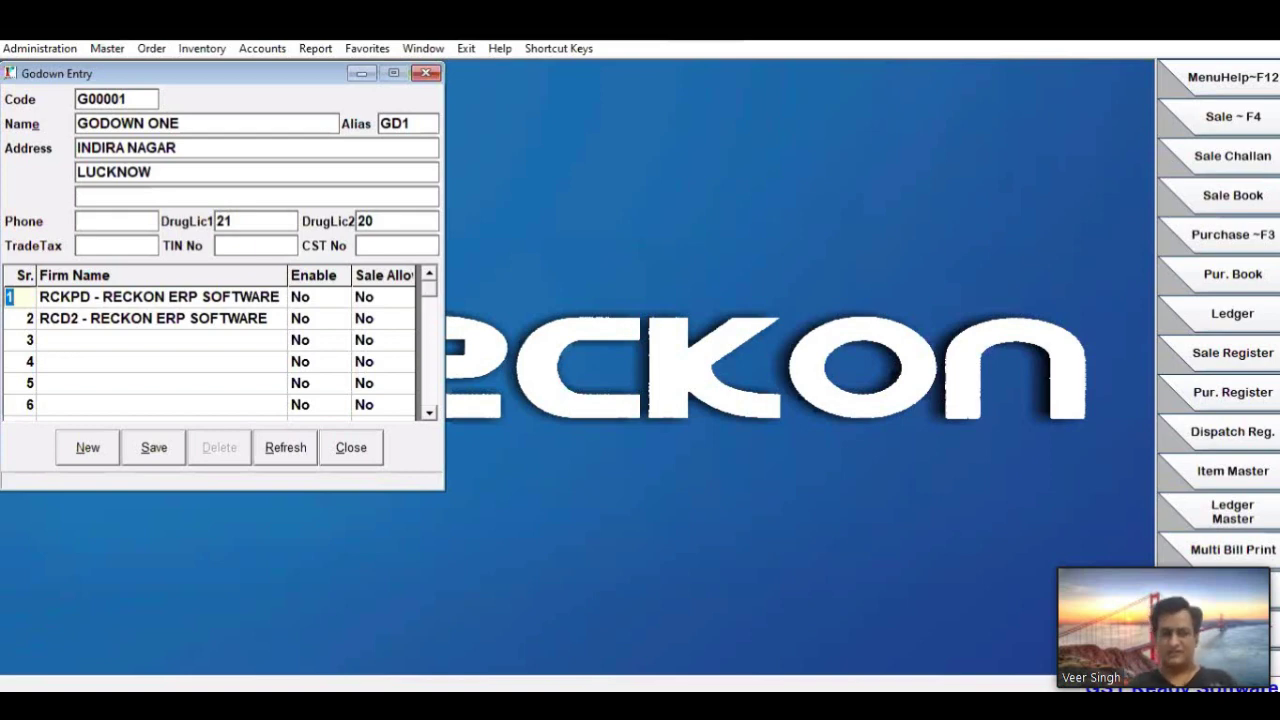
key(Return)
key(space)
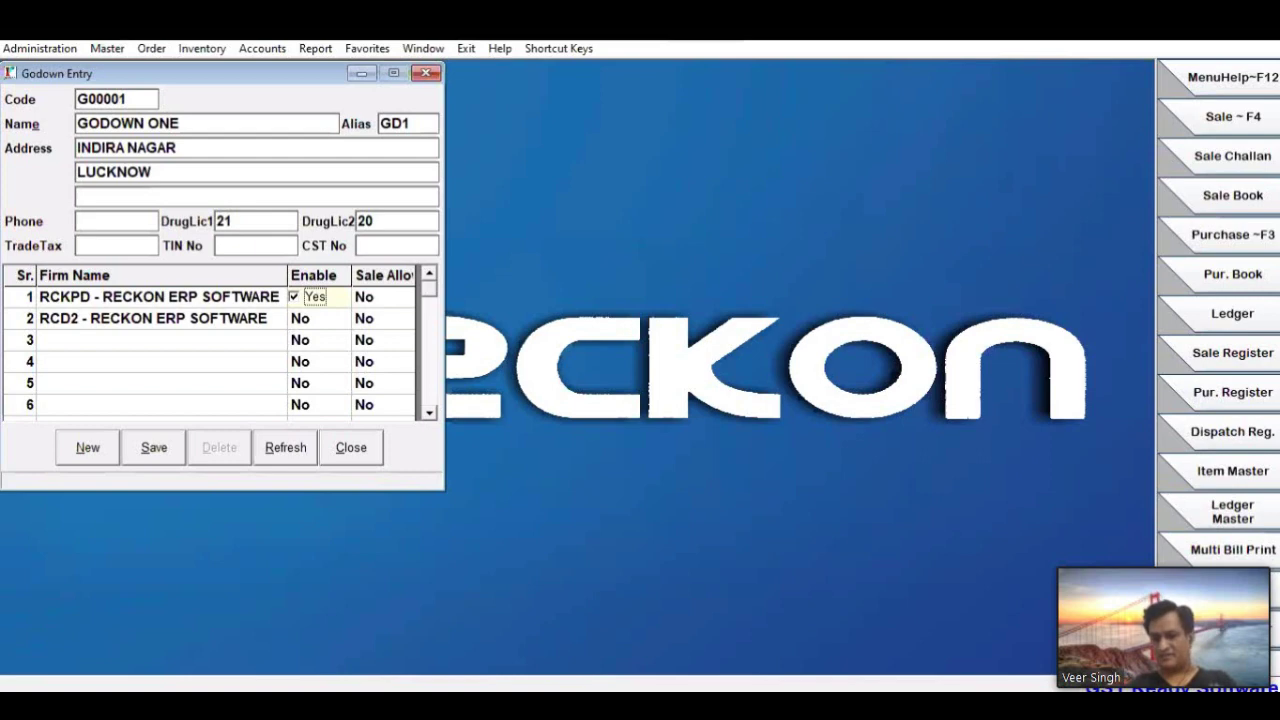
key(Return)
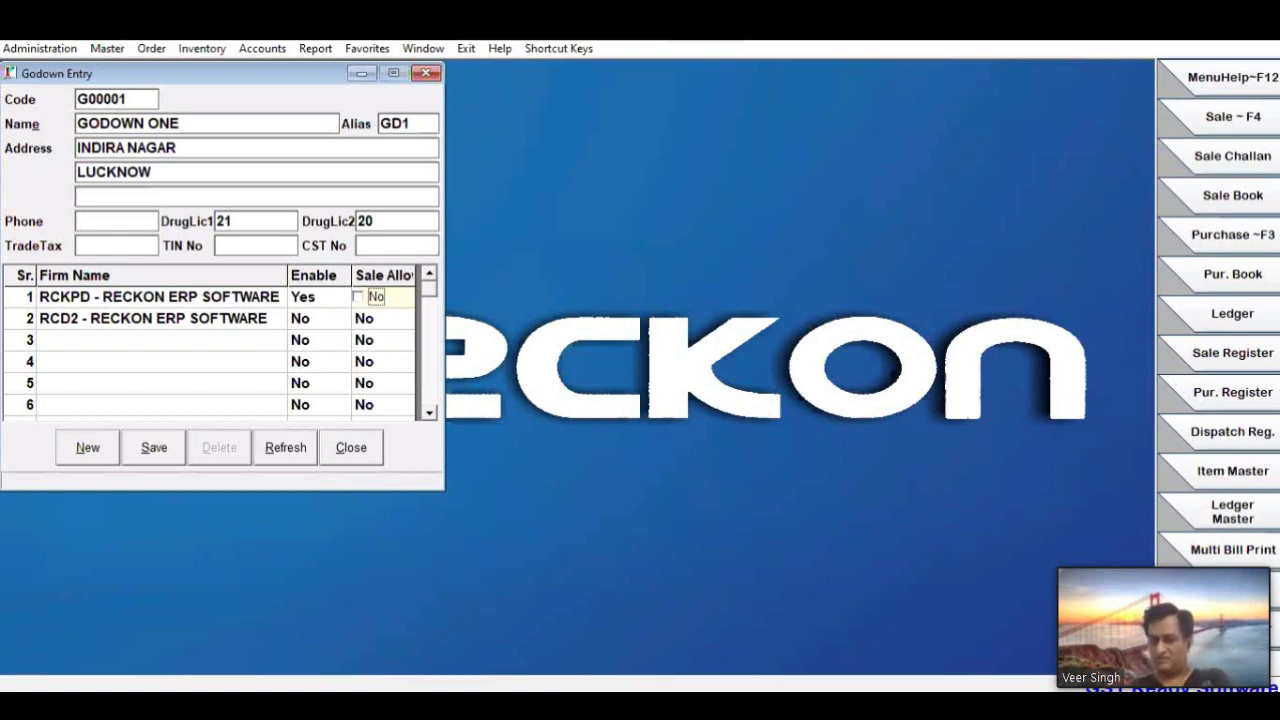
key(space)
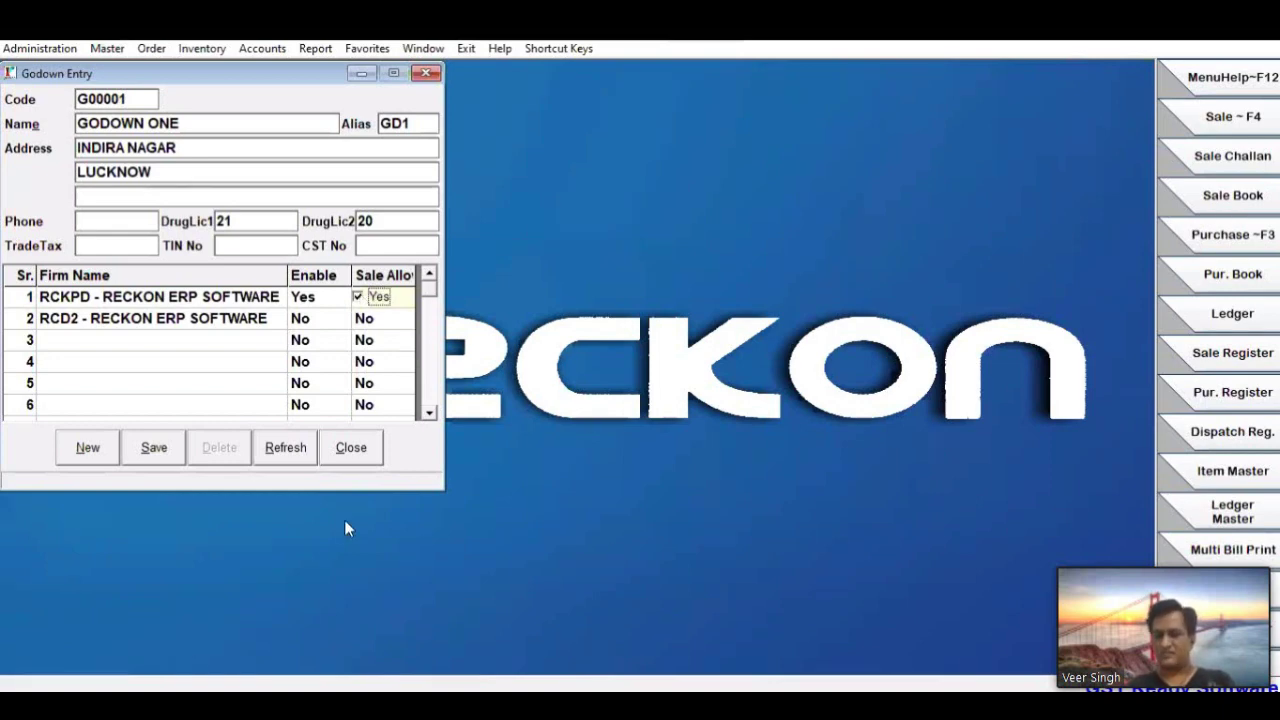
click(152, 448)
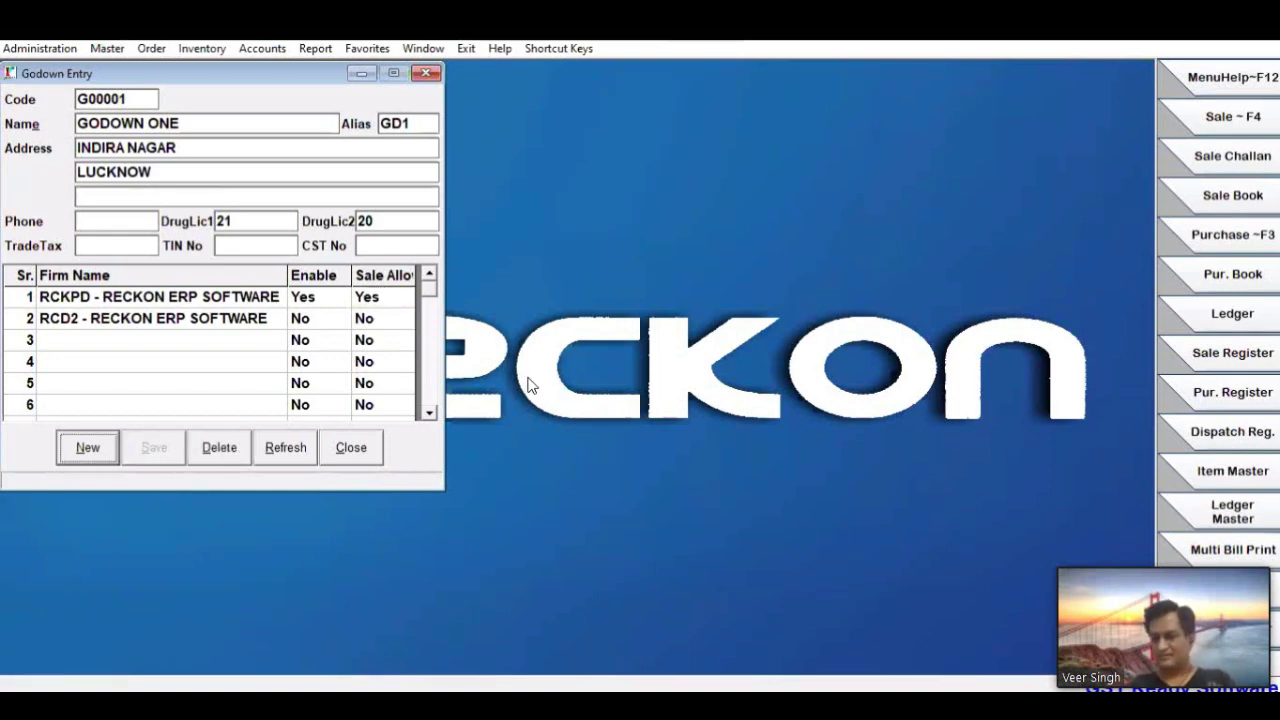
Start a second godown record with the name GODNOW NO. 2 and the alias GD2
click(86, 447)
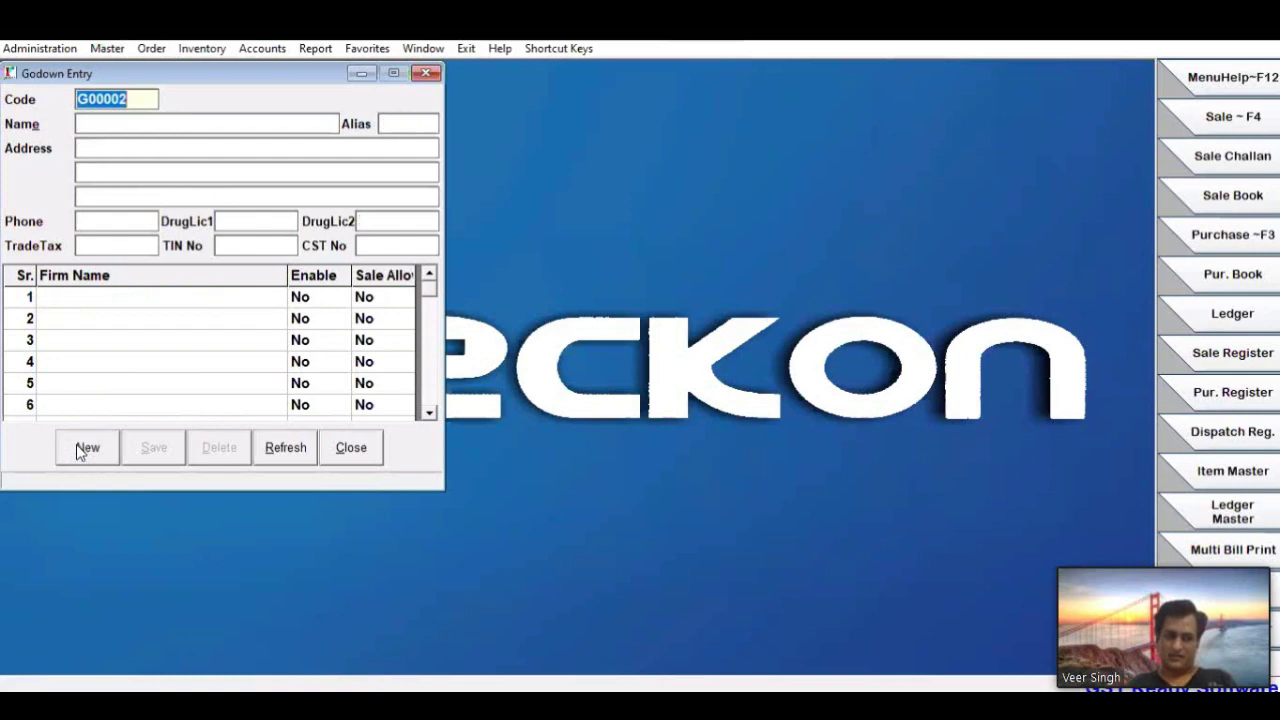
key(Return)
text(GODN)
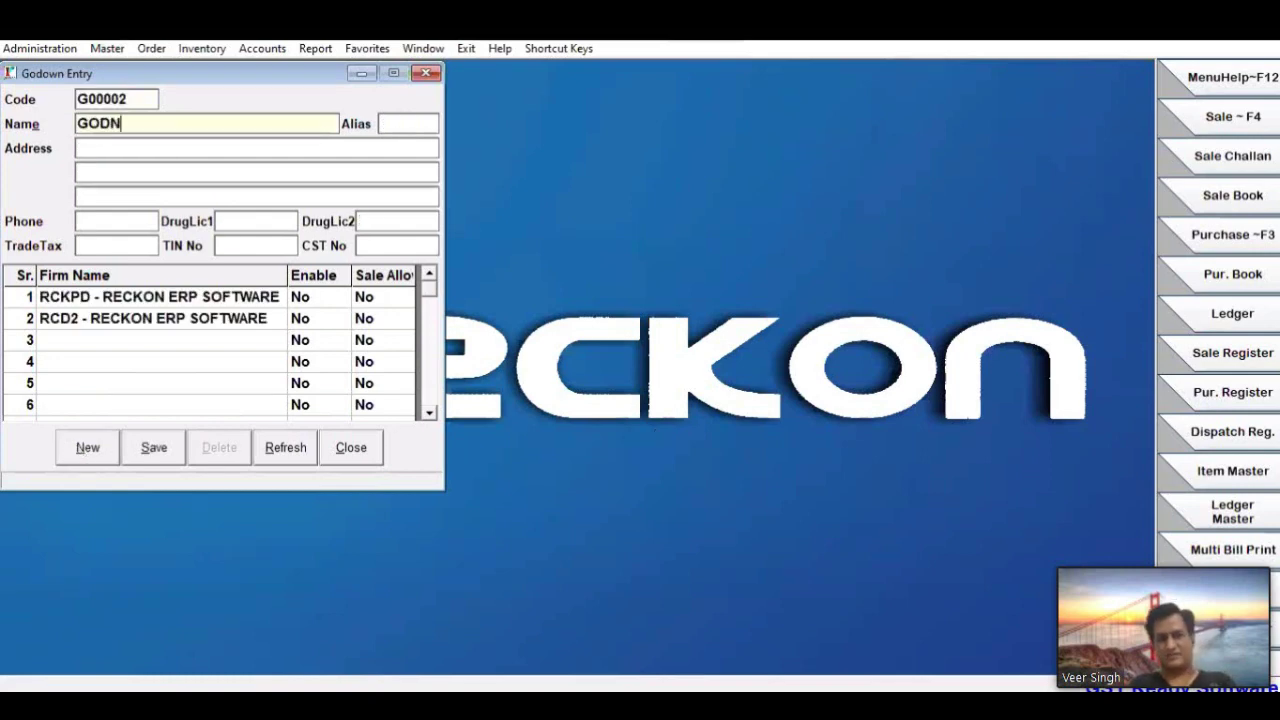
text(OW N)
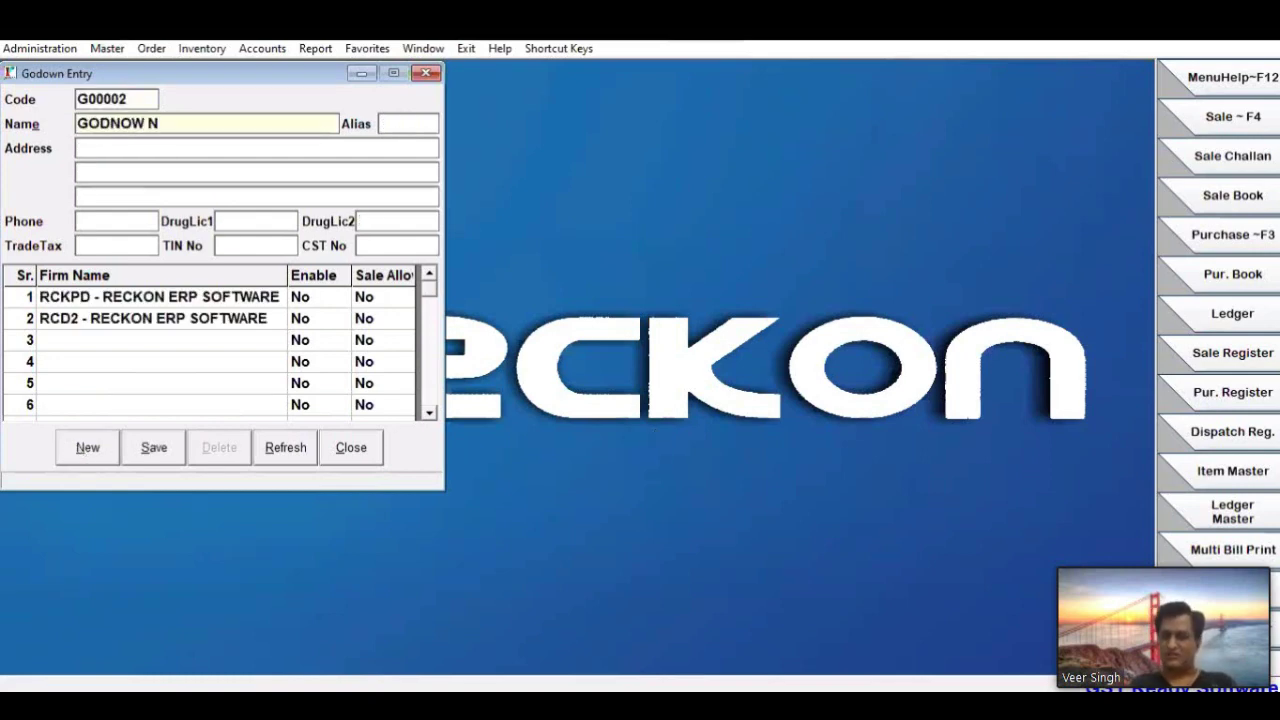
text(O. 2GD2)
key(Return)
Fill in the second godown's address with its locality and city, leaving the third address line and phone blank
text(T)
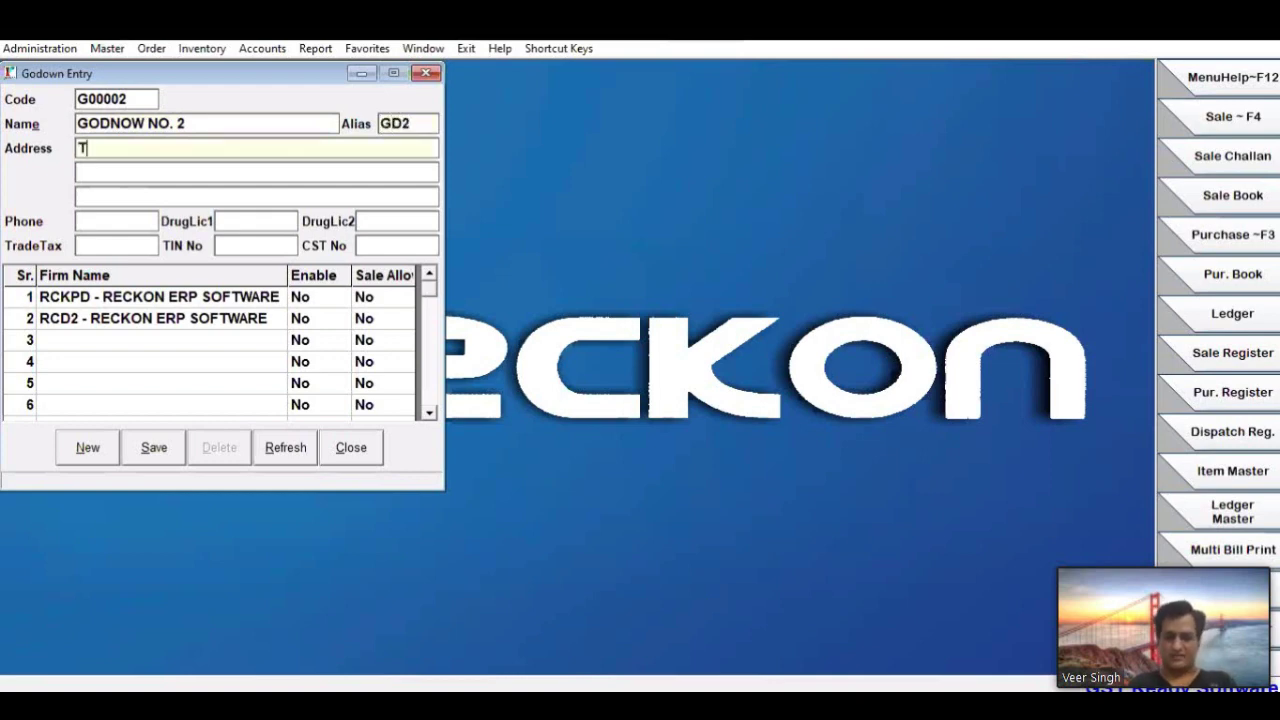
text(RANSPORT NAGAR)
key(Return)
text(LUCKNOW)
key(Return)
key(Return)
key(Return)
Enter both drug licence numbers for the second godown
text(22)
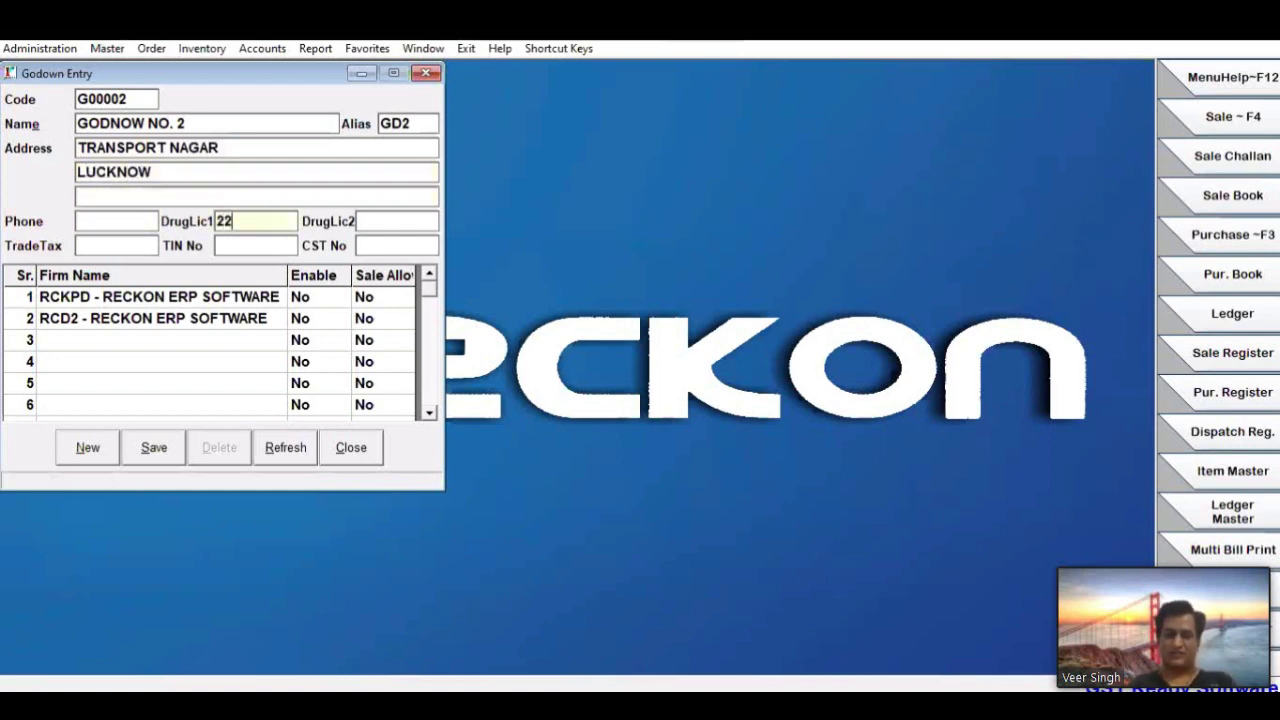
key(Return)
text(24)
key(Return)
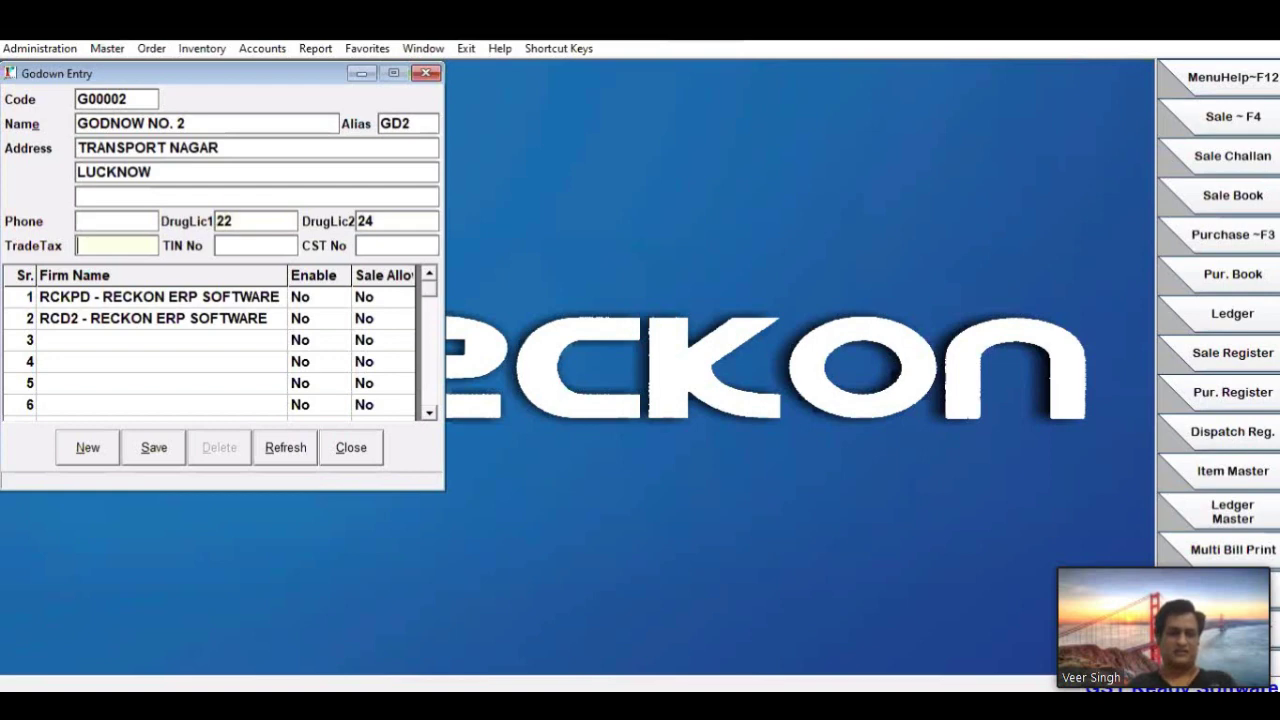
Set Enable and Sale Allow to Yes for firm RCKPD in the second godown, then save and close the entry
click(330, 298)
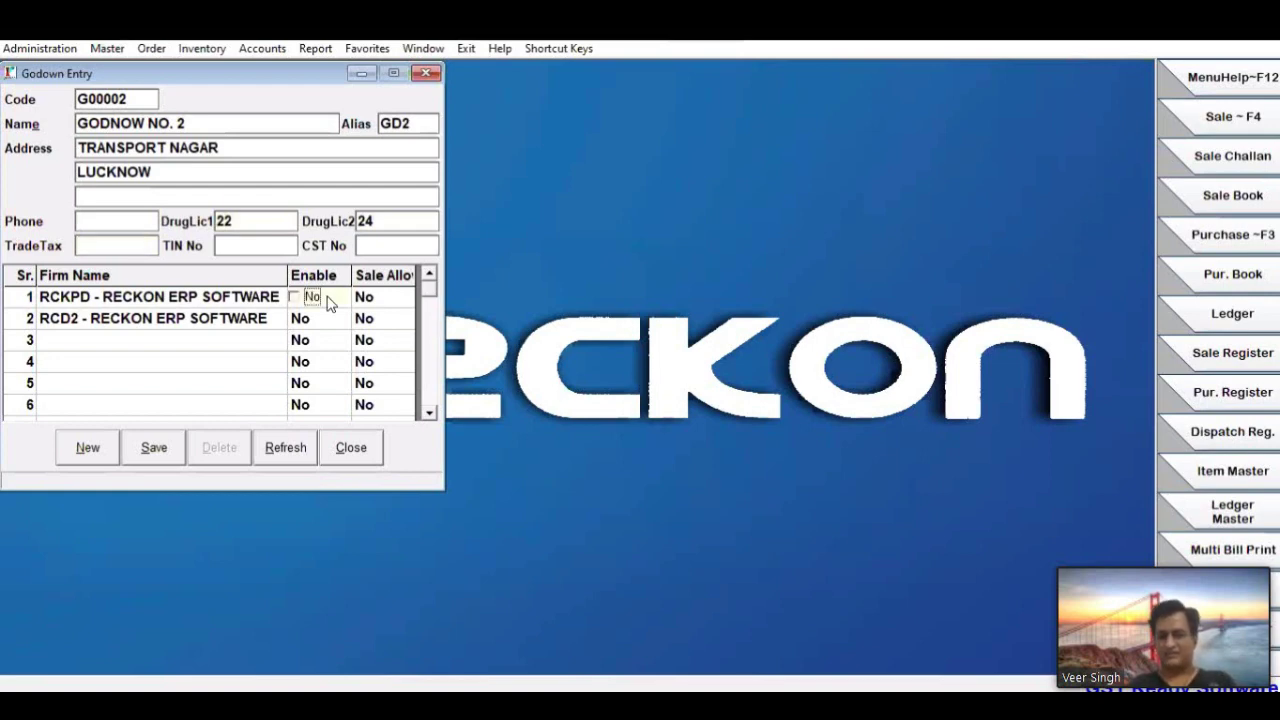
click(378, 298)
click(378, 298)
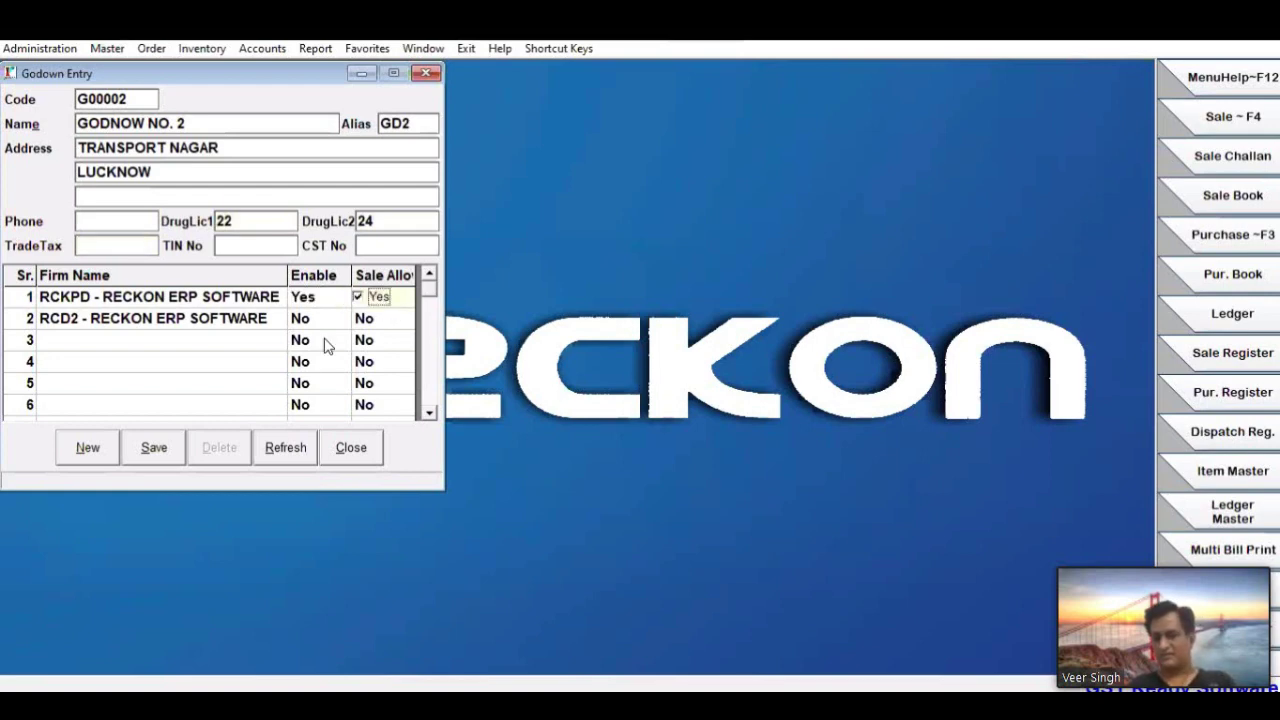
click(157, 450)
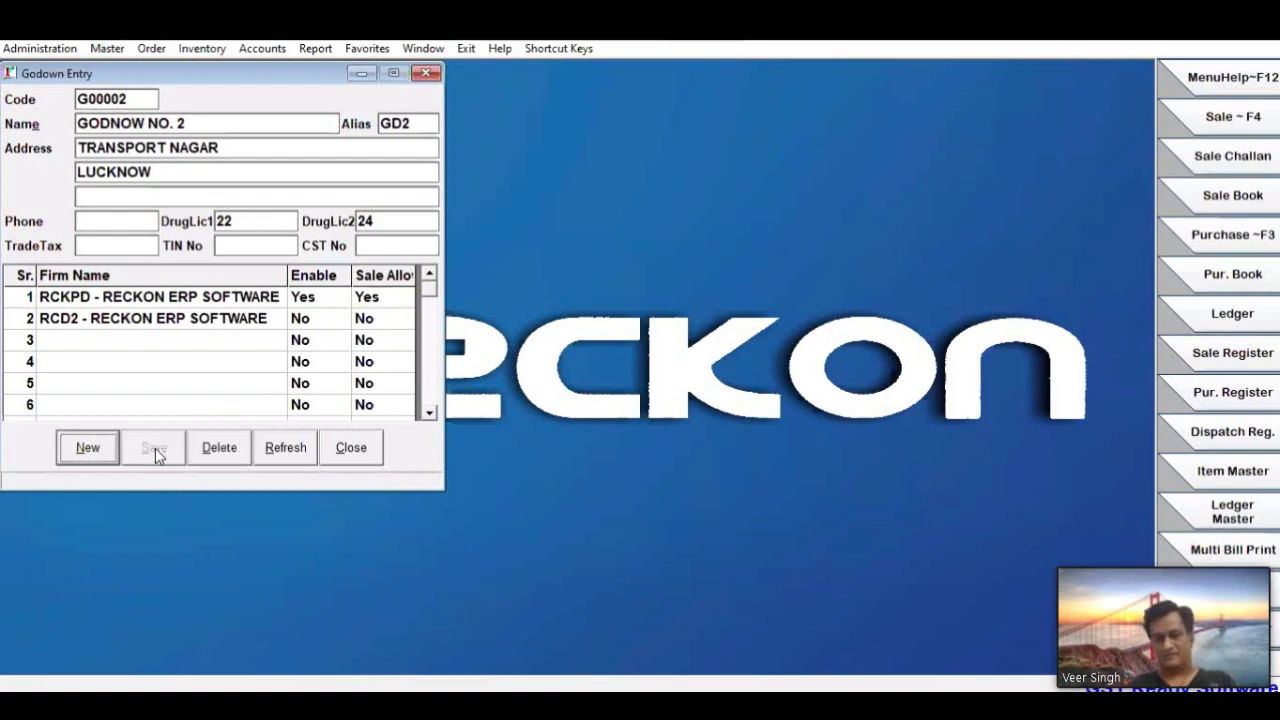
click(345, 448)
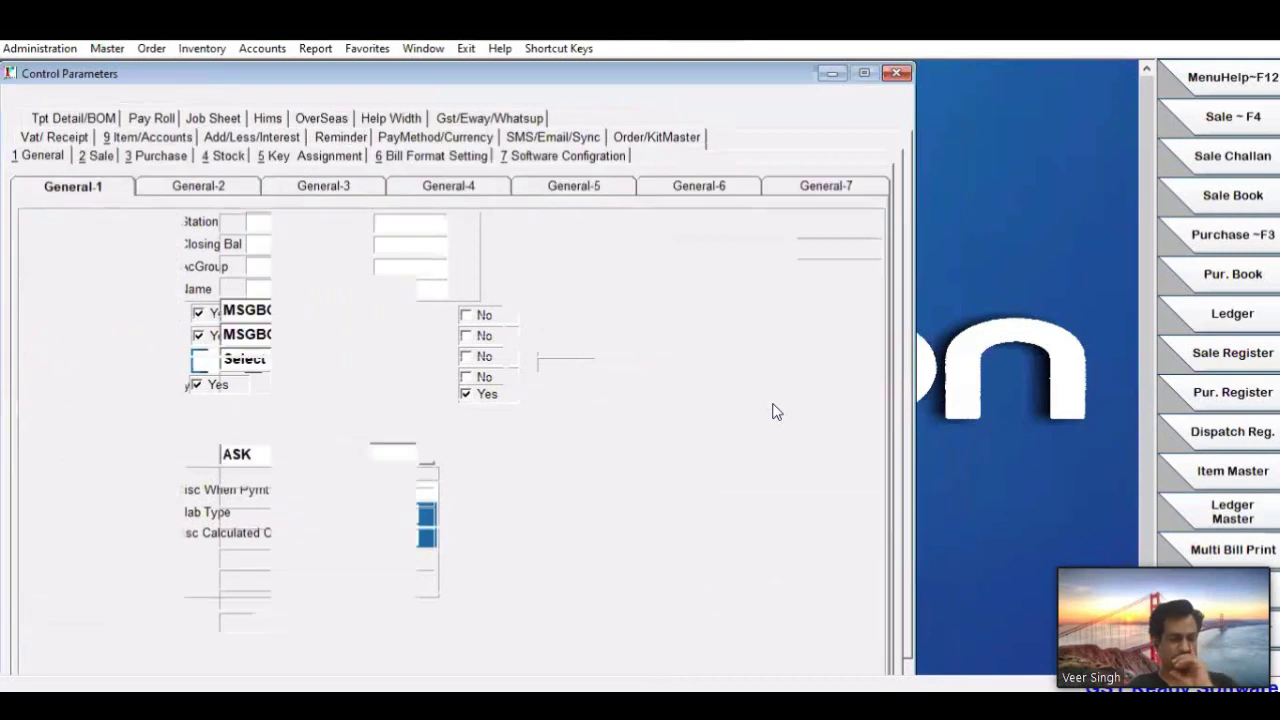
Set Godown Enable and Godown Enable(Pur) to Yes in the General-3 control parameters, save them and close the parameters
click(300, 195)
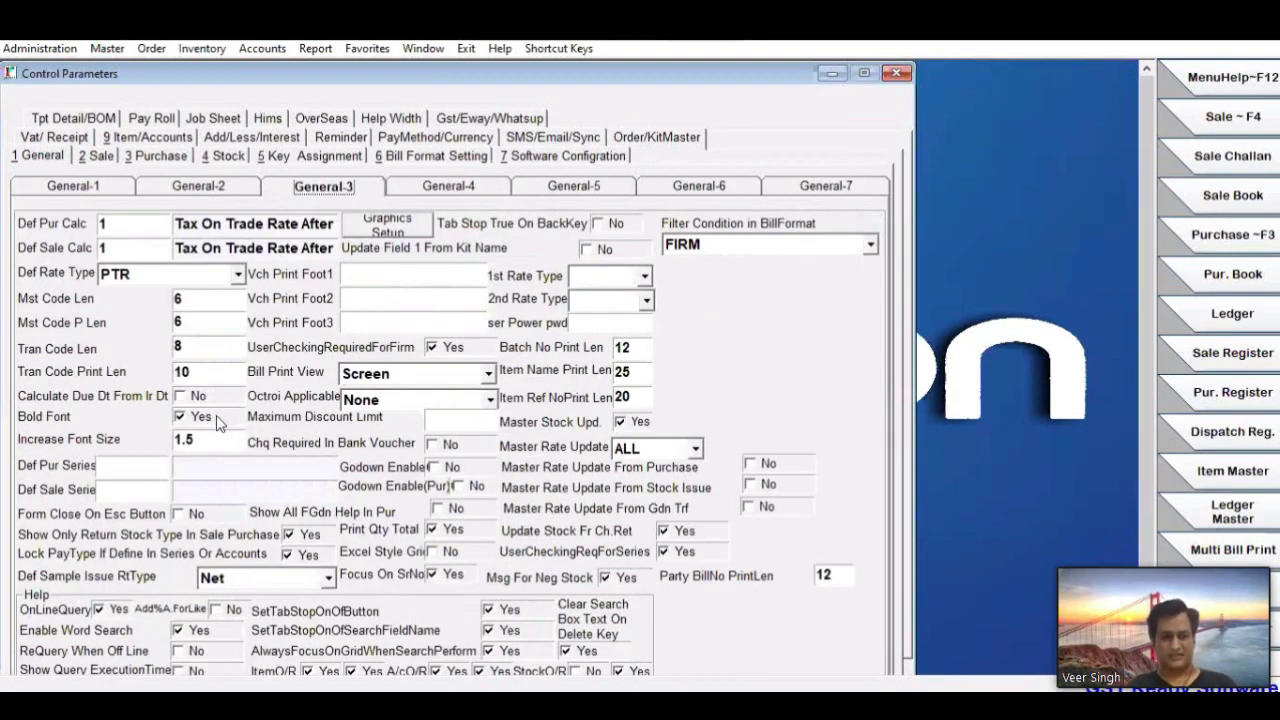
click(436, 468)
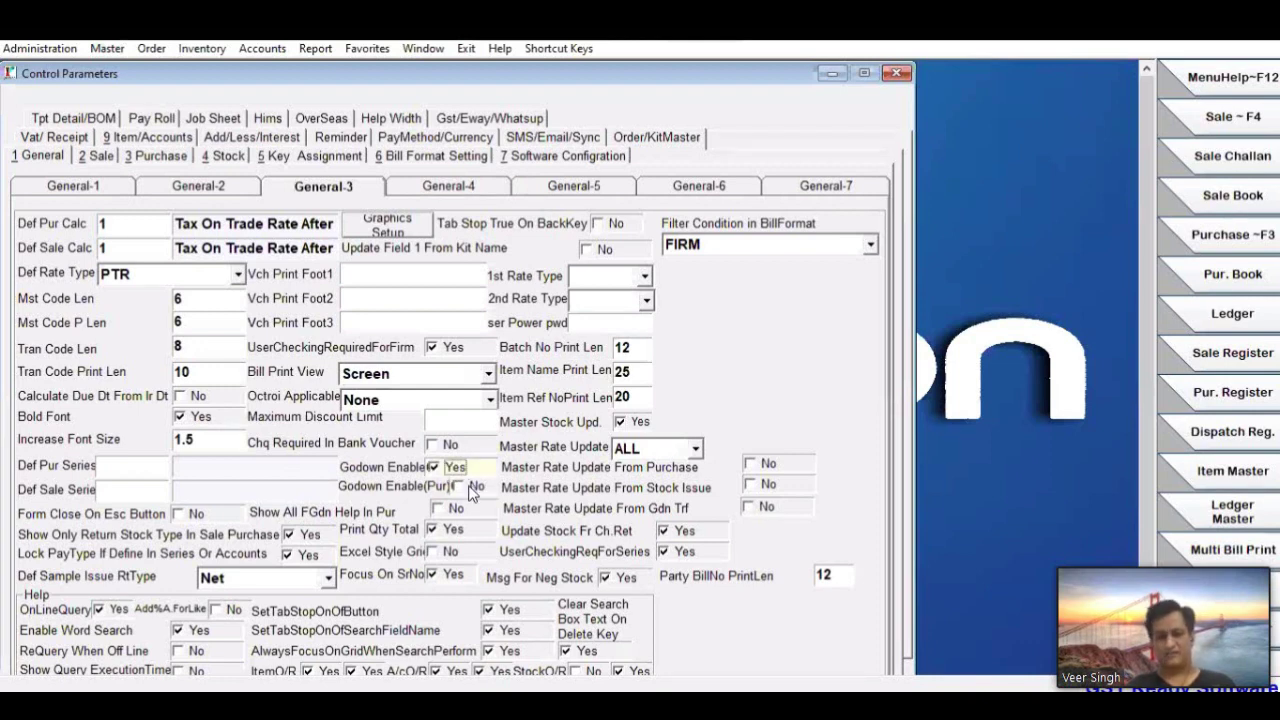
click(471, 489)
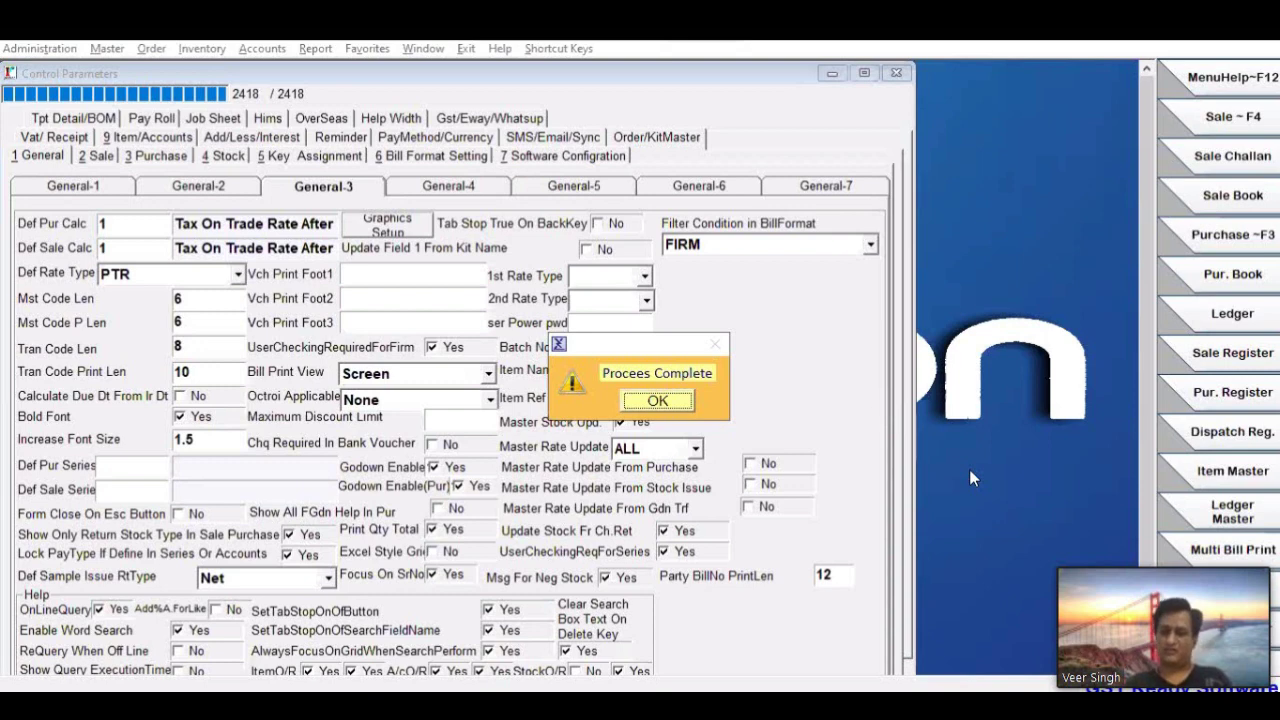
key(Return)
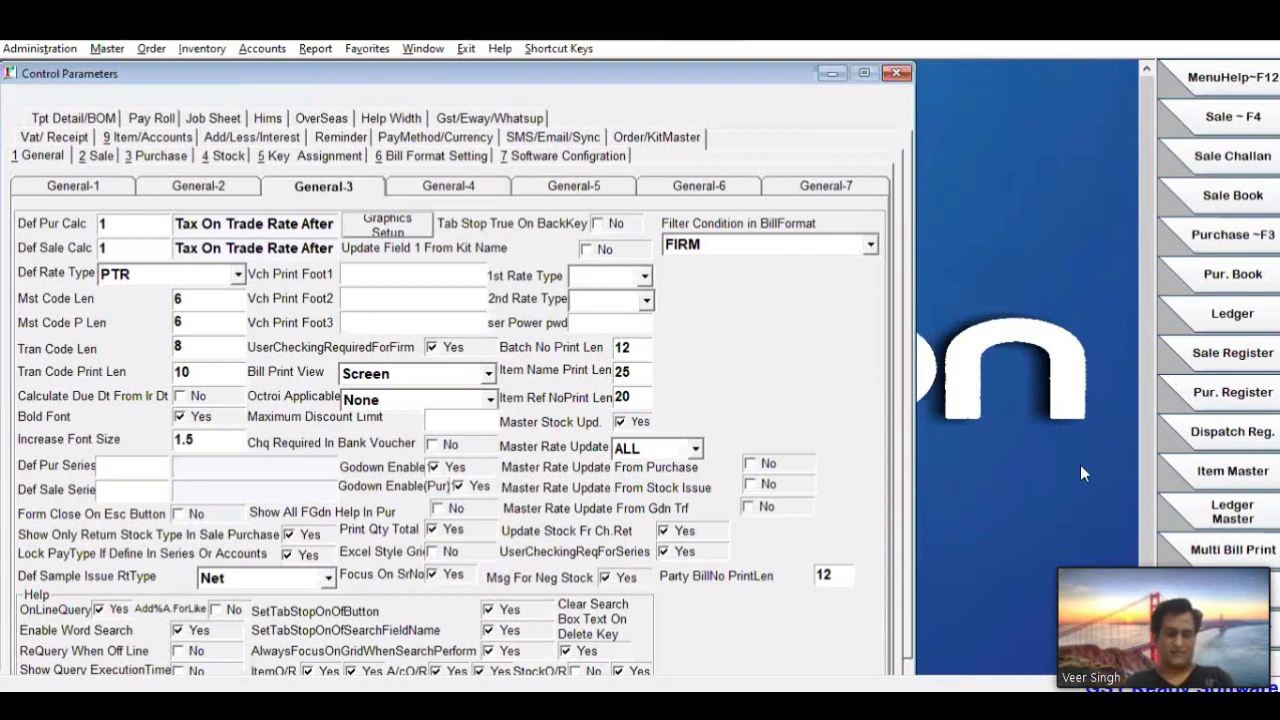
click(896, 75)
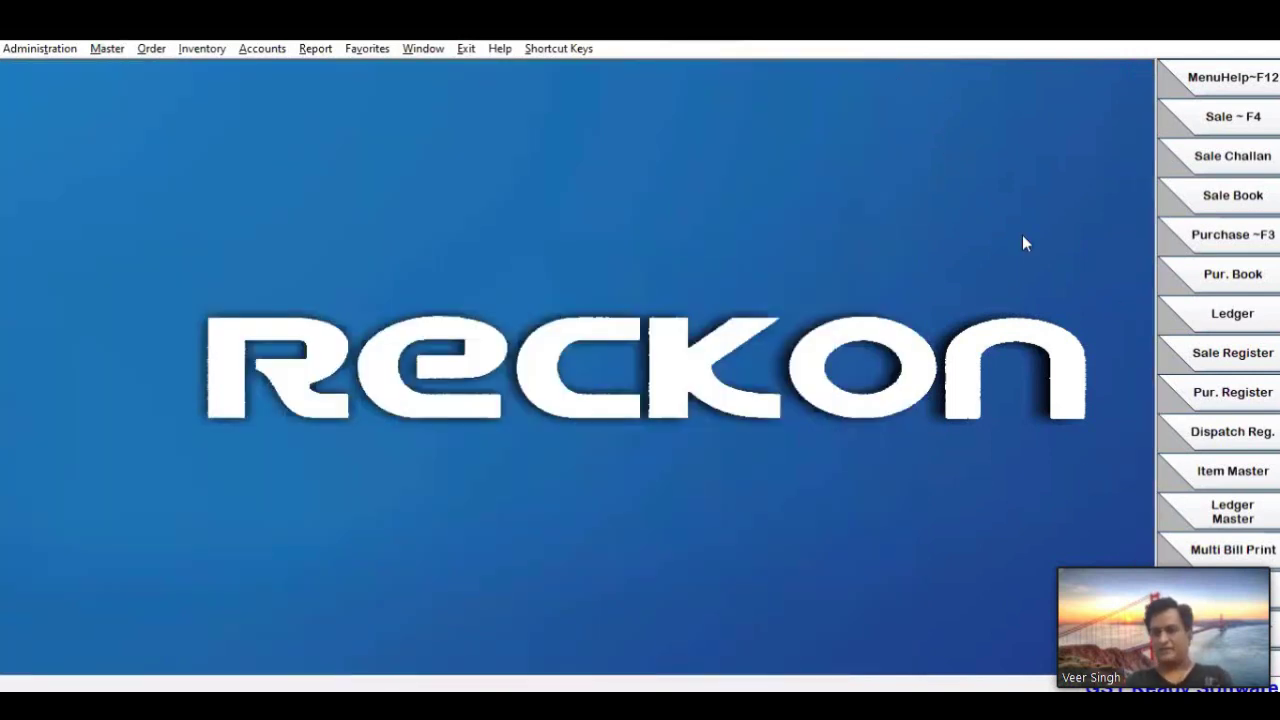
Start a purchase entry for AYUSH PHARMA with bill number 22222 dated 25/Apr/2020, leaving the godown blank
click(1234, 280)
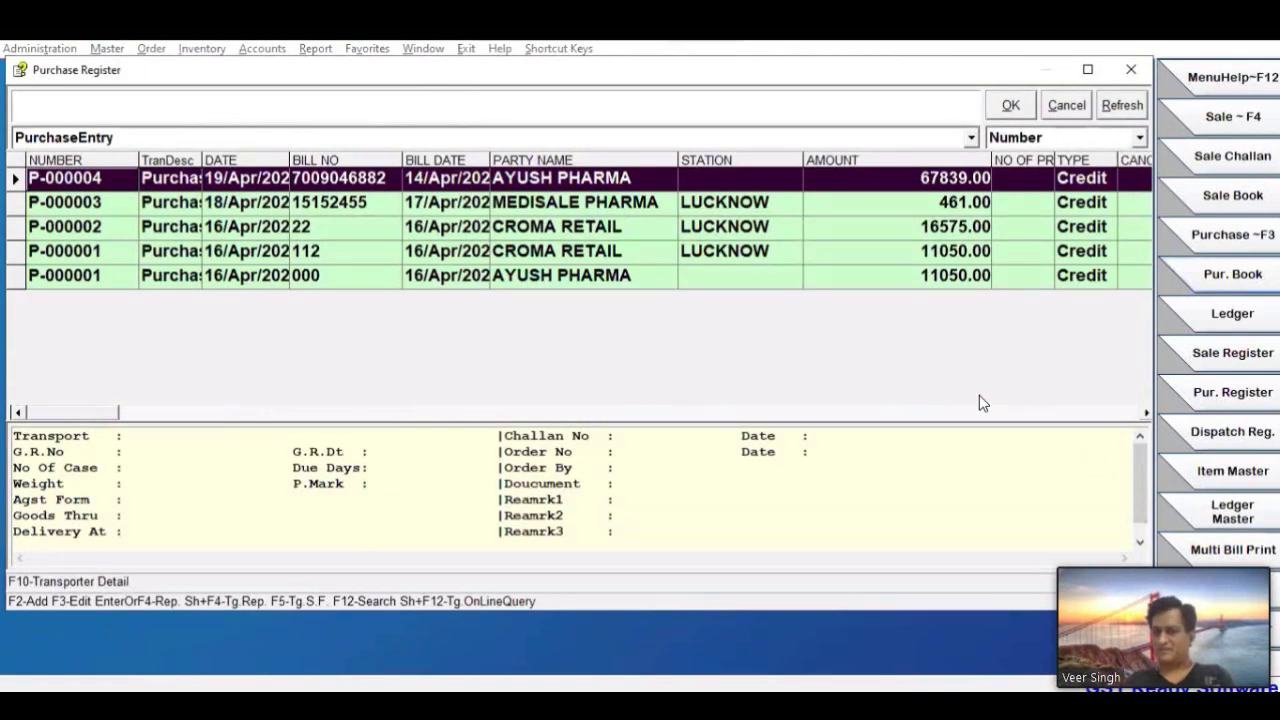
key(Escape)
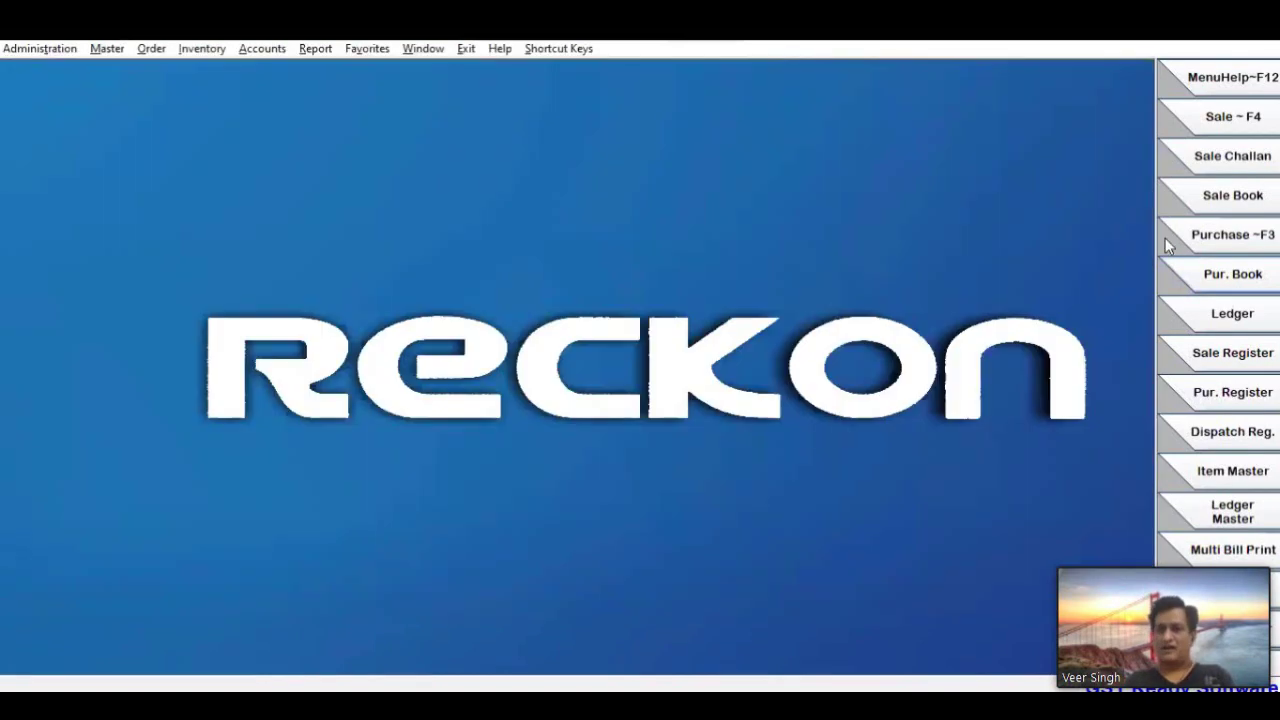
click(1245, 240)
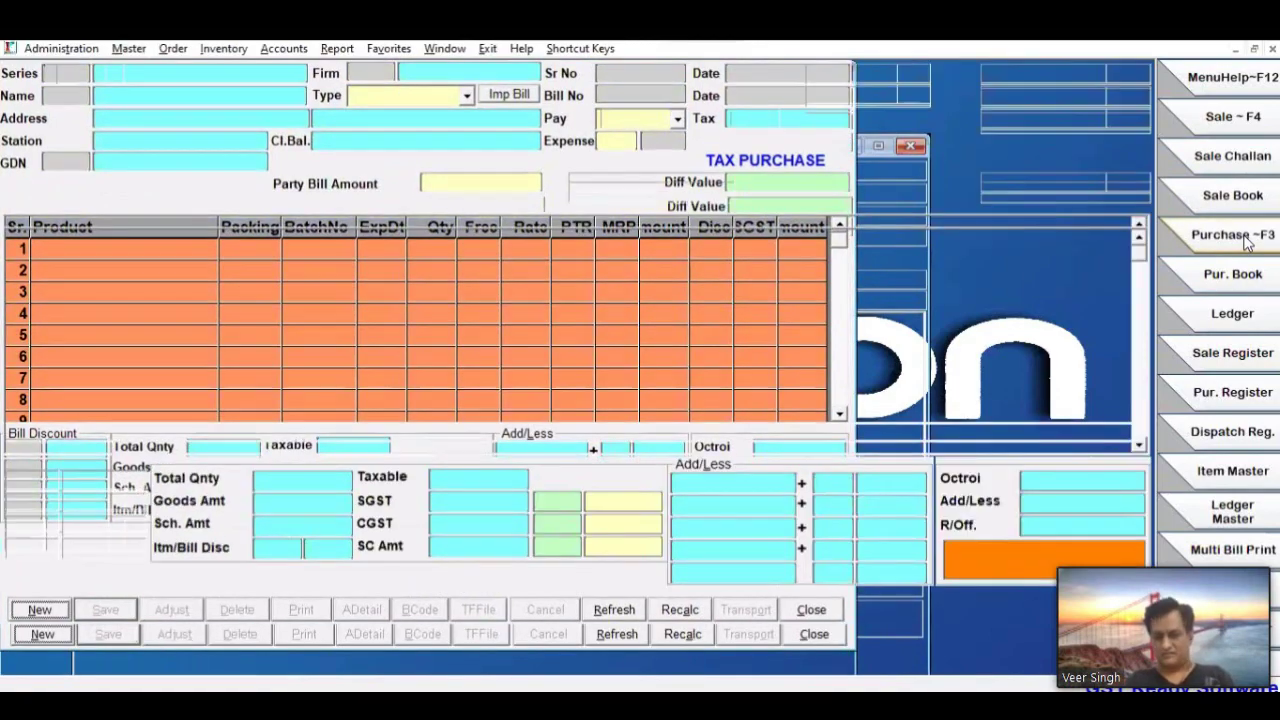
key(Return)
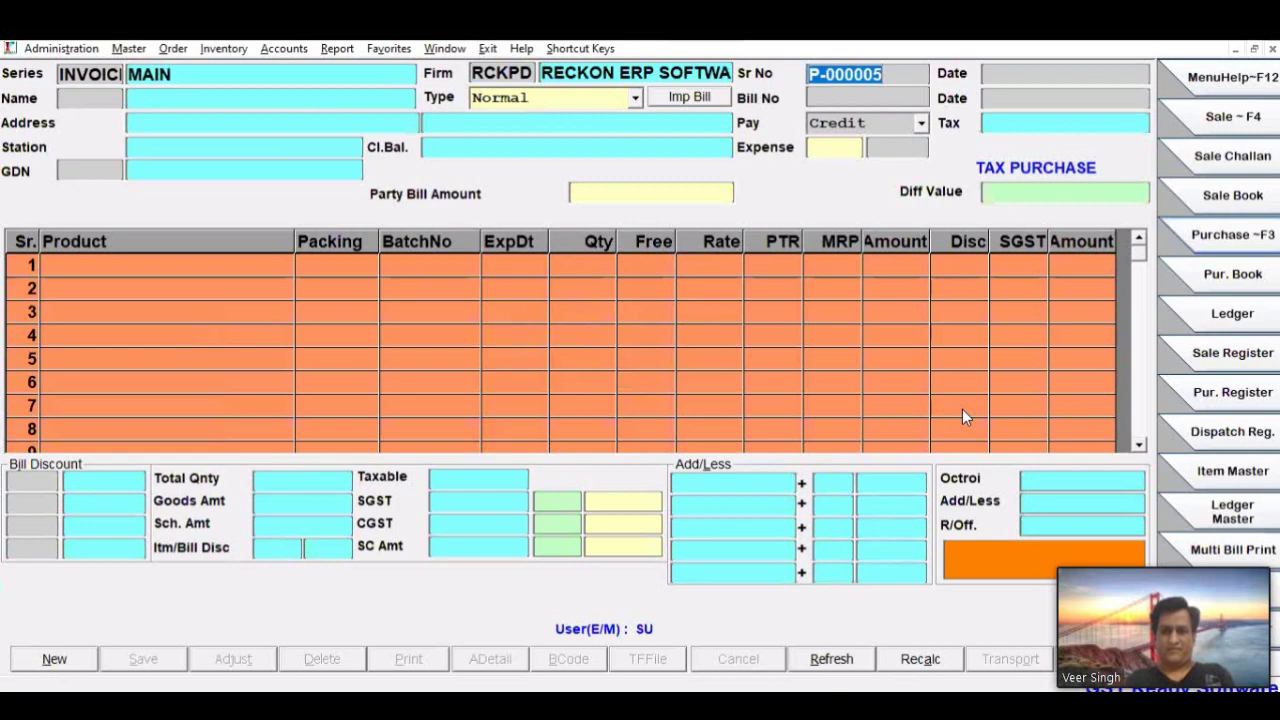
key(Return)
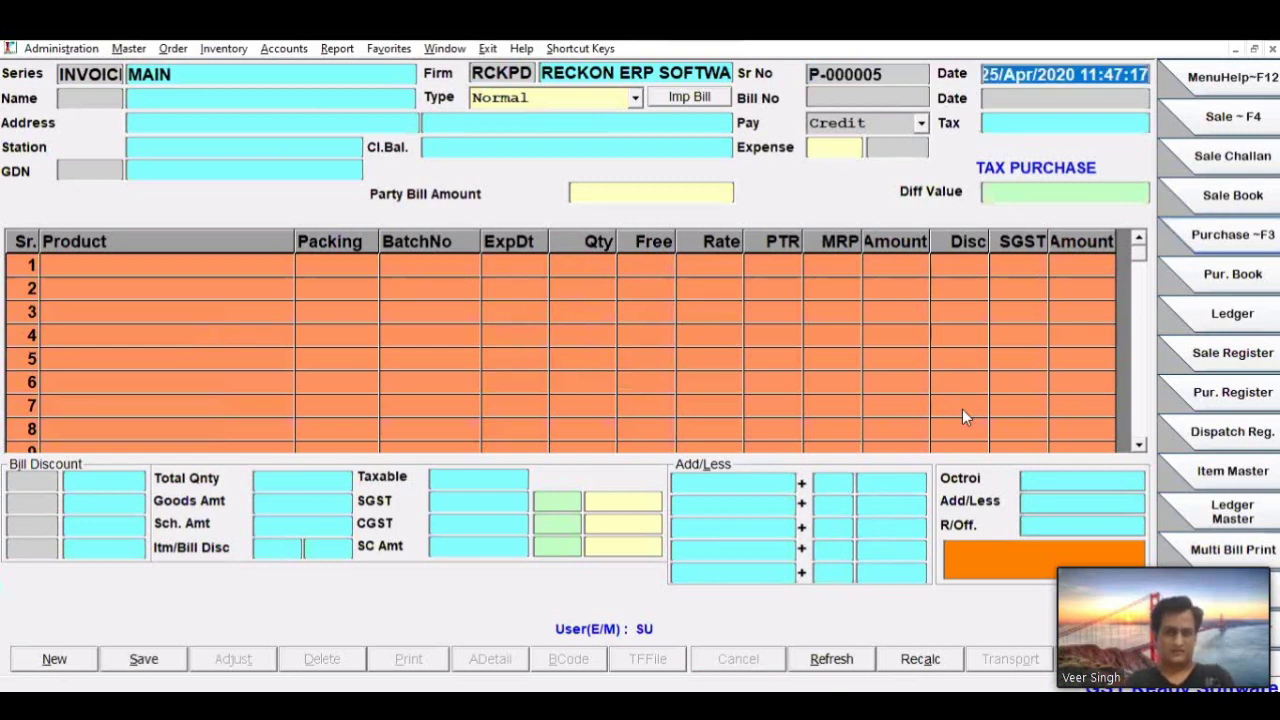
key(Return)
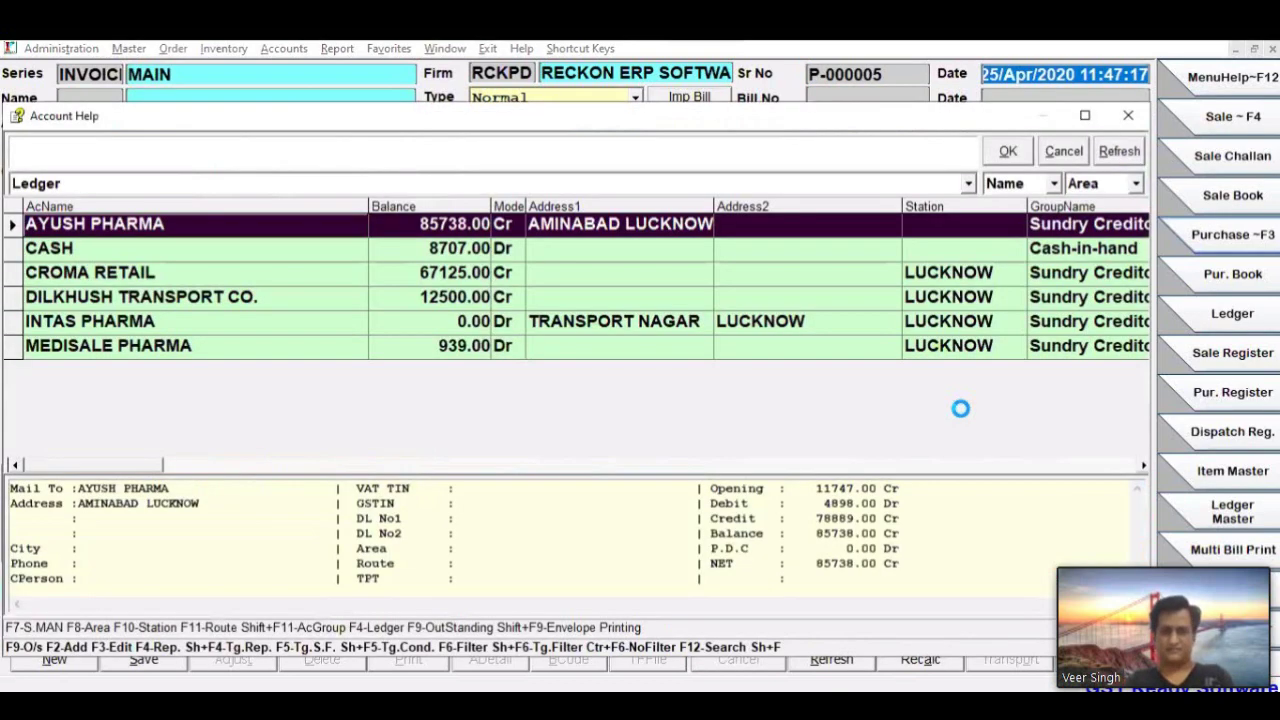
key(Return)
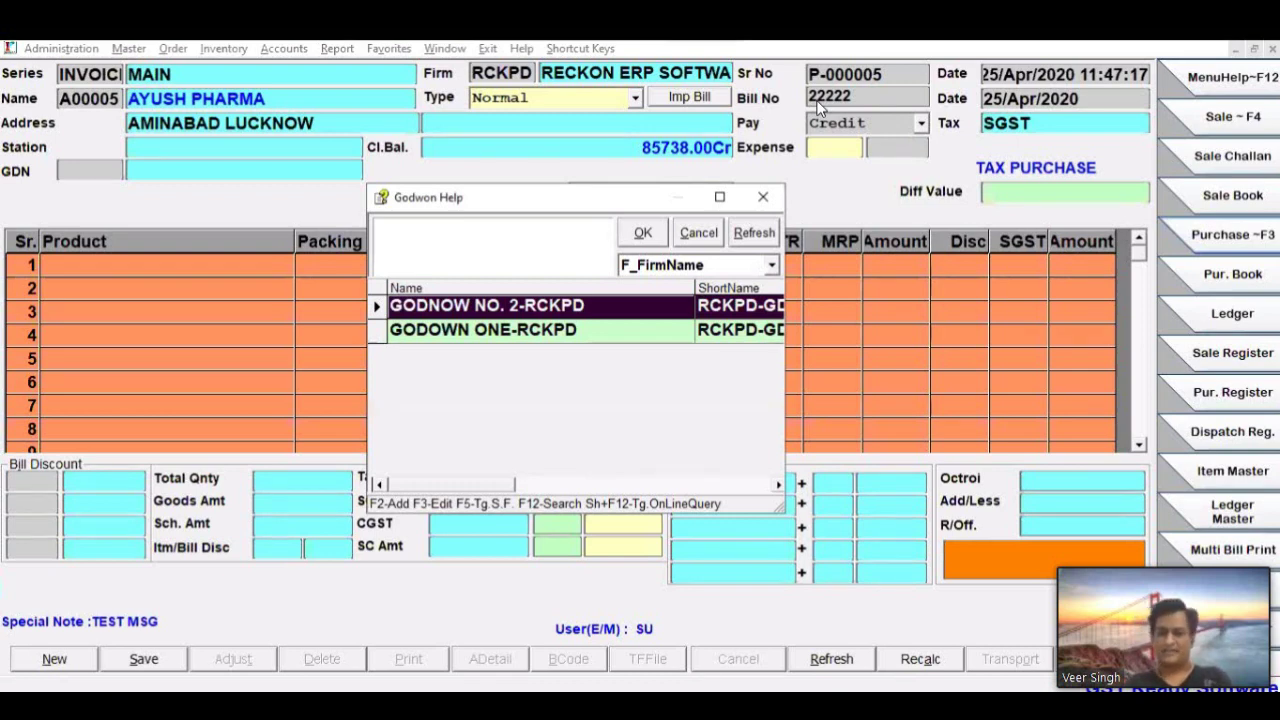
key(Return)
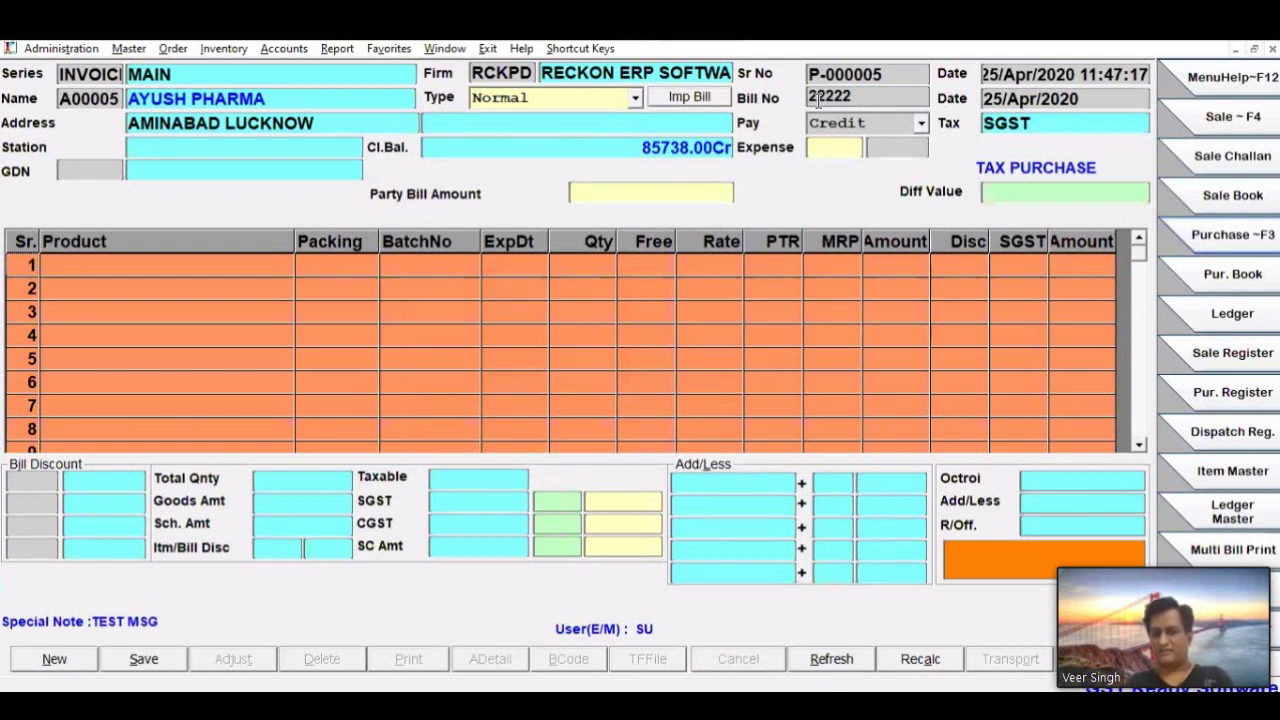
key(Return)
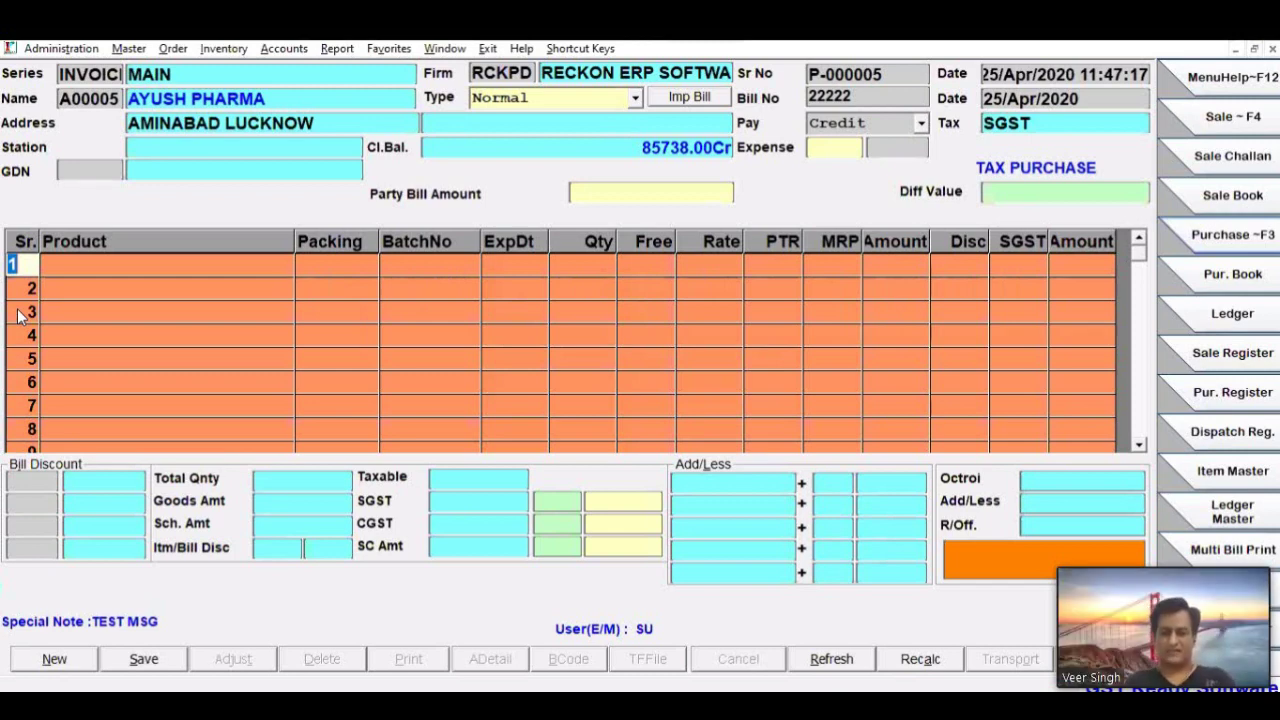
Add HAJMOLA SACH-JAR as the first product line with a quantity of 1000
key(Return)
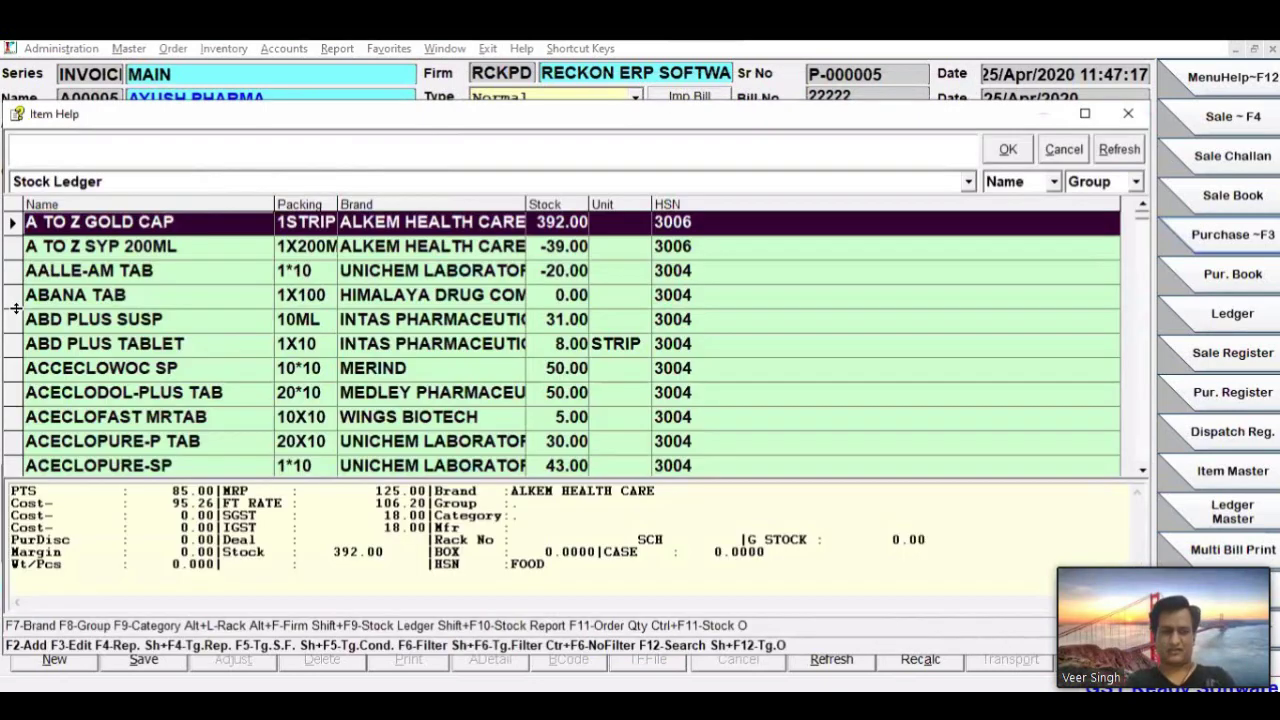
key(Down)
key(Down)
key(Down)
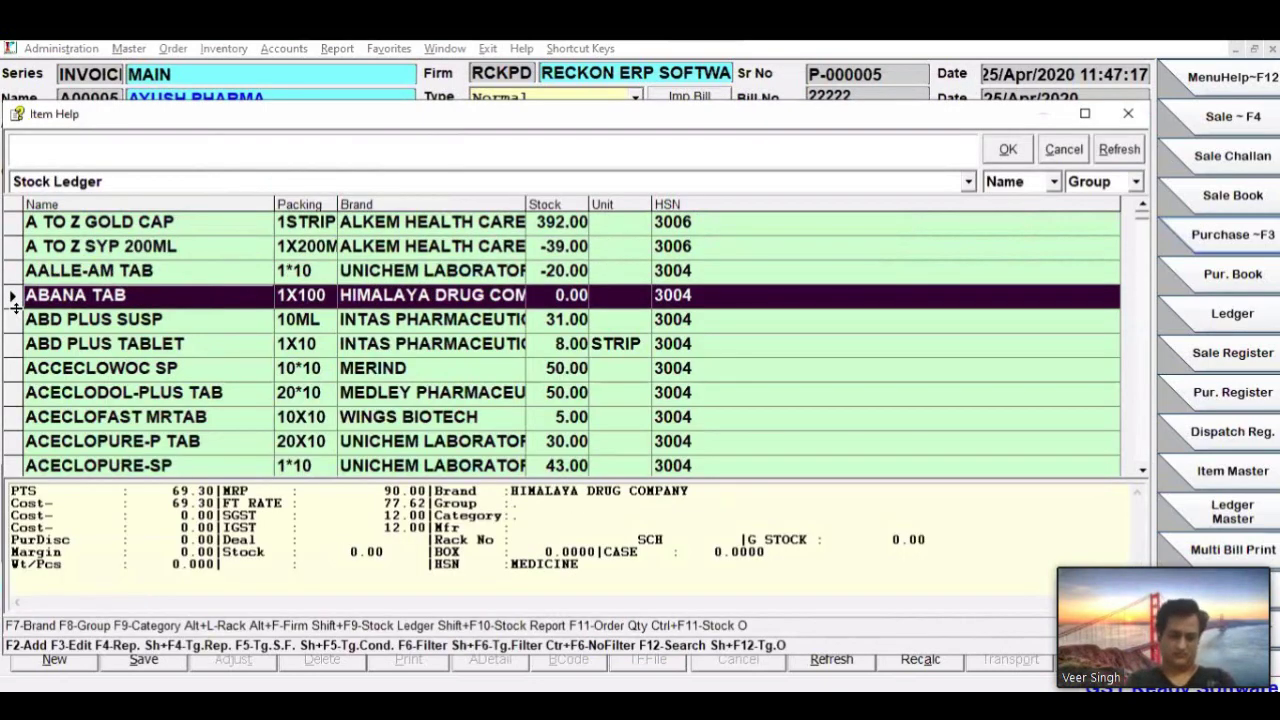
text(H)
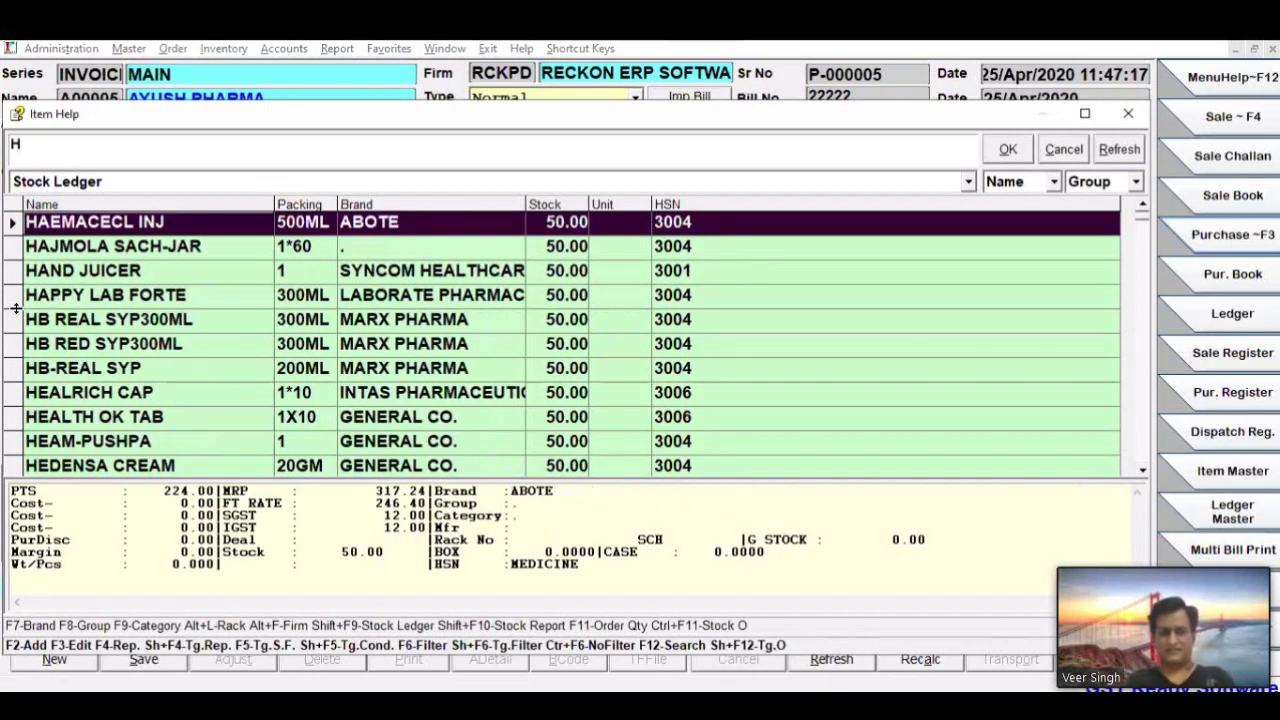
key(Down)
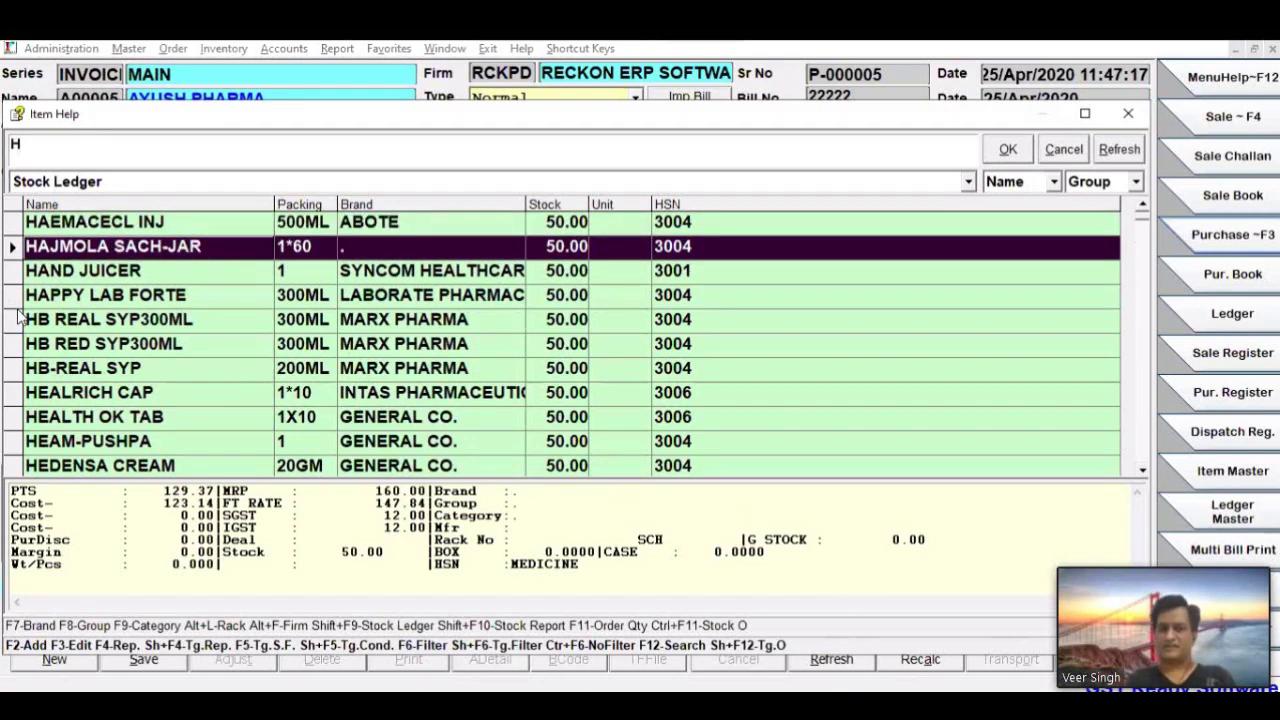
key(Return)
key(Return)
key(Return)
text(1000)
key(Return)
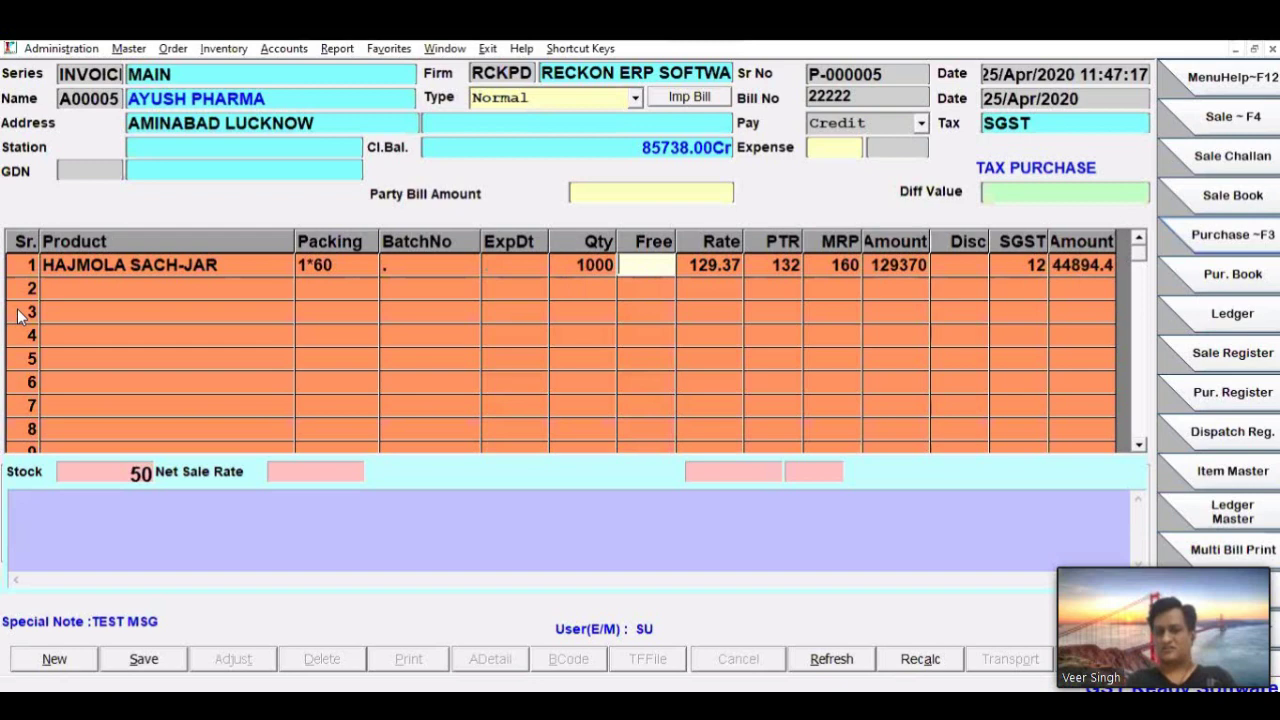
Leave the free quantity blank and set the item's MRP to 160, PTS to 132 and PTR to 129.37 in the rate calculation
key(Return)
key(Return)
key(Return)
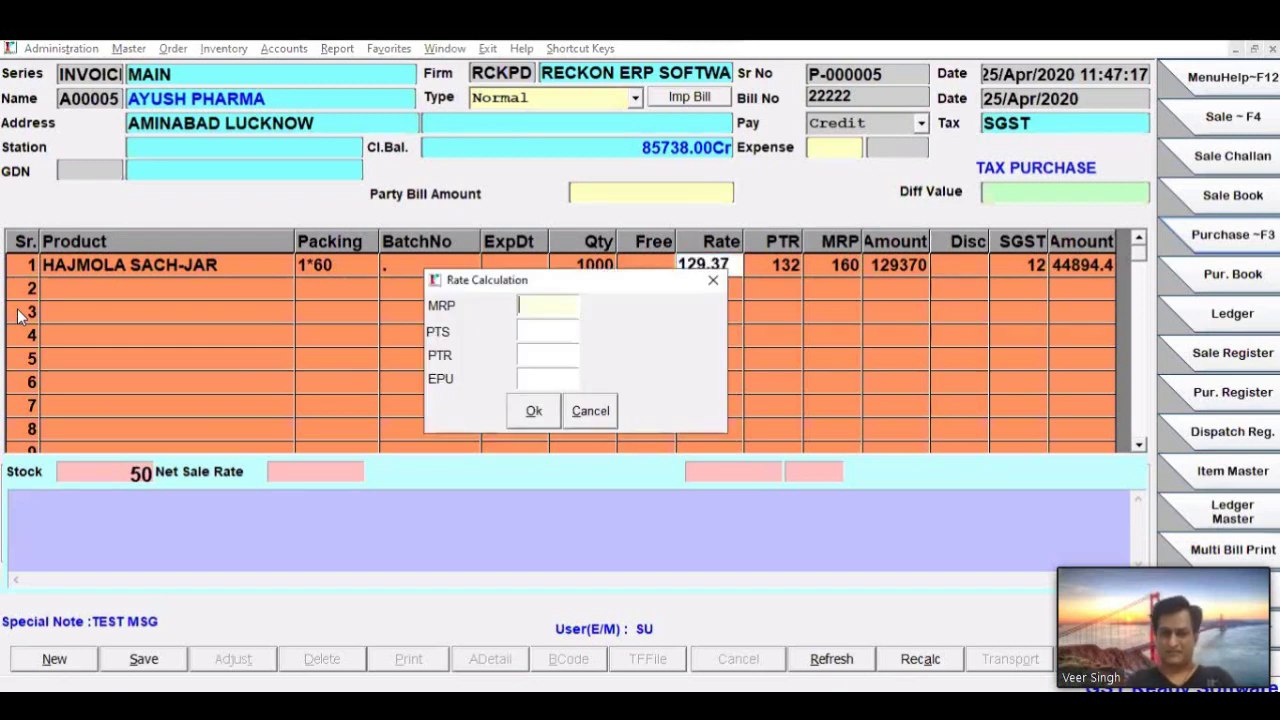
text(160)
key(Return)
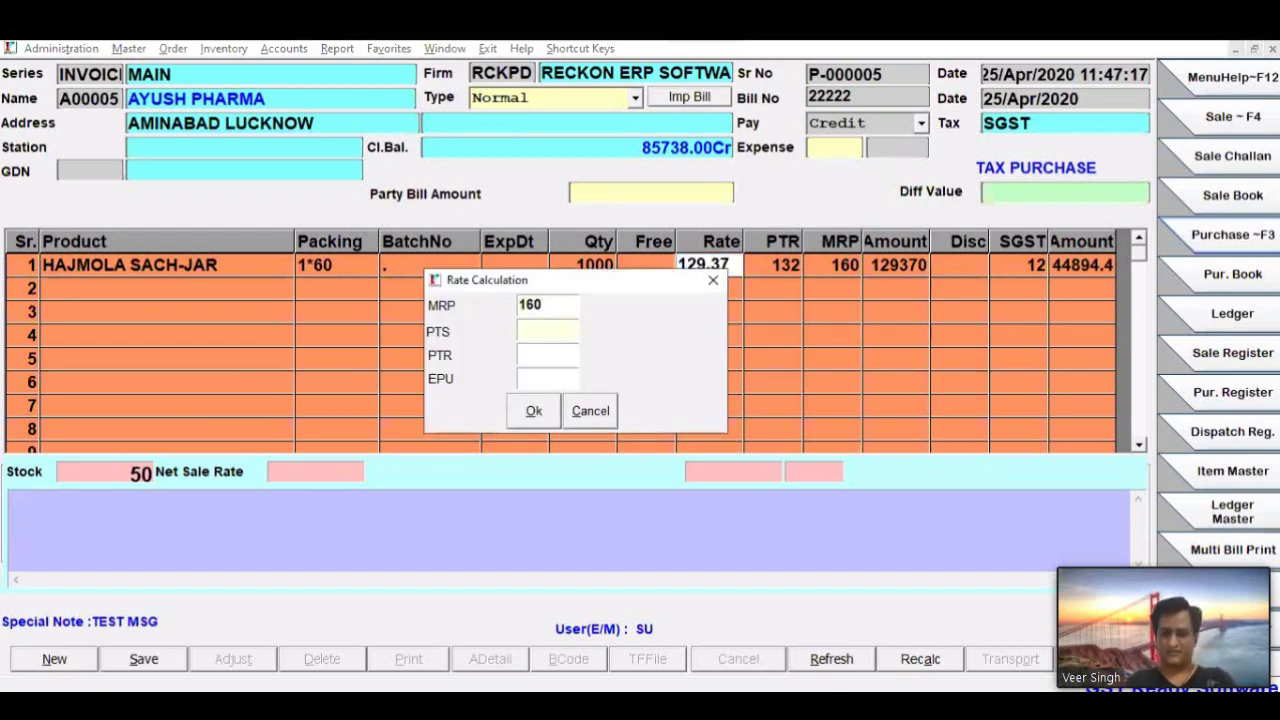
text(132)
key(Return)
text(129.37)
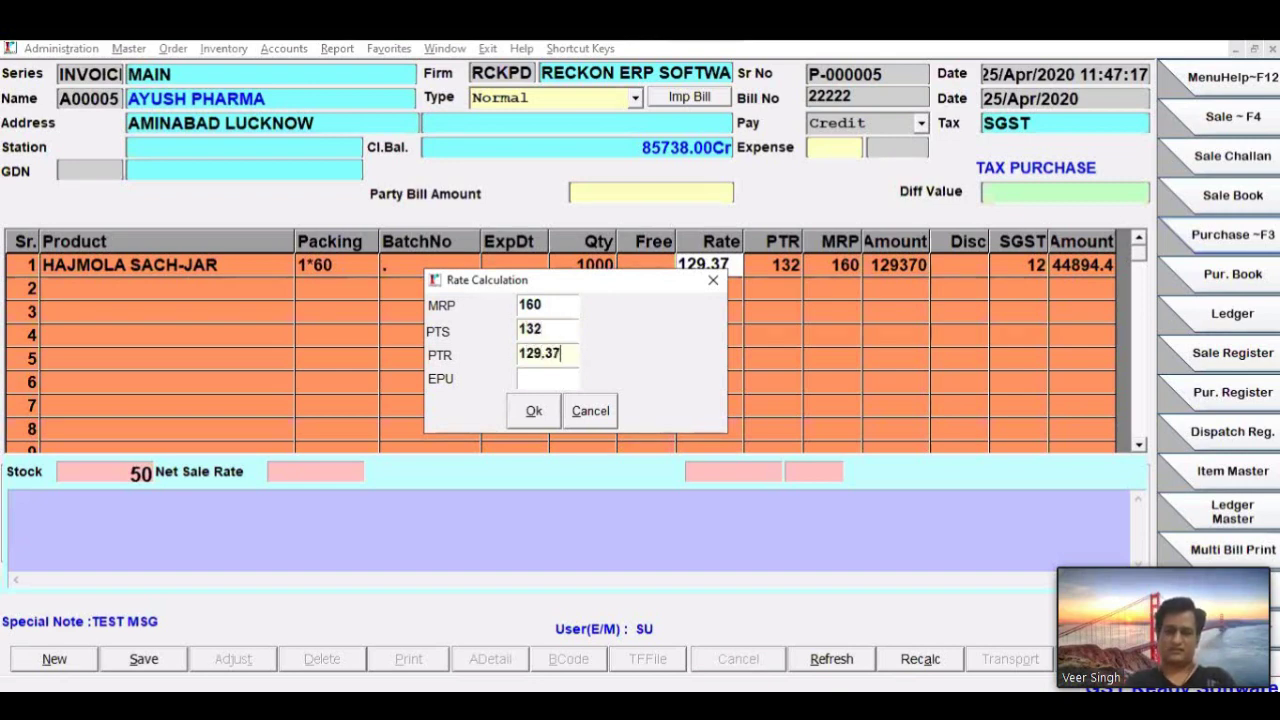
key(Return)
key(Return)
key(Return)
key(Return)
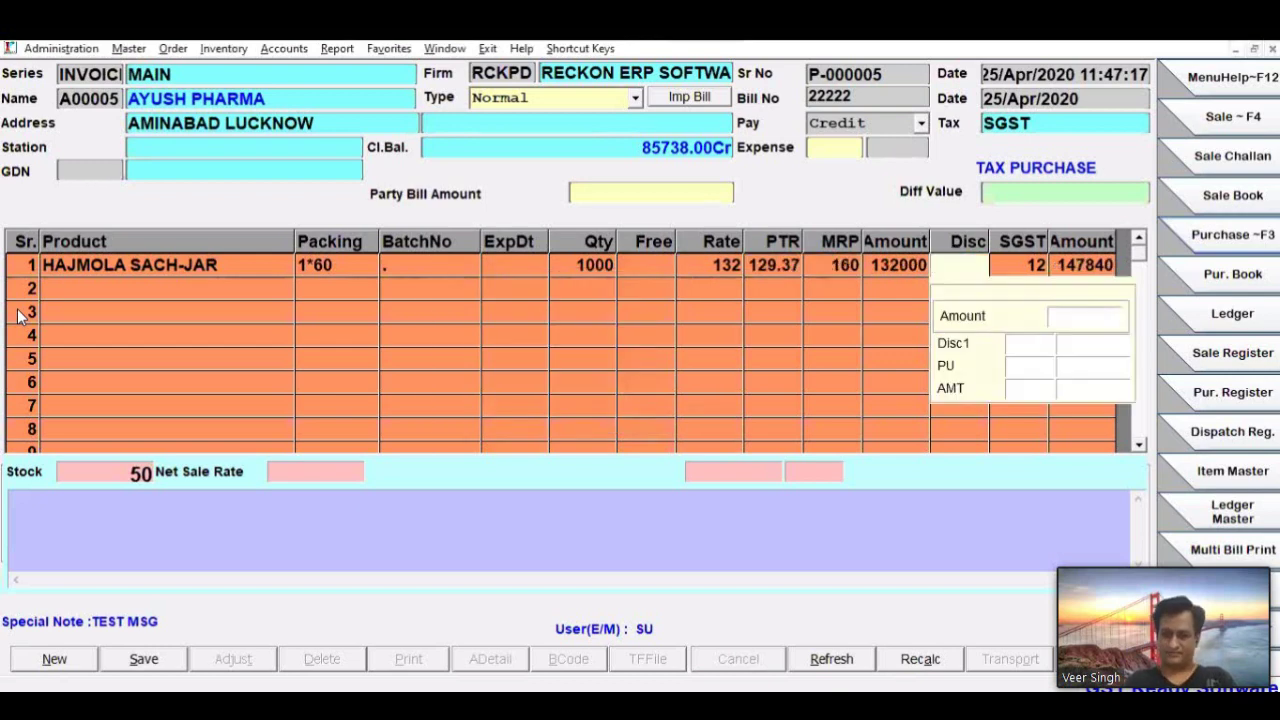
Complete the product line without a discount and save the purchase, declining to adjust the pending debit note
key(Return)
key(Return)
key(Return)
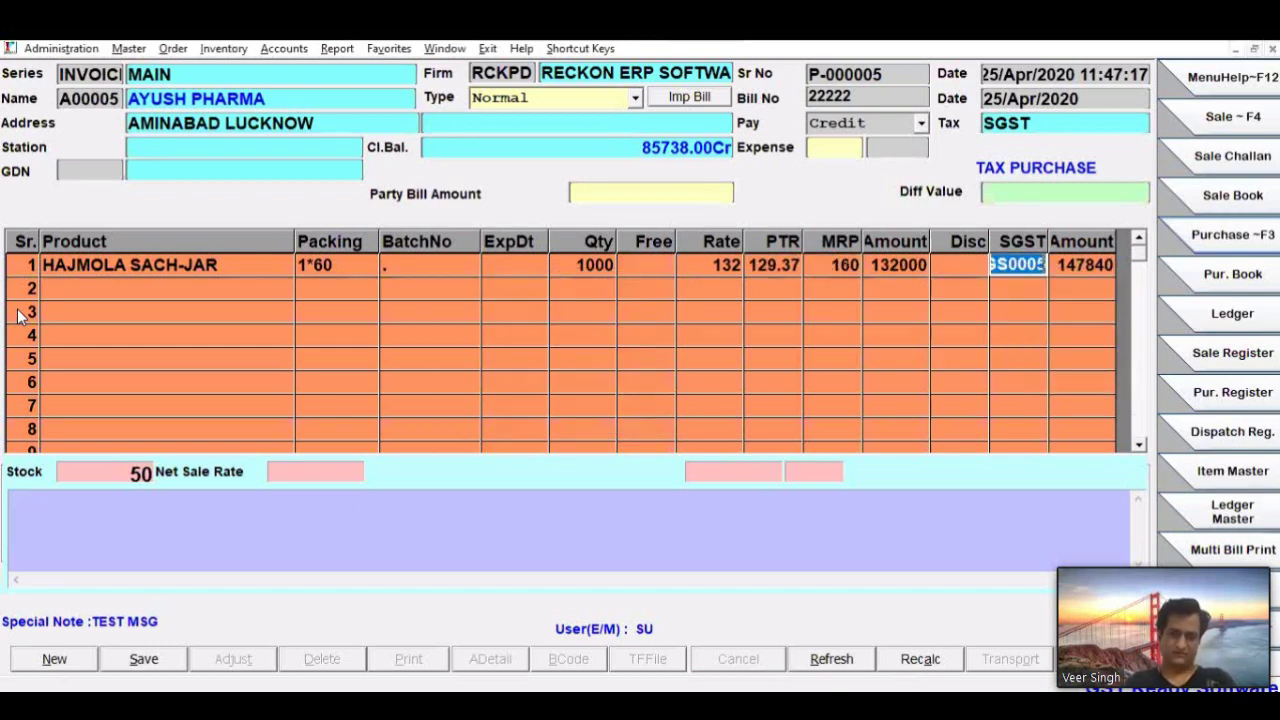
key(Return)
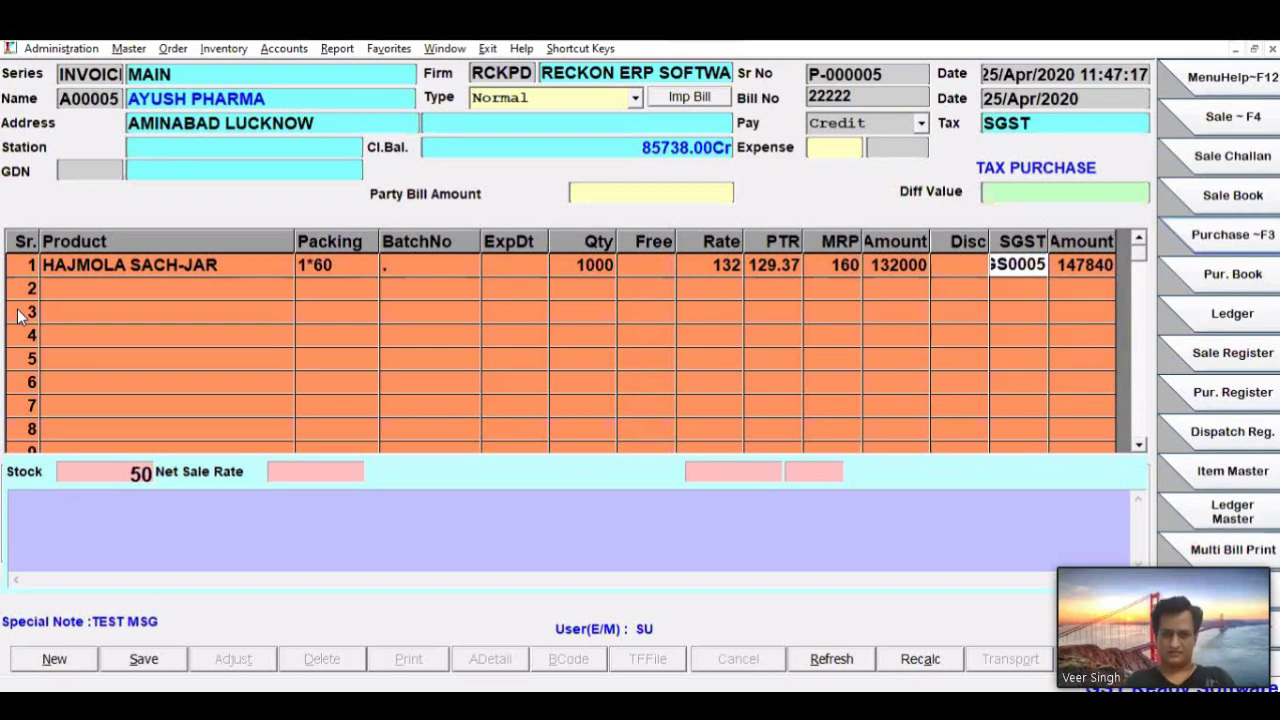
key(Return)
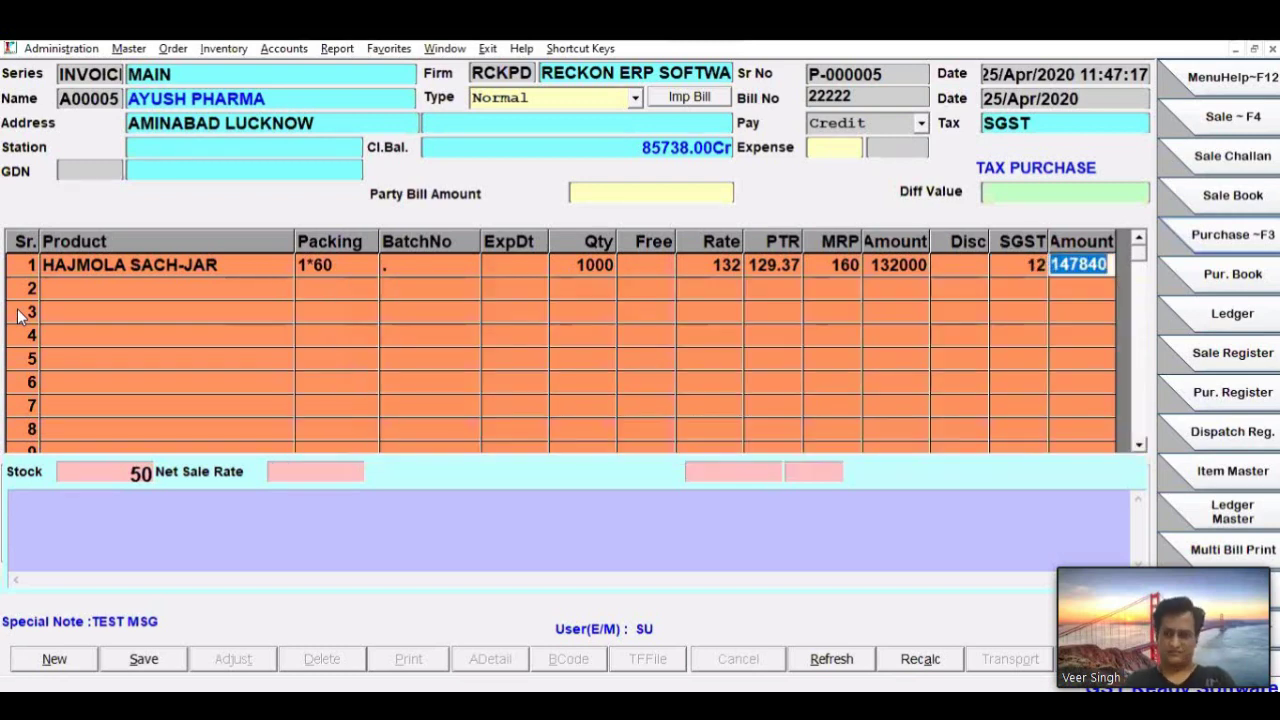
key(Return)
key(alt+s)
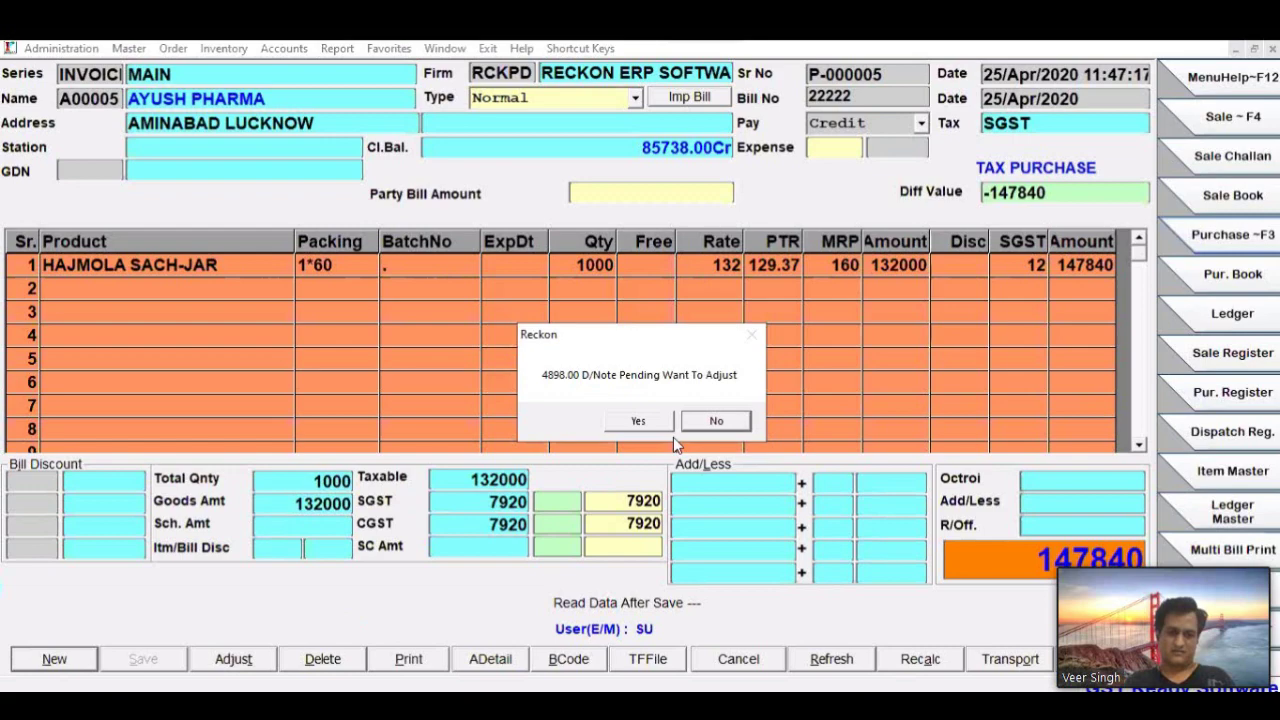
click(716, 417)
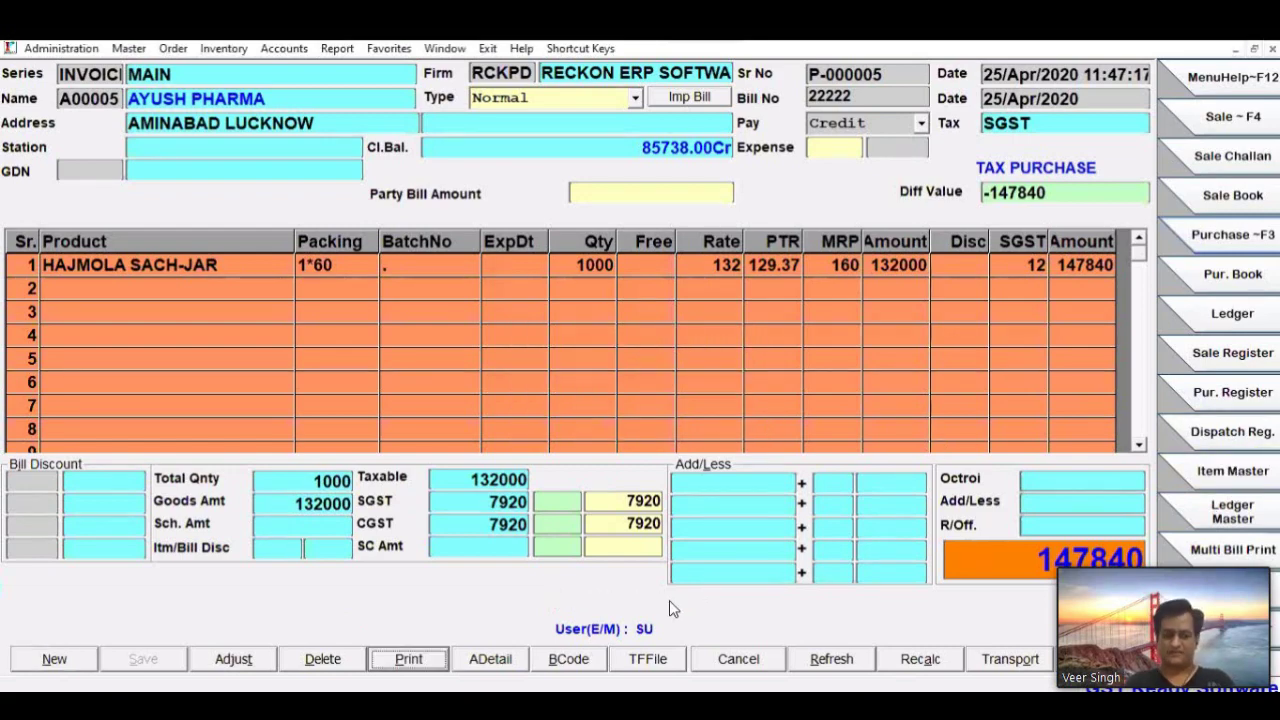
Search the item list for HAJ and widen the Stock column to check the stock of HAJMOLA SACH-JAR
key(shift+F9)
text(HAJ)
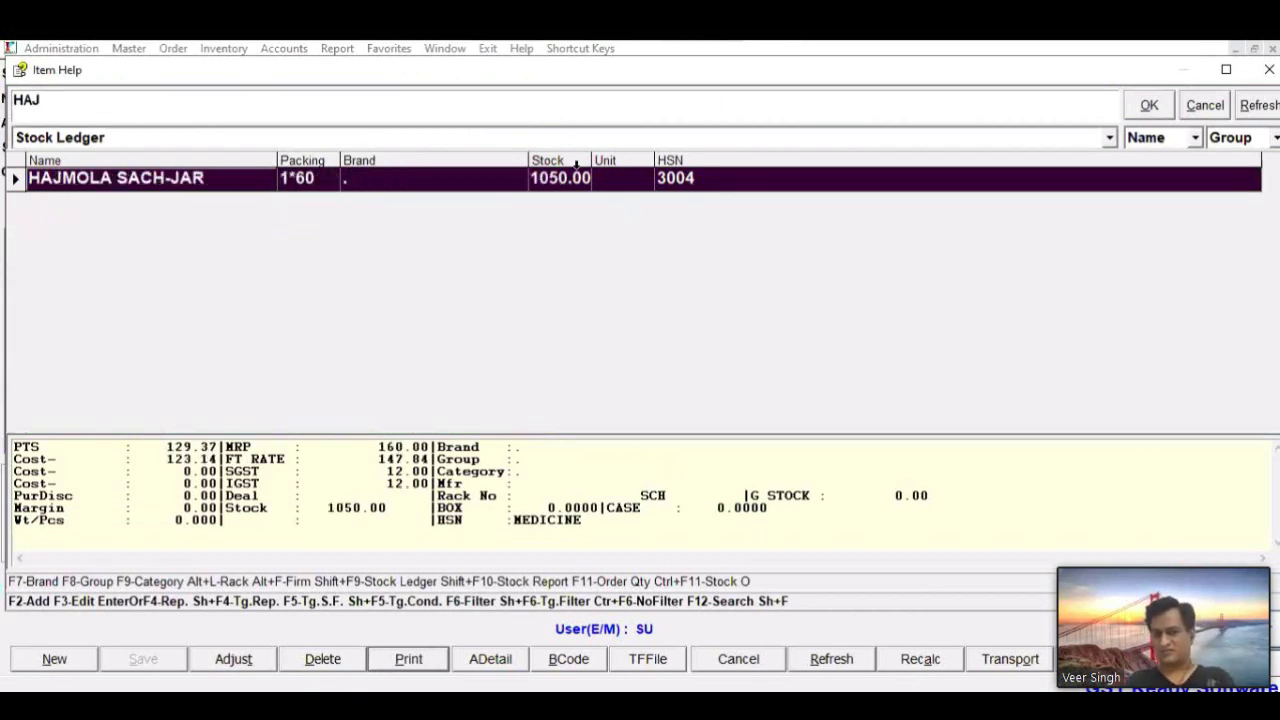
click(592, 160)
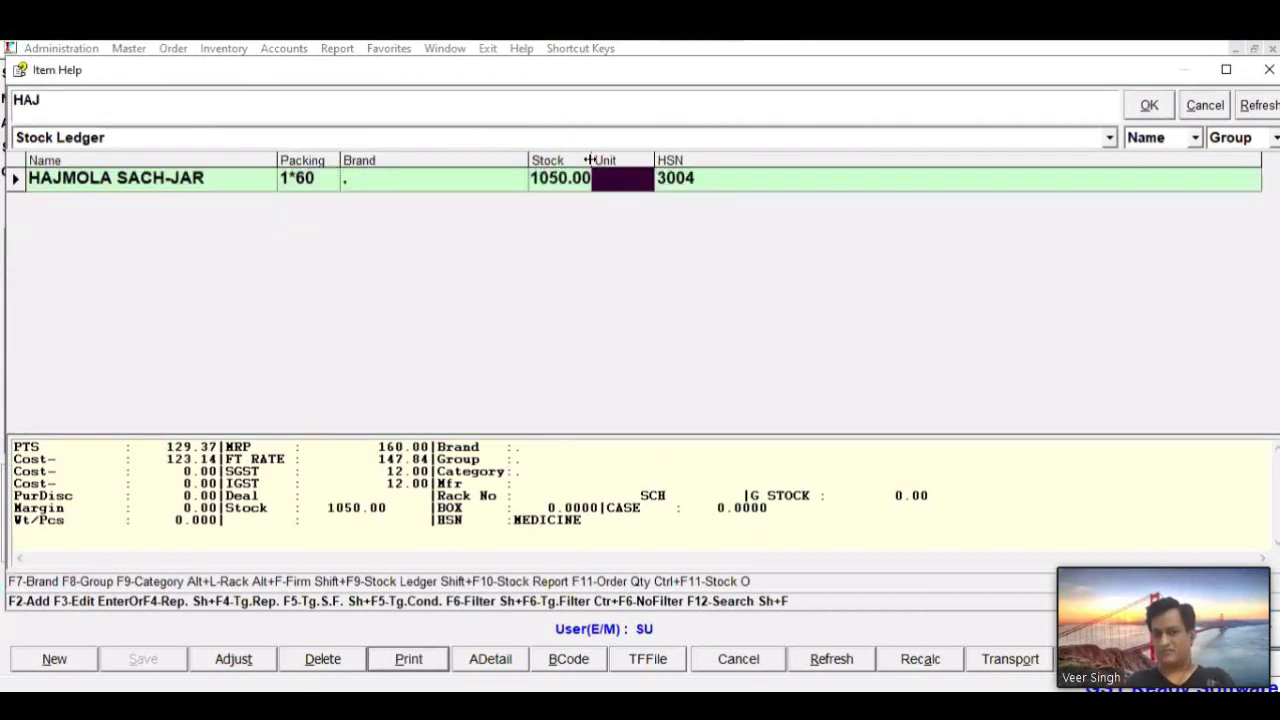
drag(592, 160, 633, 162)
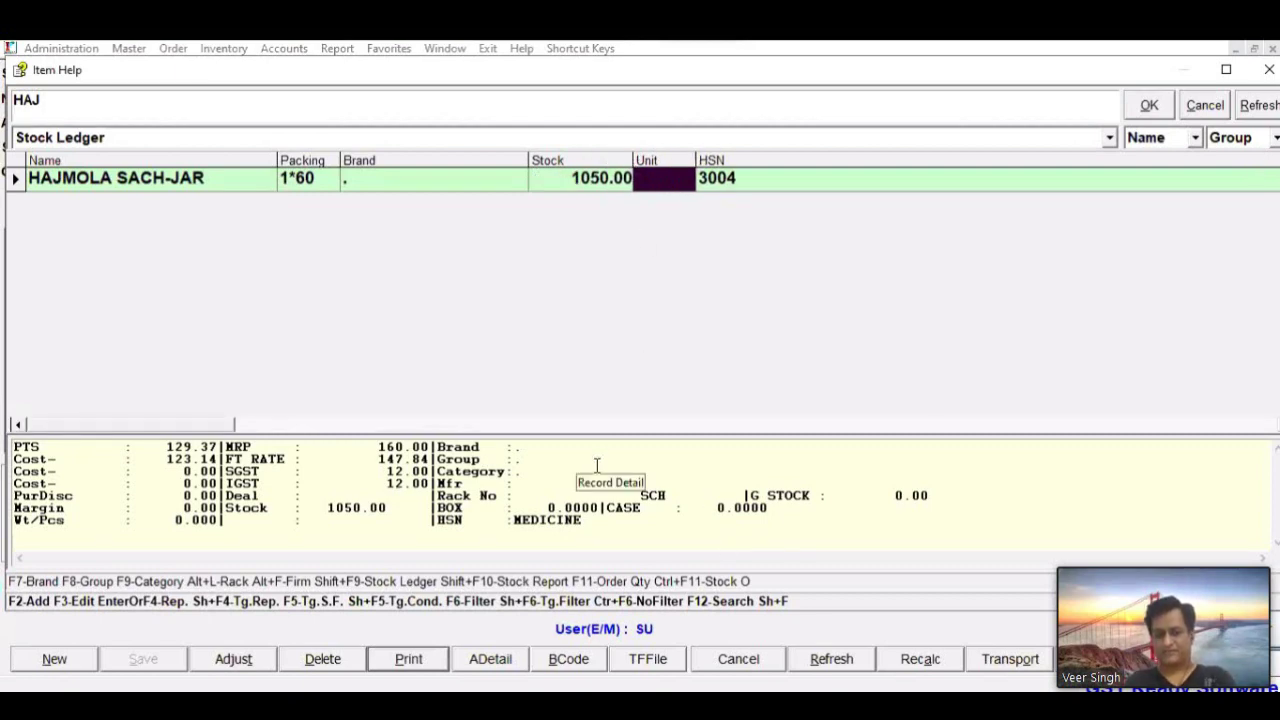
Examine the item's firm-wise batch stock with widened Firm and Name columns, then close both stock windows
key(Return)
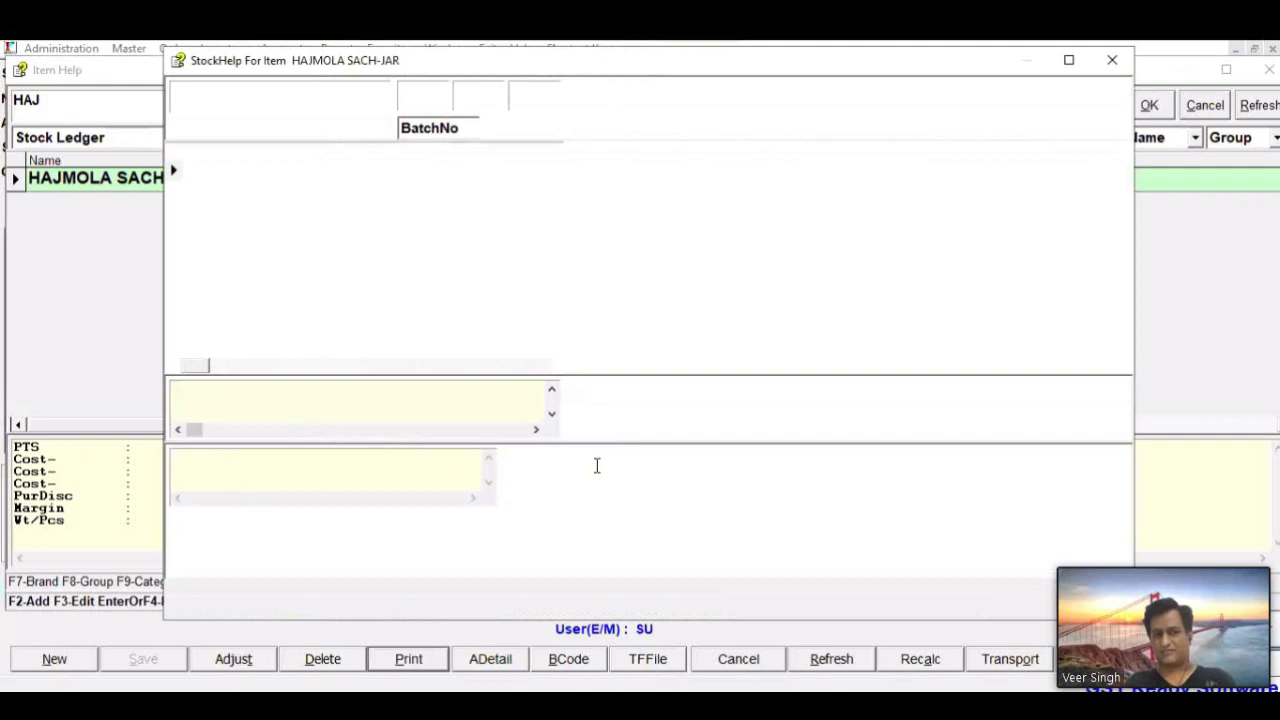
drag(229, 150, 273, 150)
click(239, 171)
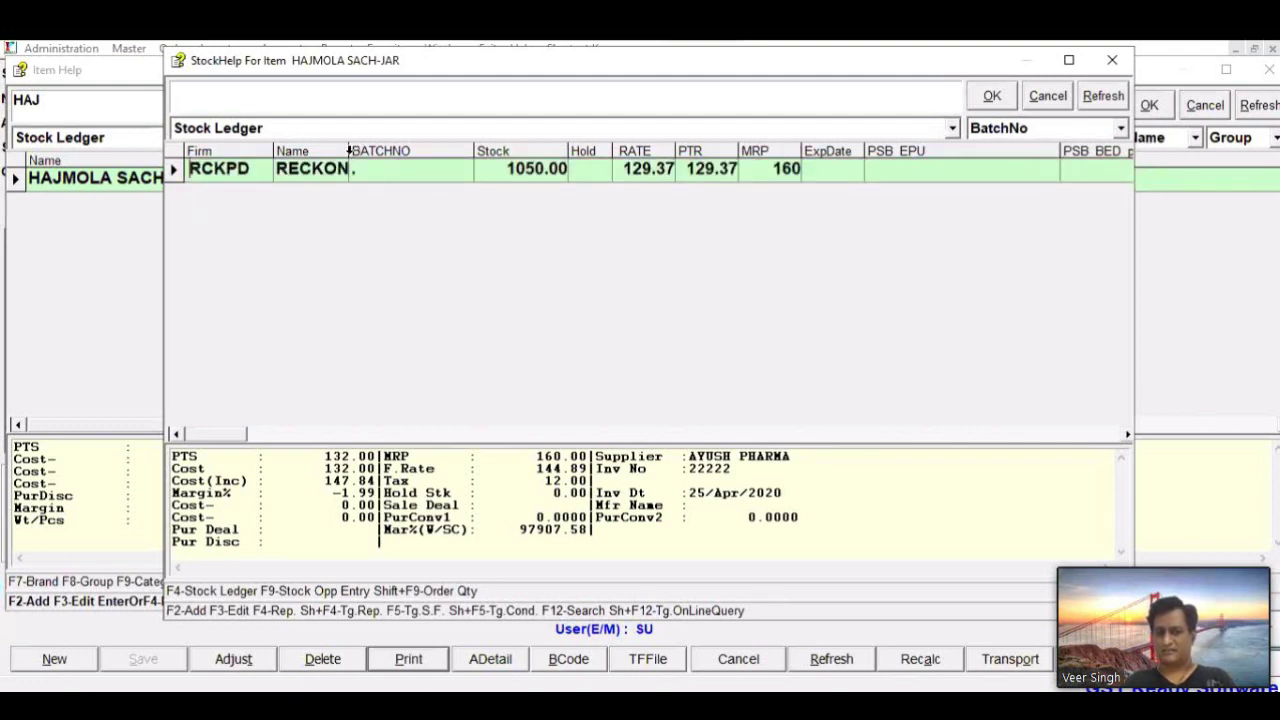
drag(349, 150, 381, 150)
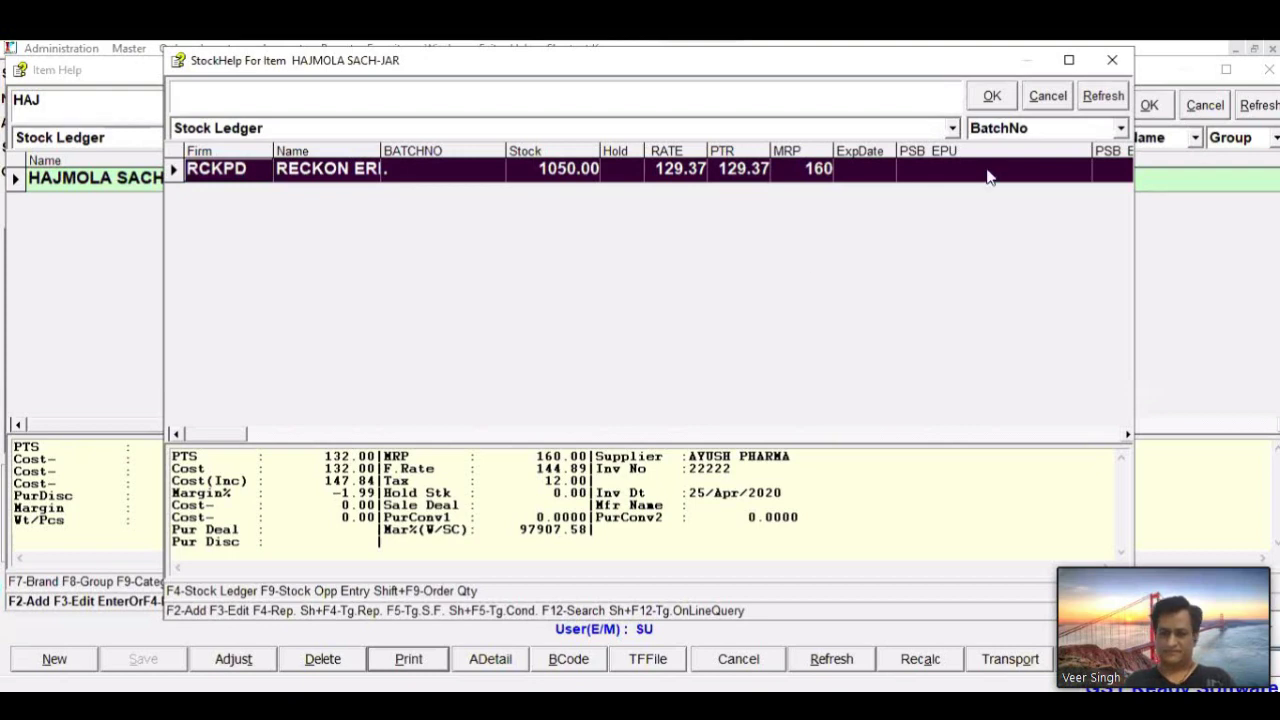
click(1047, 95)
click(1205, 105)
Start a new purchase entry for AYUSH PHARMA with bill number 55555, without reading a purchase file
click(52, 659)
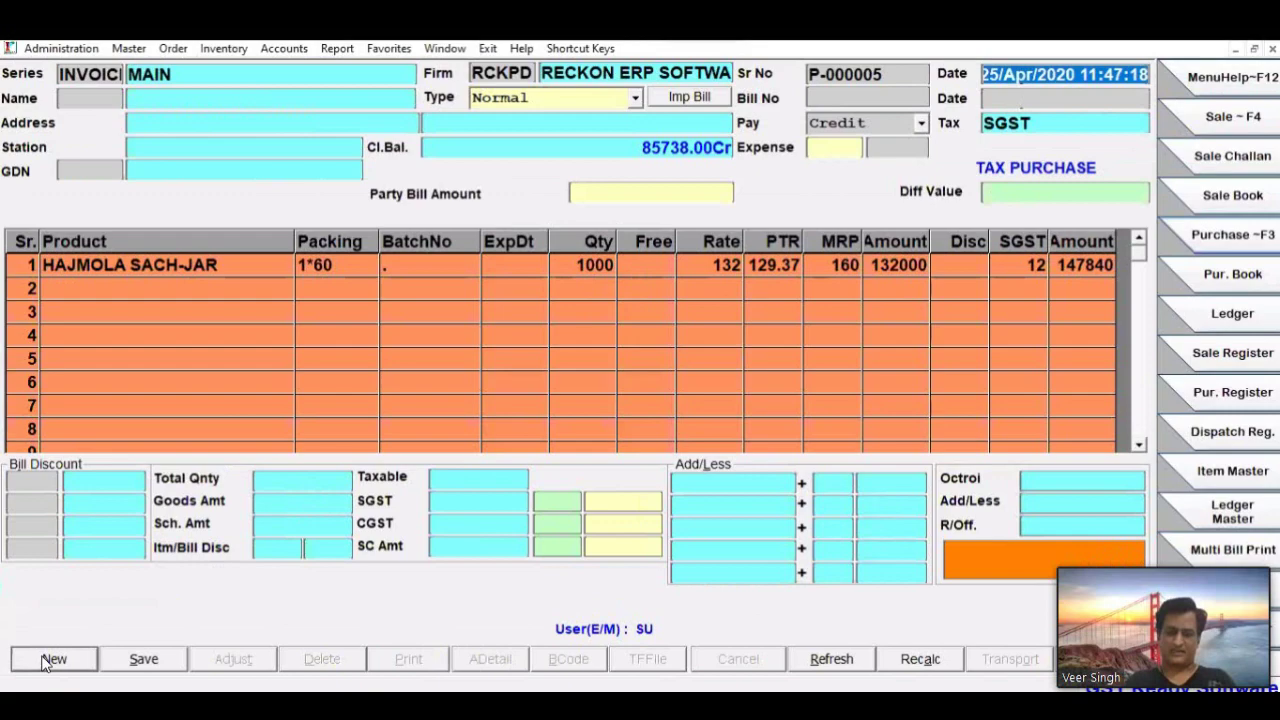
key(Return)
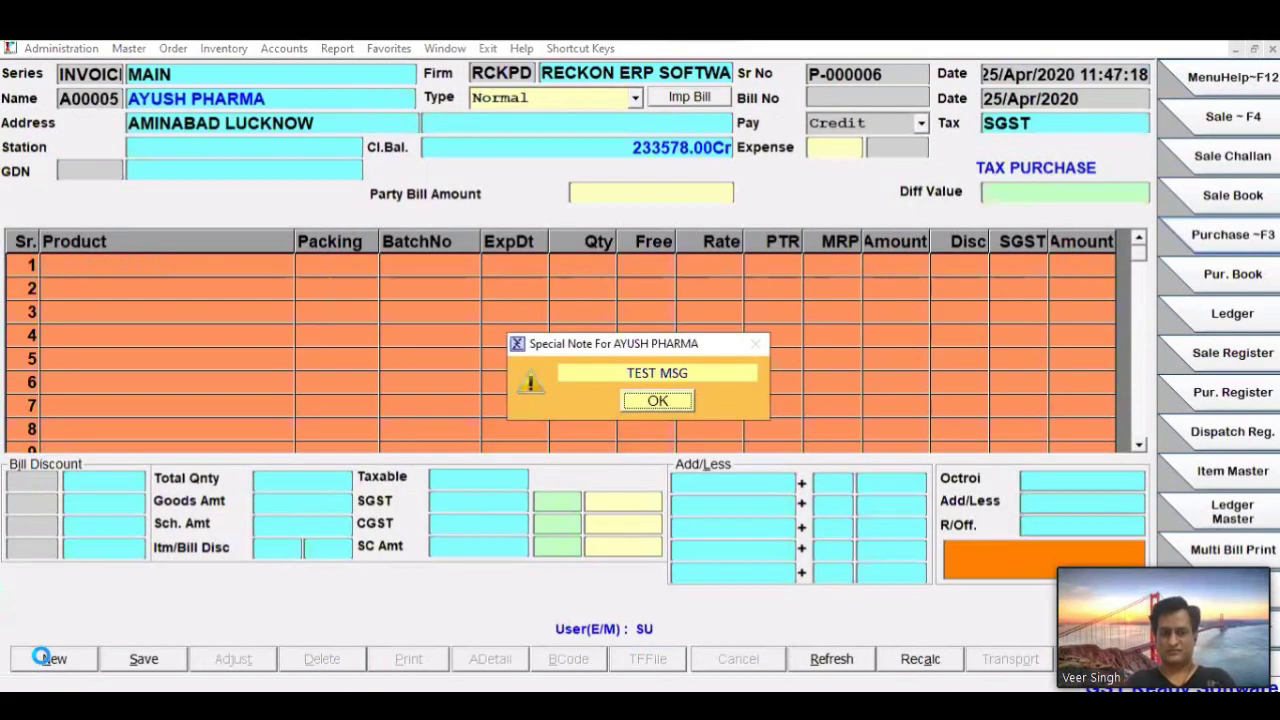
key(Return)
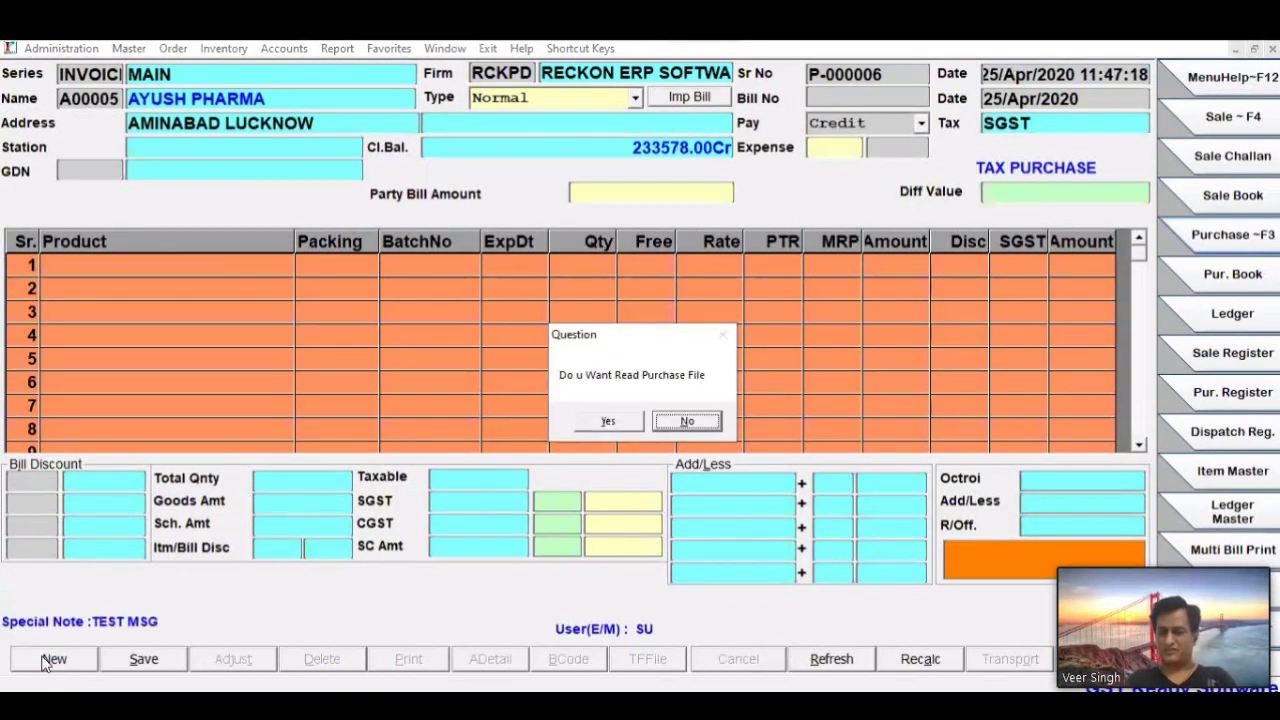
key(Return)
text(55555)
key(Return)
key(Return)
key(Return)
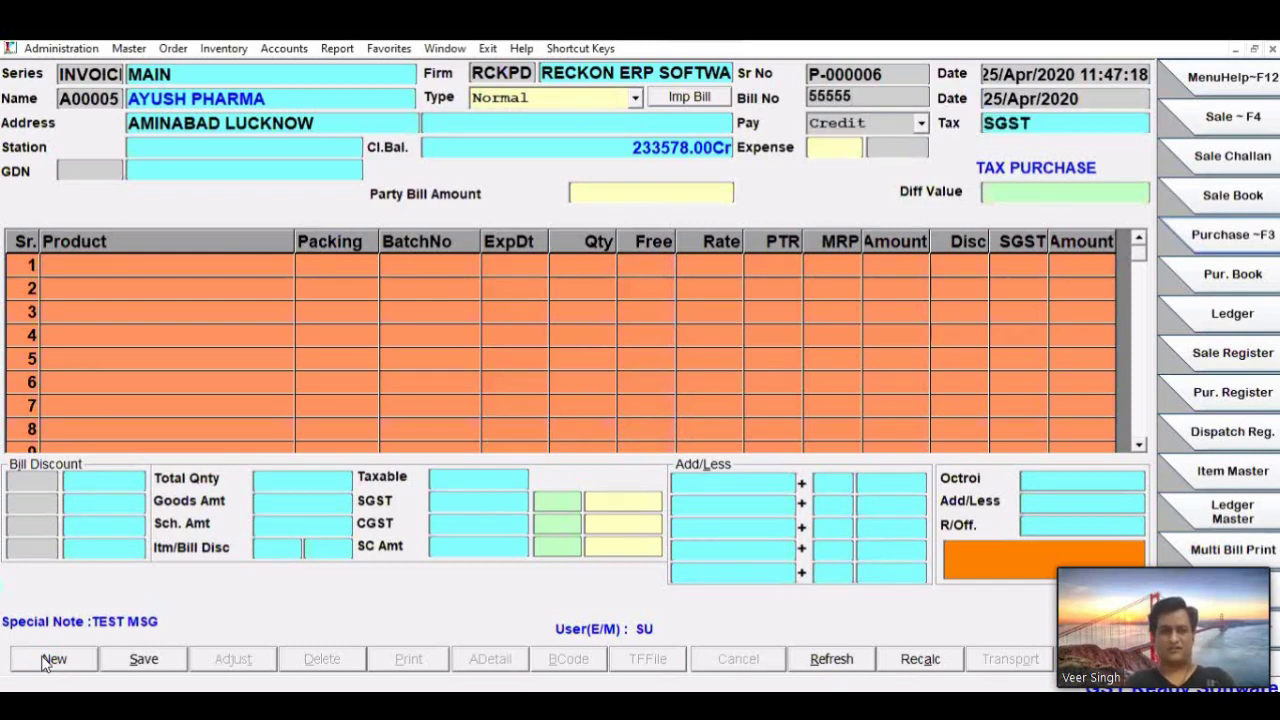
Assign godown GODNOW NO. 2-RCKPD to the new purchase entry
key(Return)
key(Down)
key(Up)
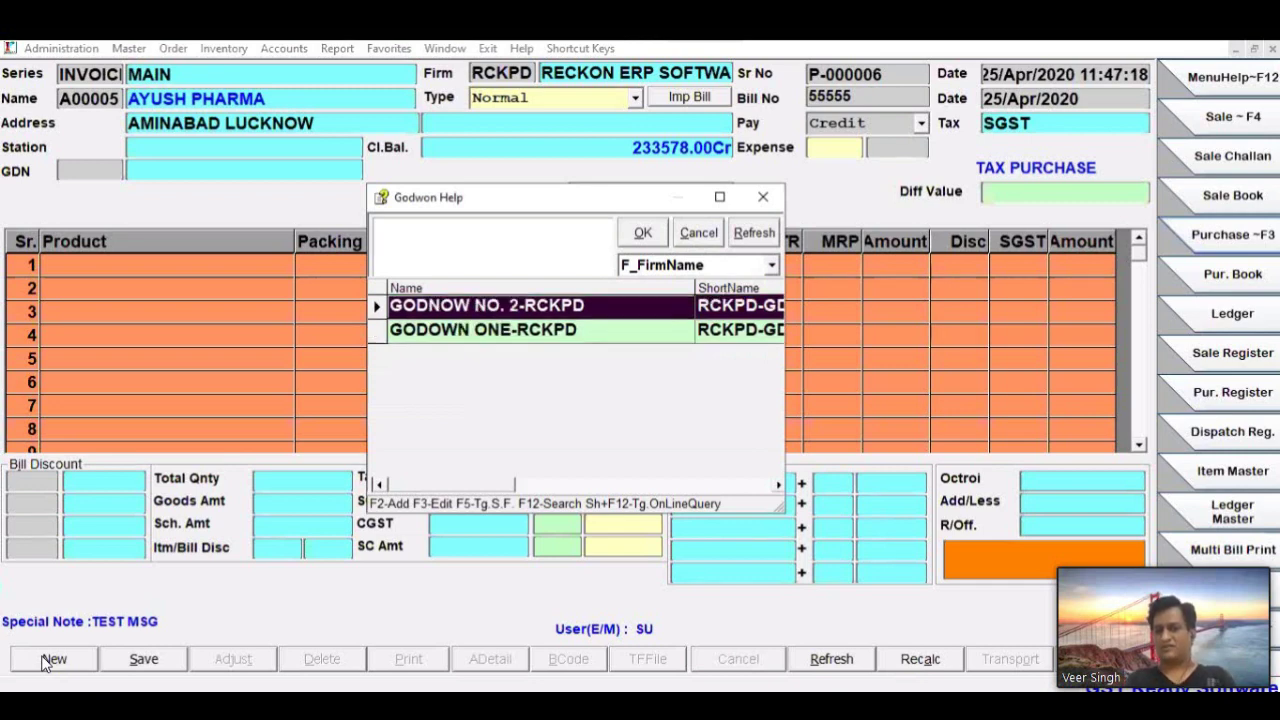
key(Return)
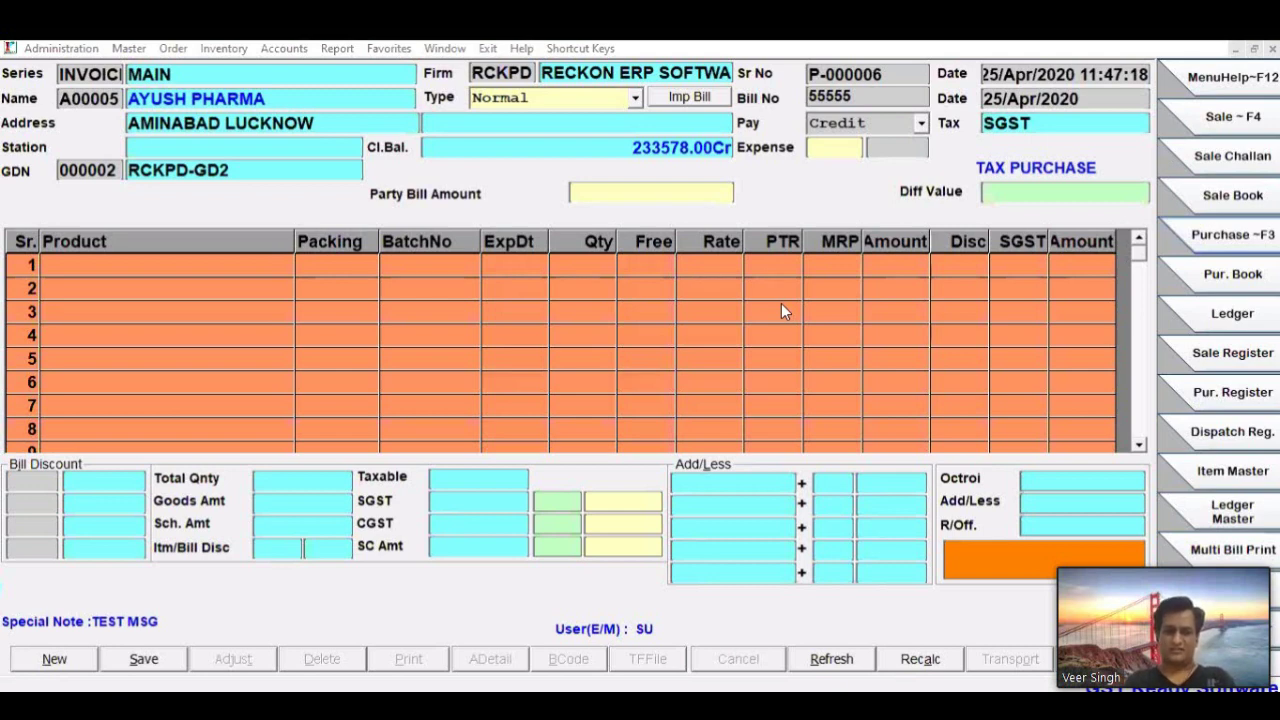
Add HAJMOLA SACH-JAR to the first purchase line with batch number G2, no expiry date, and quantity 500
click(29, 269)
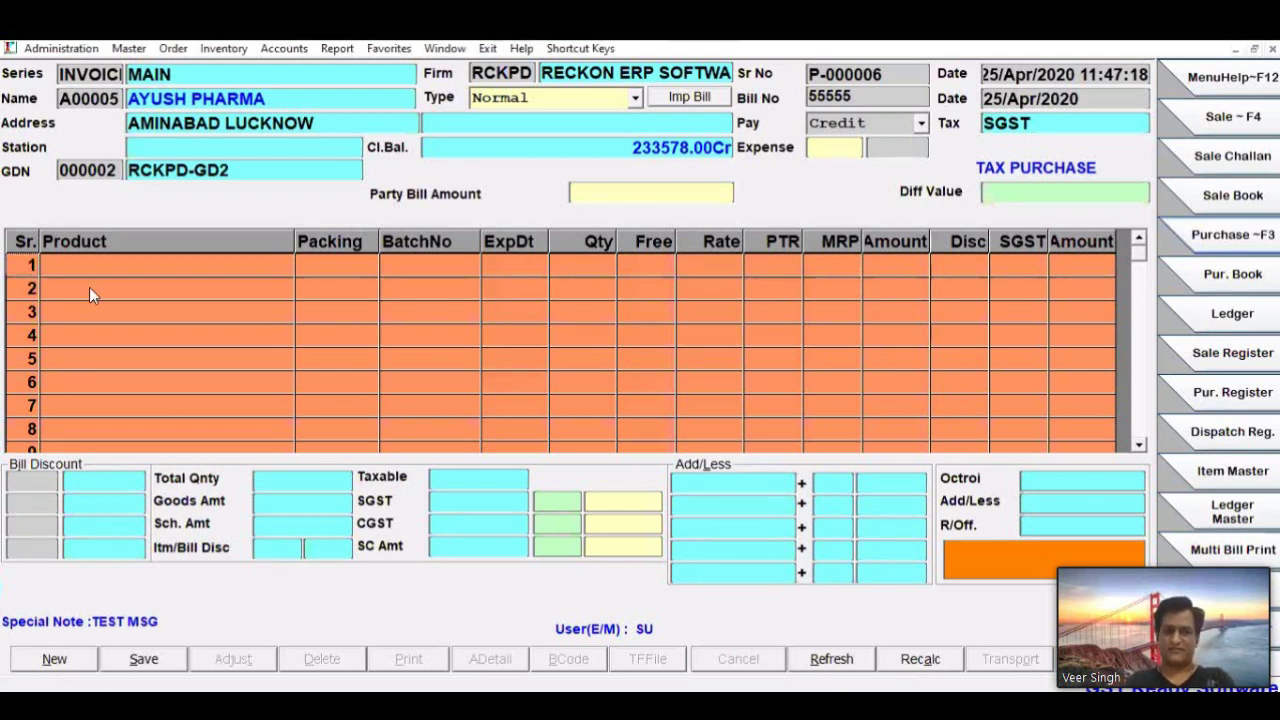
key(Return)
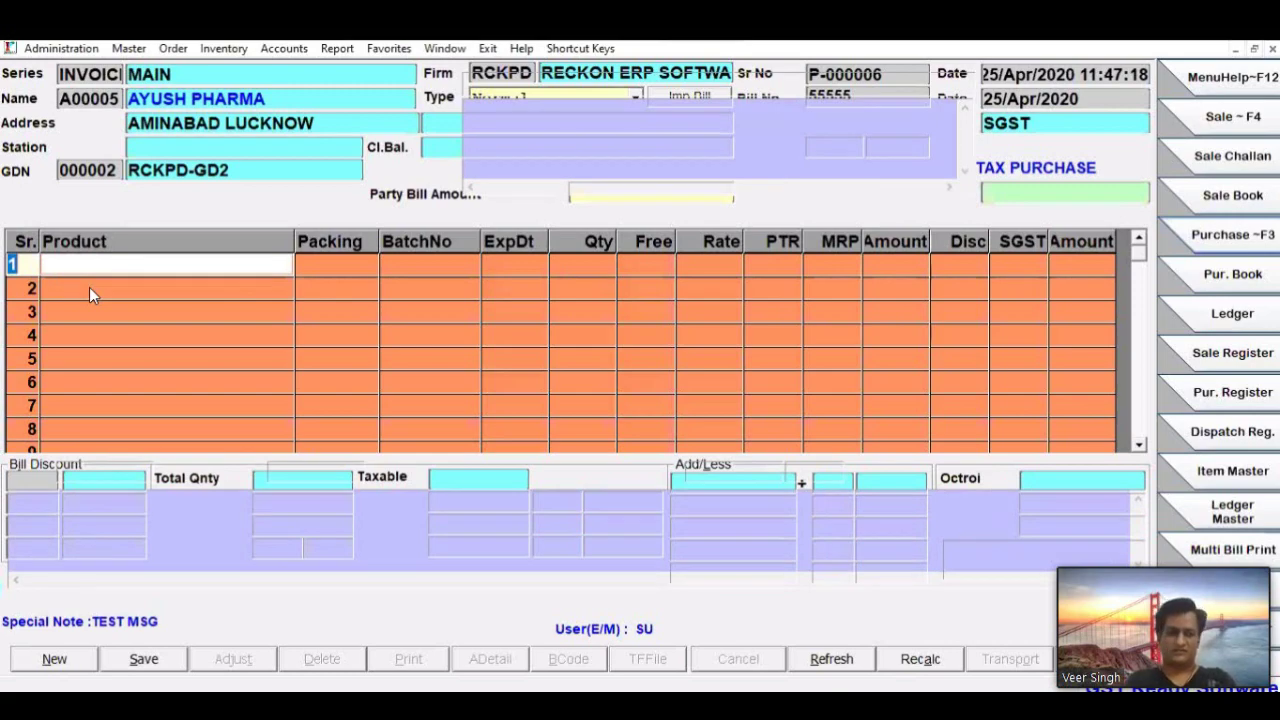
key(Return)
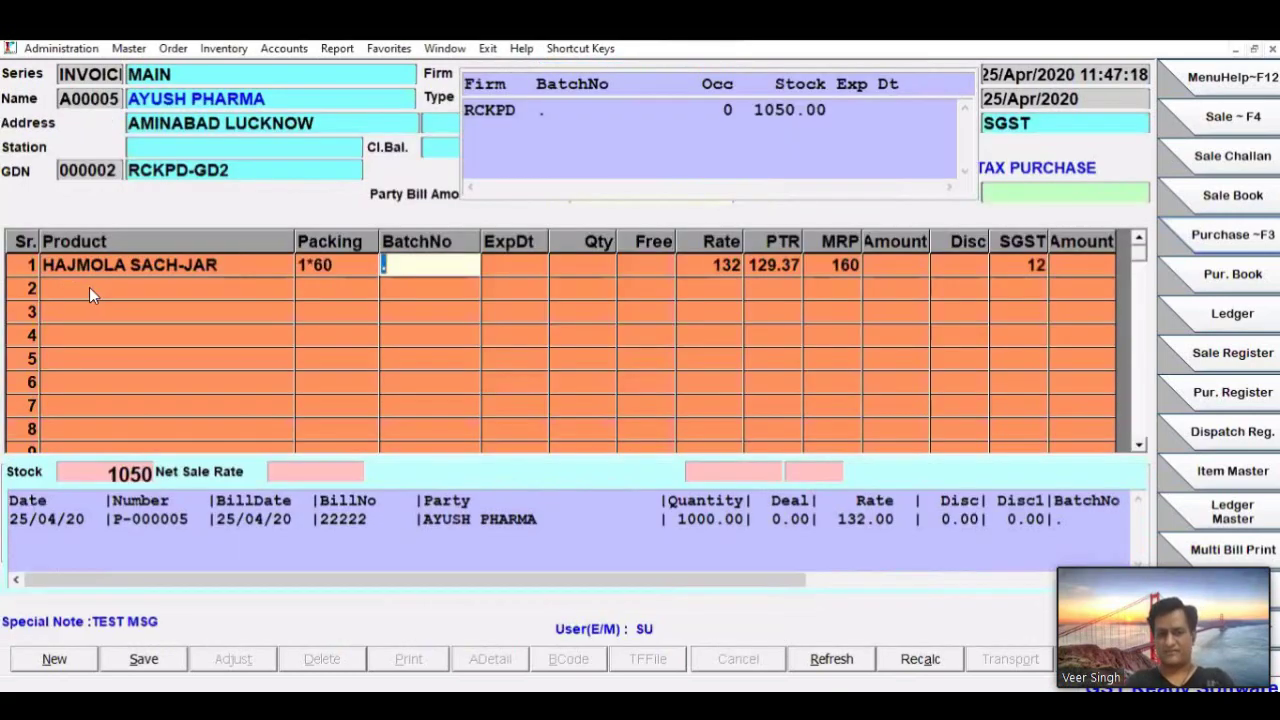
text(G2)
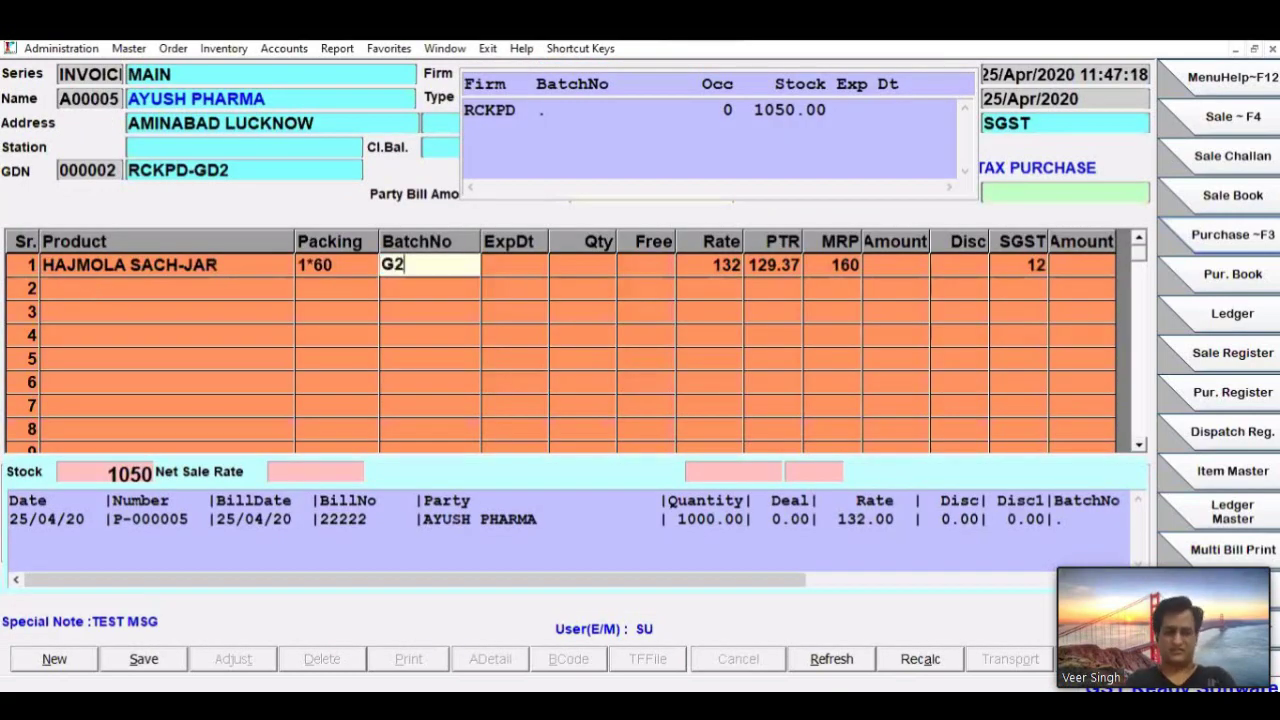
key(Return)
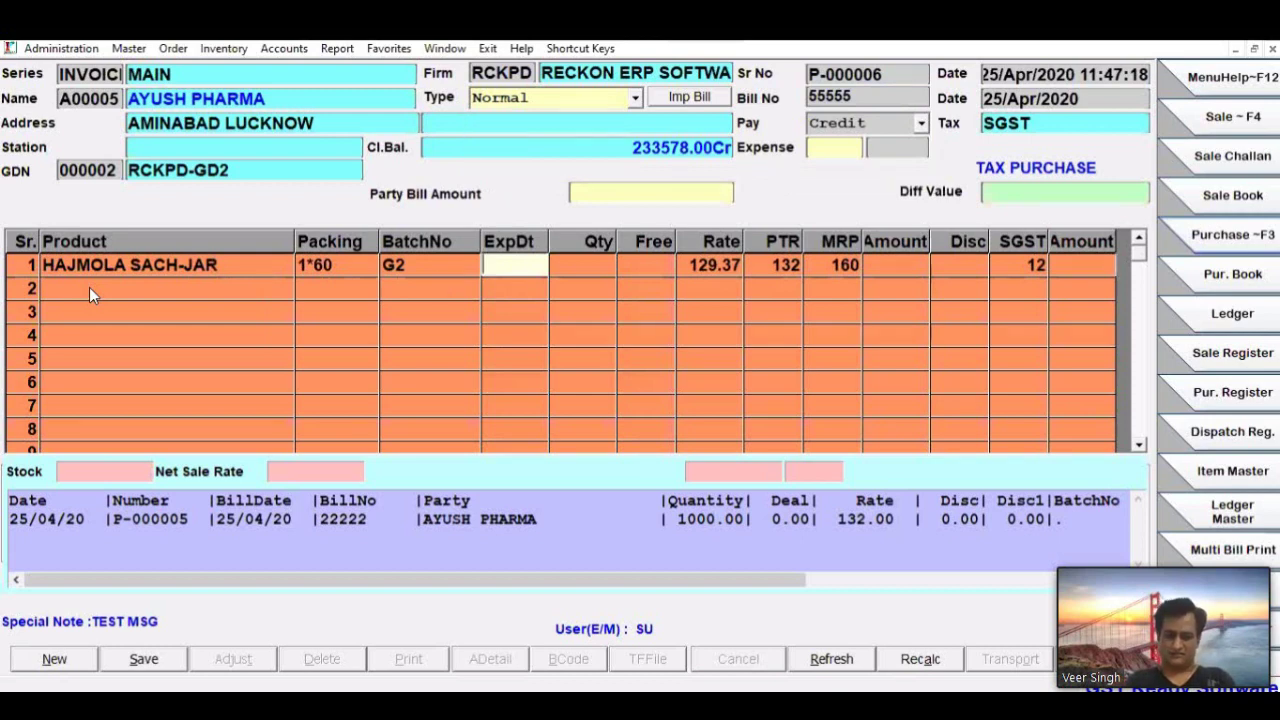
key(Return)
text(500)
key(Return)
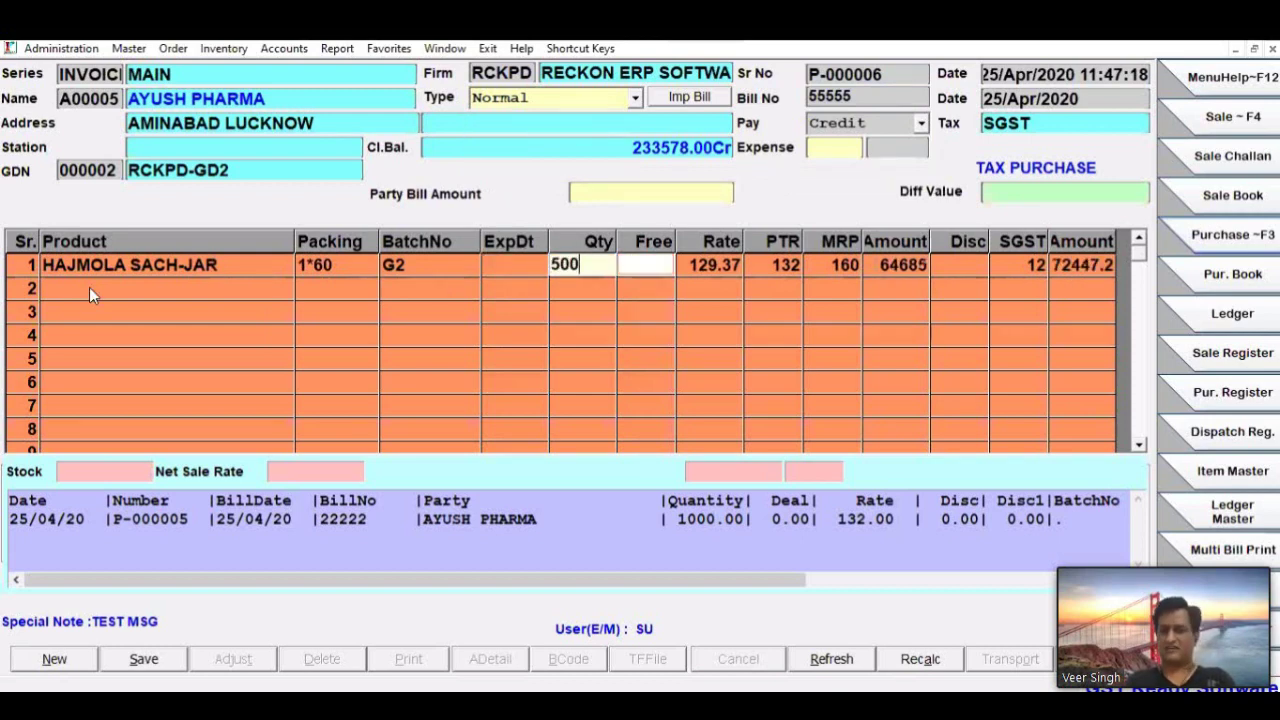
Calculate the HAJMOLA SACH-JAR rate from an MRP of 160, accept the remaining line values, and save the purchase bill
key(Return)
key(Return)
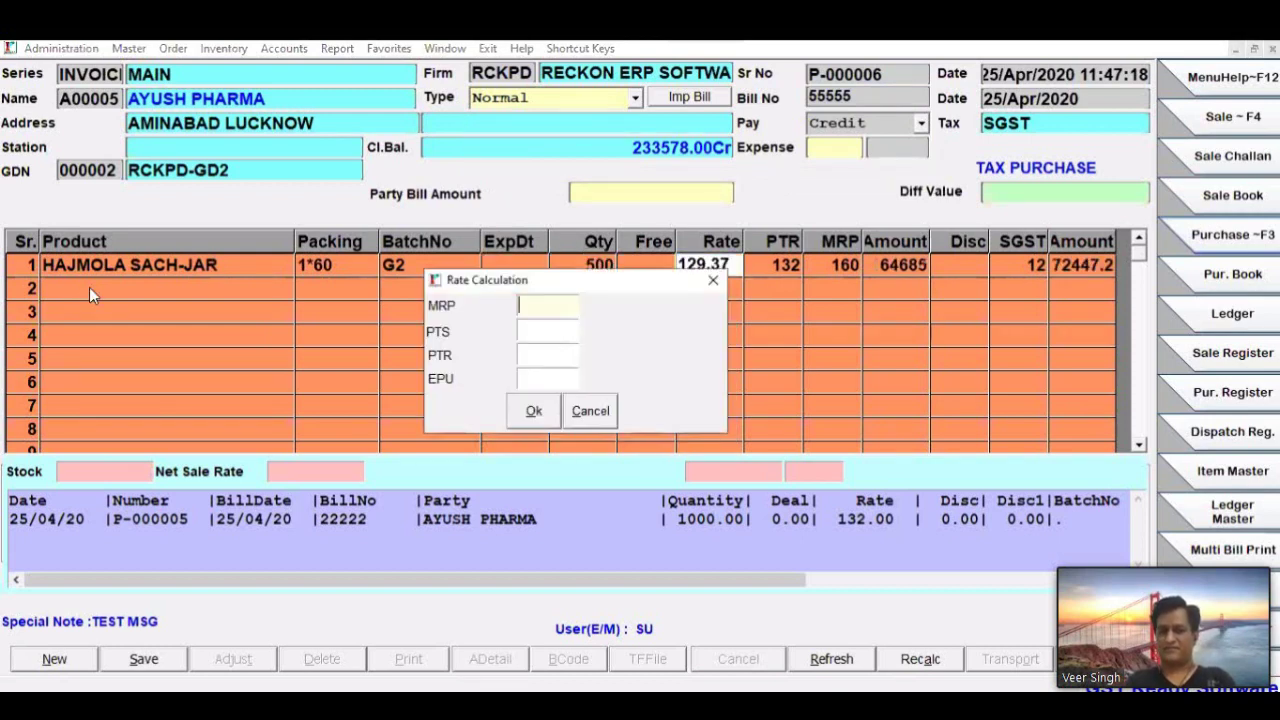
text(160)
key(Return)
key(Return)
key(Return)
key(Return)
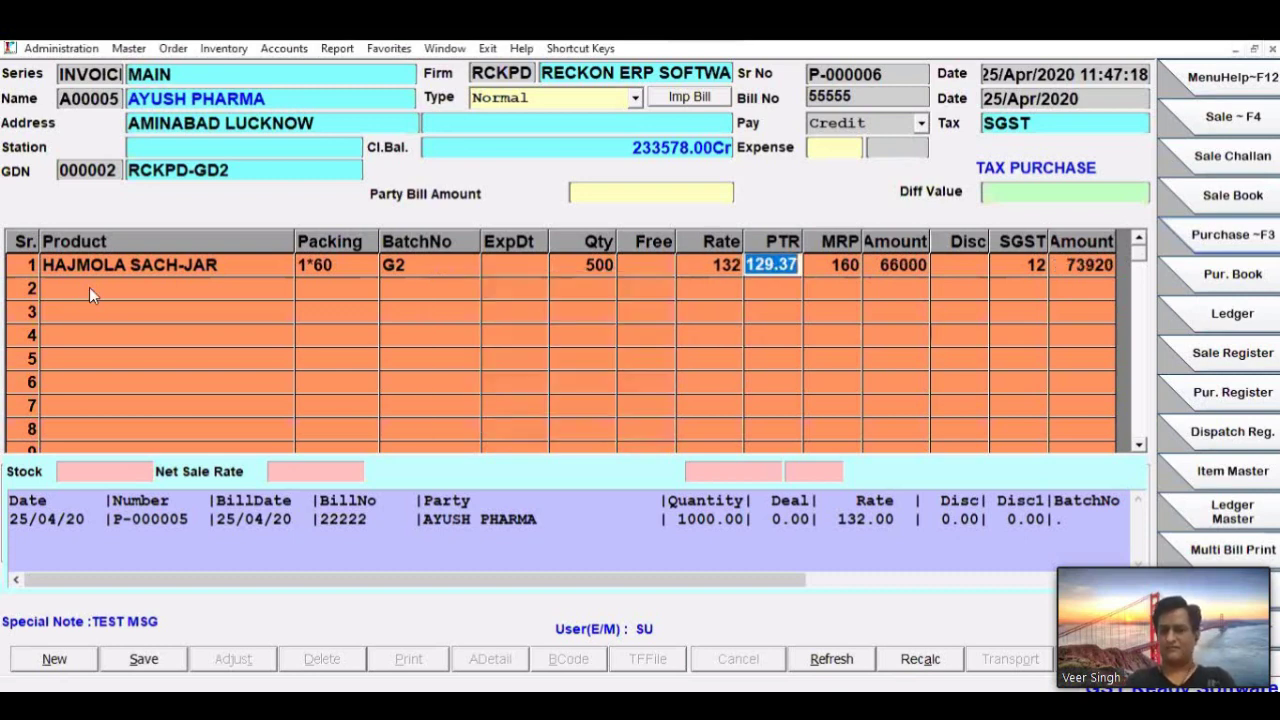
key(Return)
key(Return)
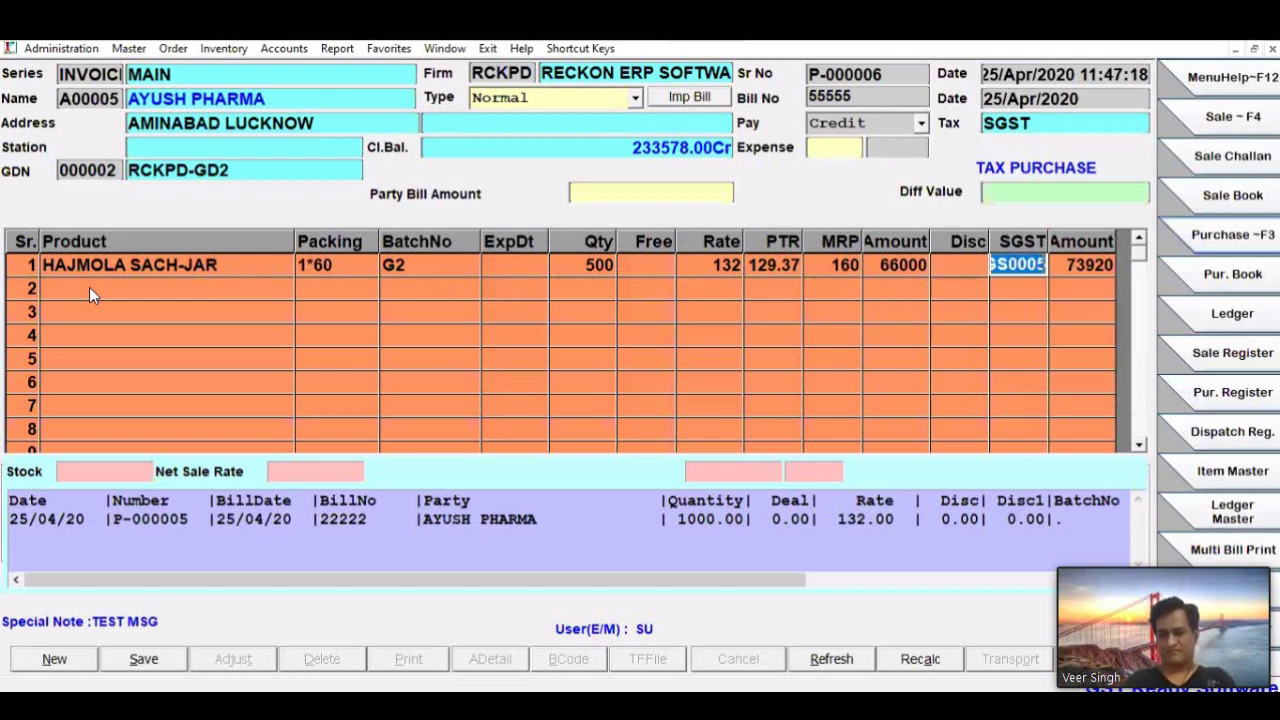
key(alt+s)
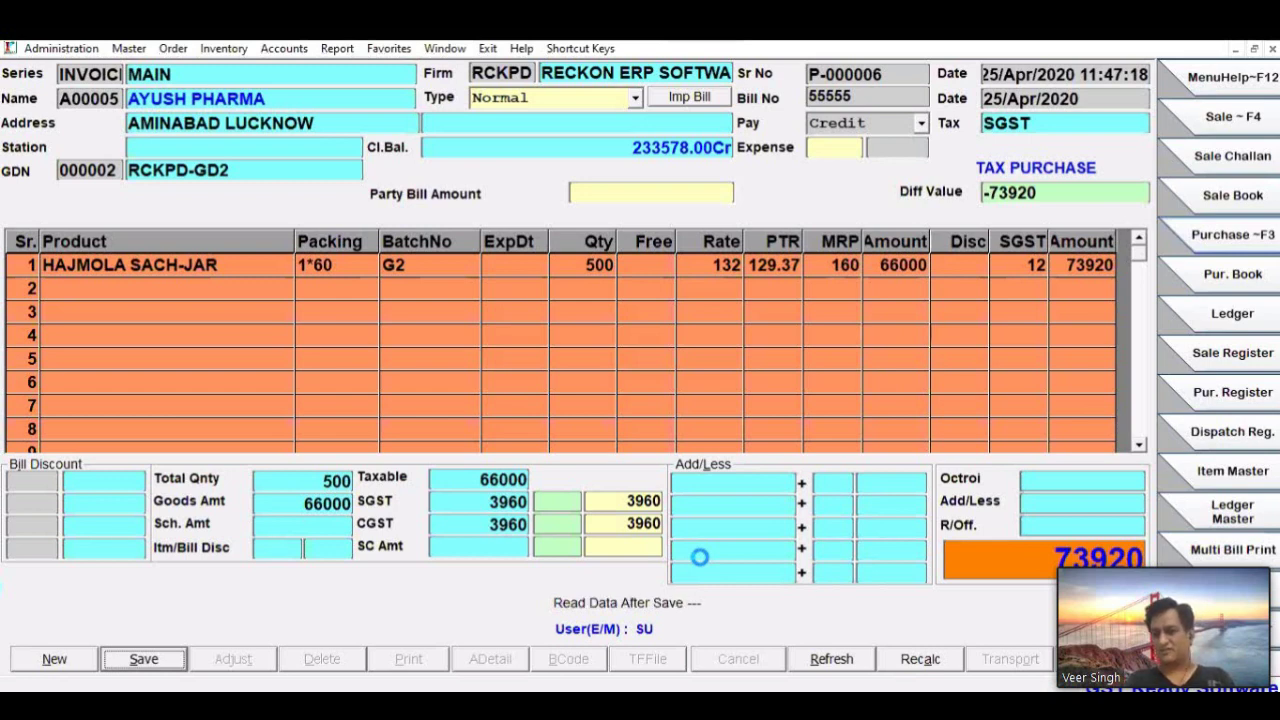
key(Return)
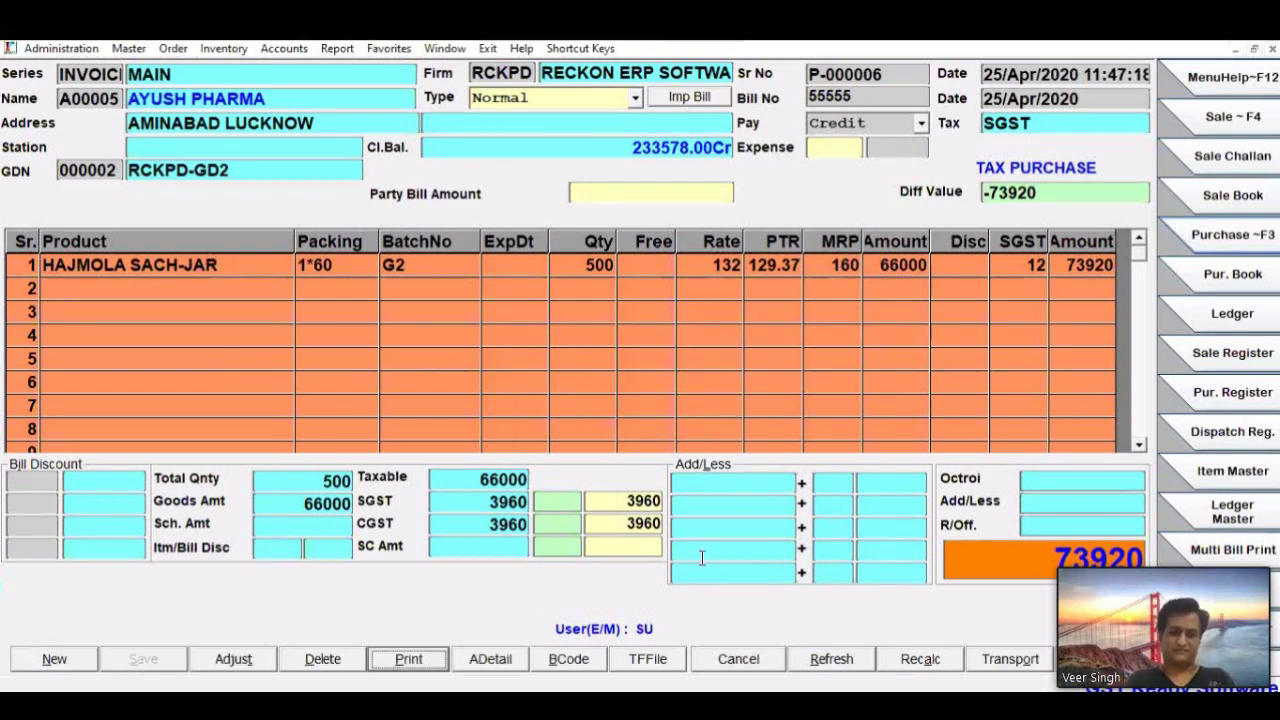
Search the item list for HA and open the batch-wise stock of HAJMOLA SACH-JAR
key(F5)
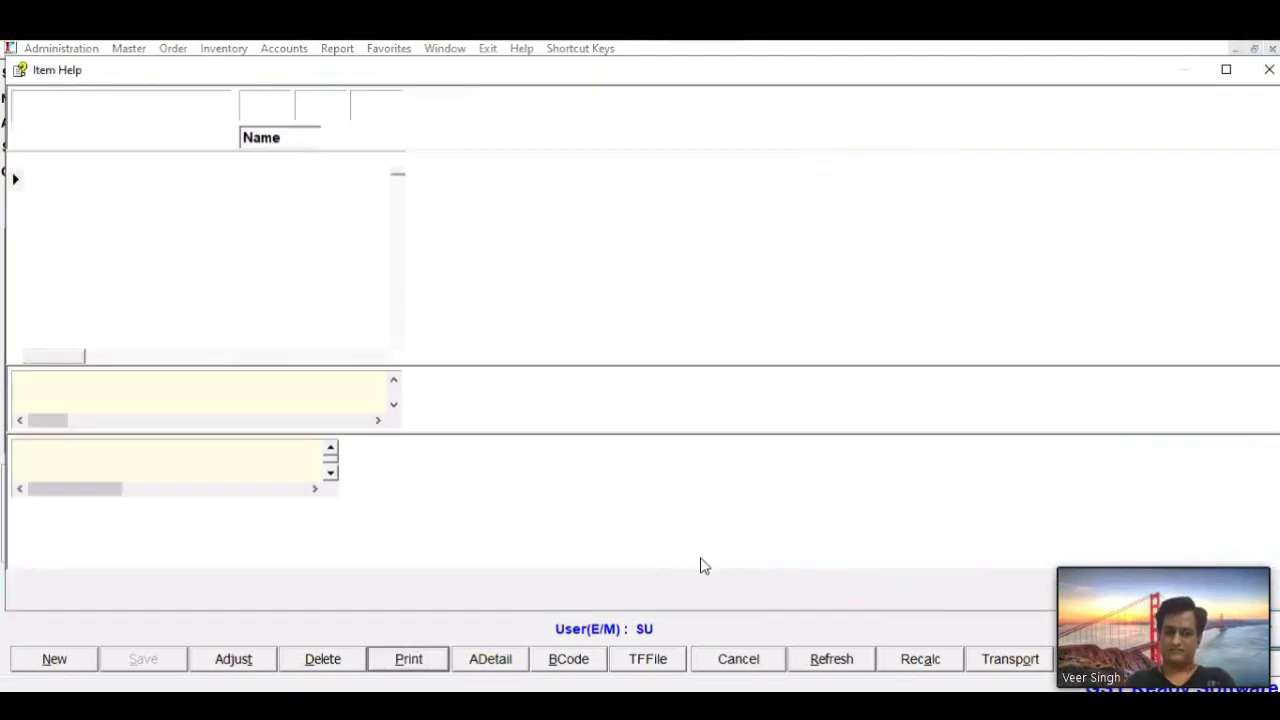
text(HA)
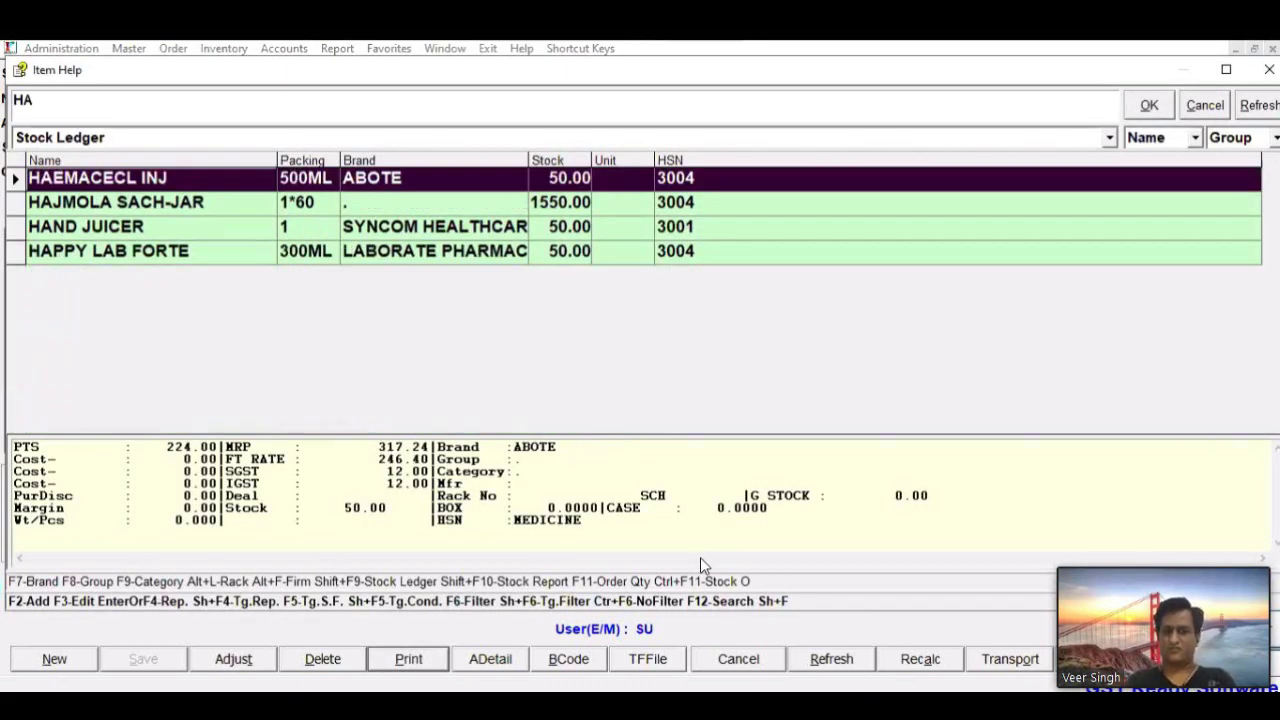
key(Down)
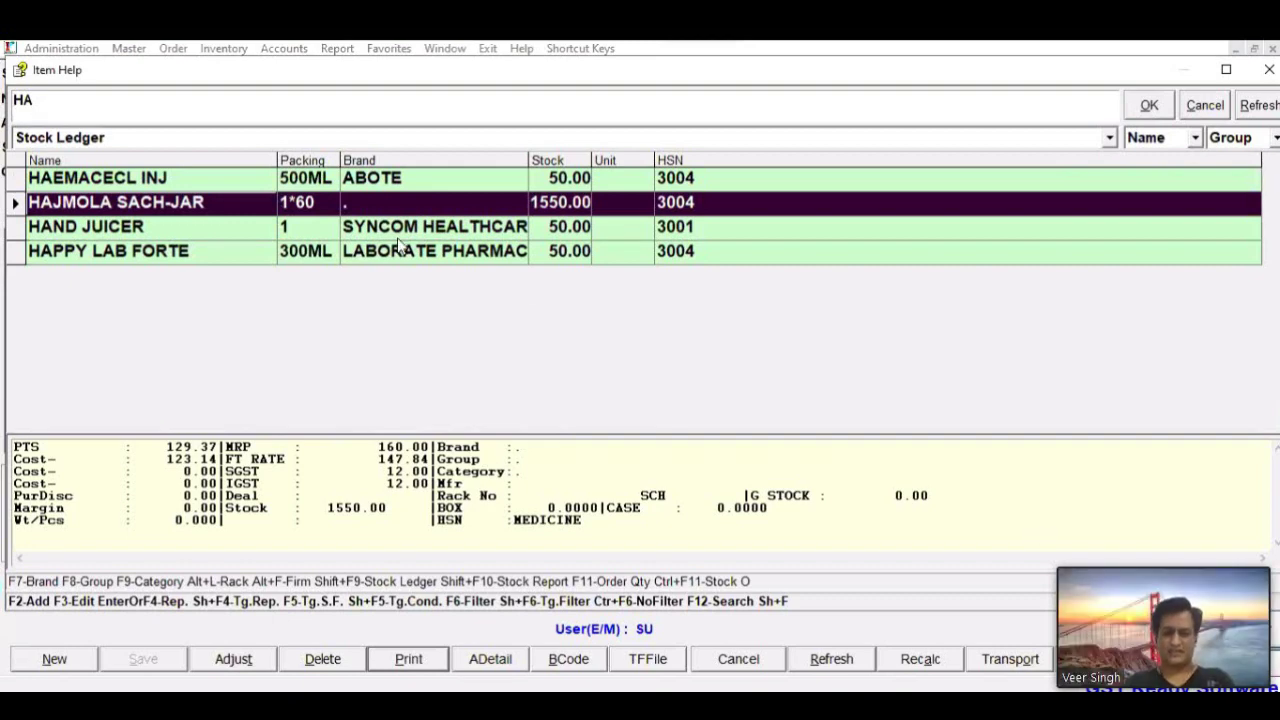
key(Return)
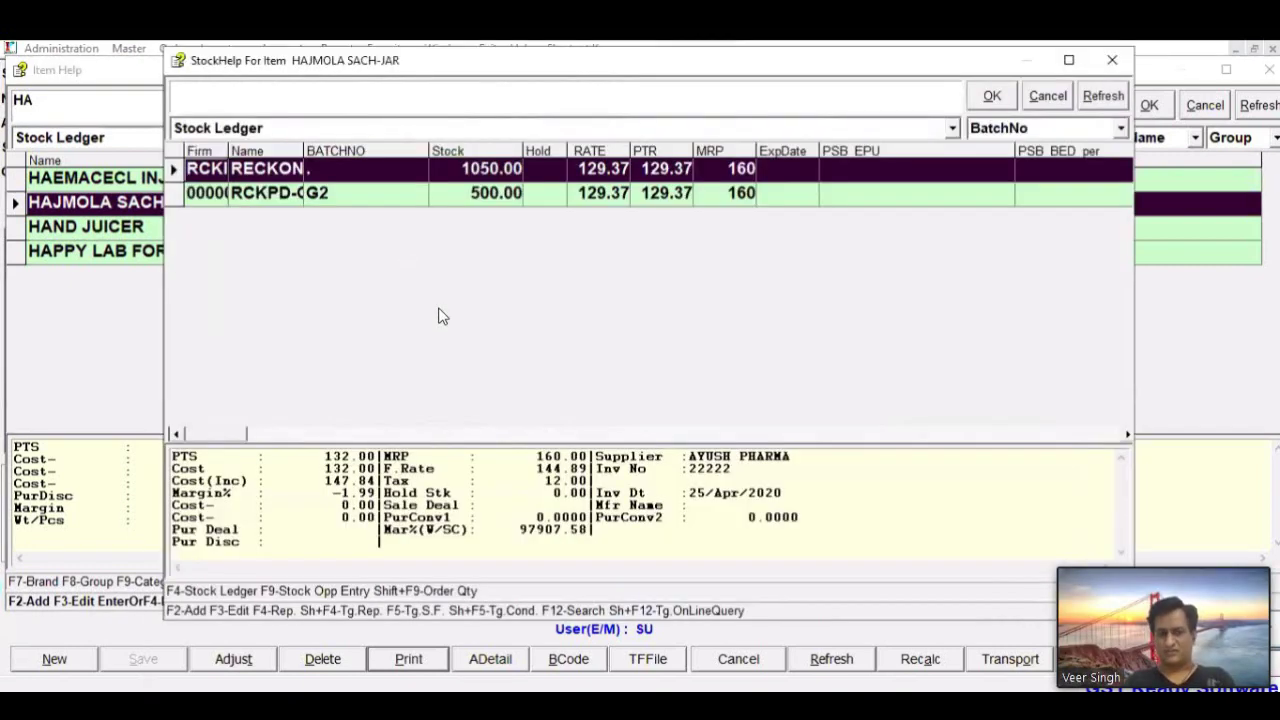
Compare the firm's and godown's batch stock with widened Firm and Name columns, then close both stock windows
drag(228, 148, 368, 152)
click(276, 200)
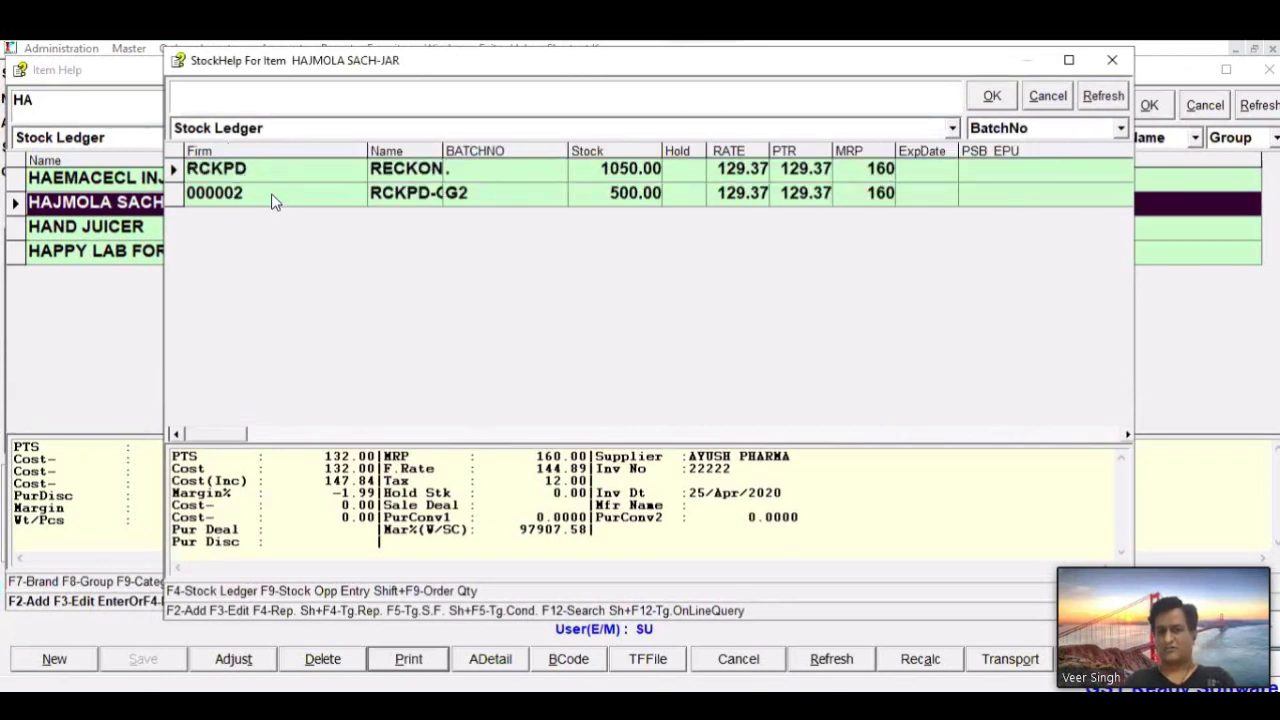
drag(440, 147, 520, 150)
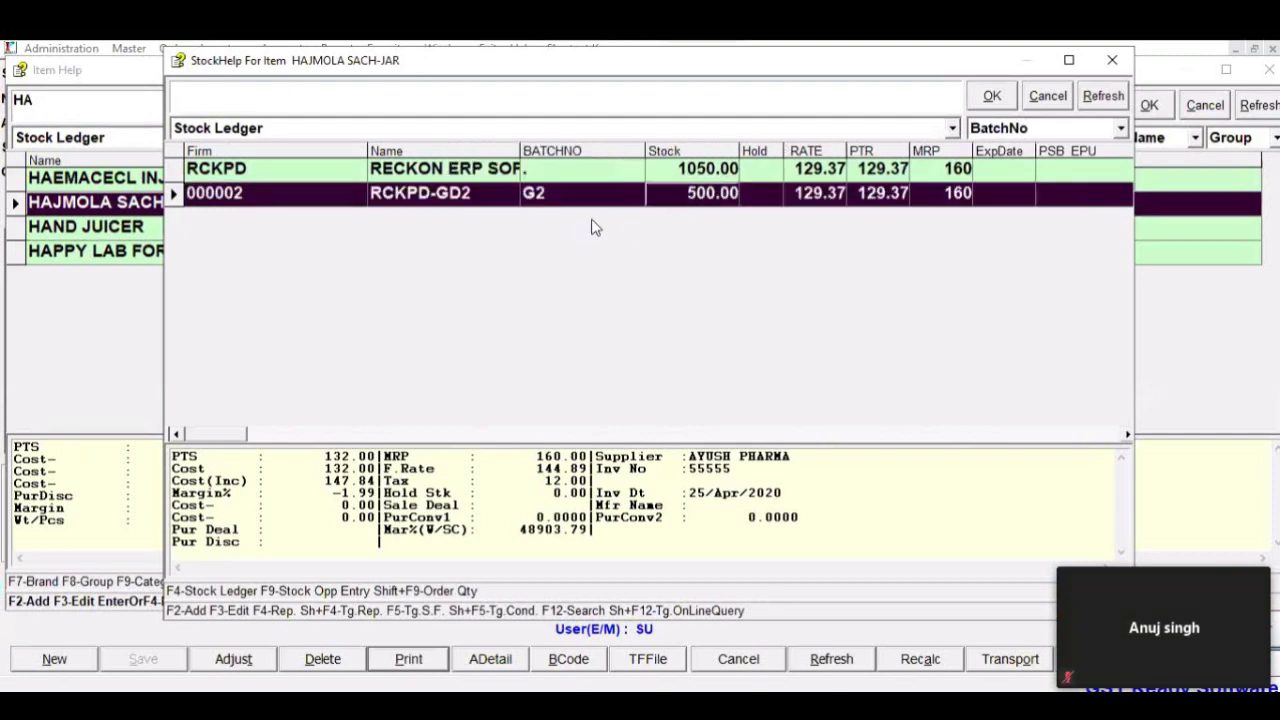
click(244, 170)
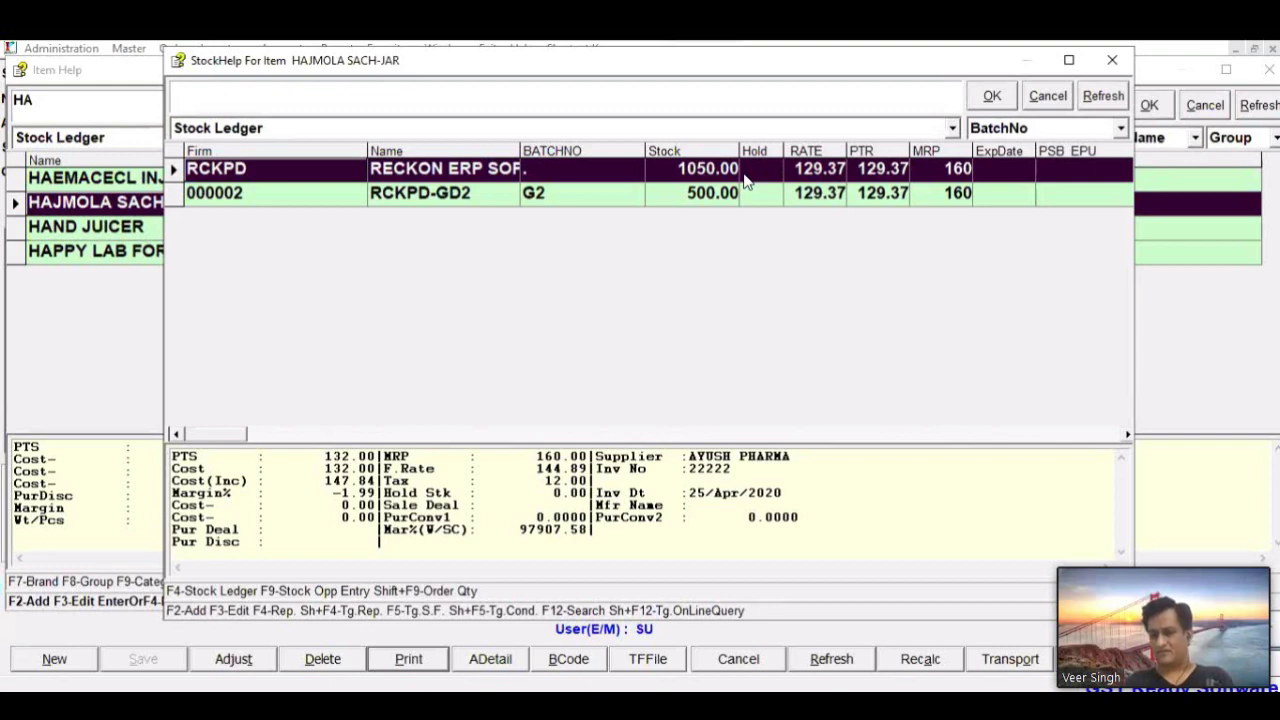
click(1048, 96)
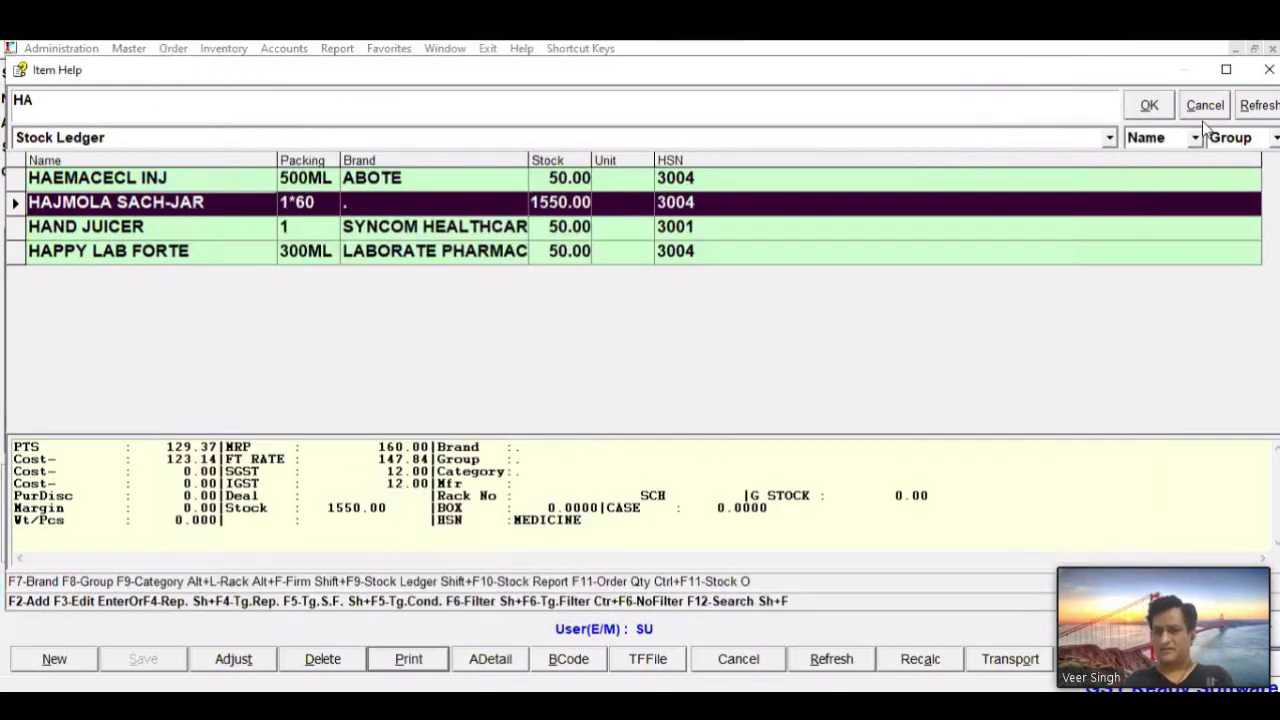
click(1205, 107)
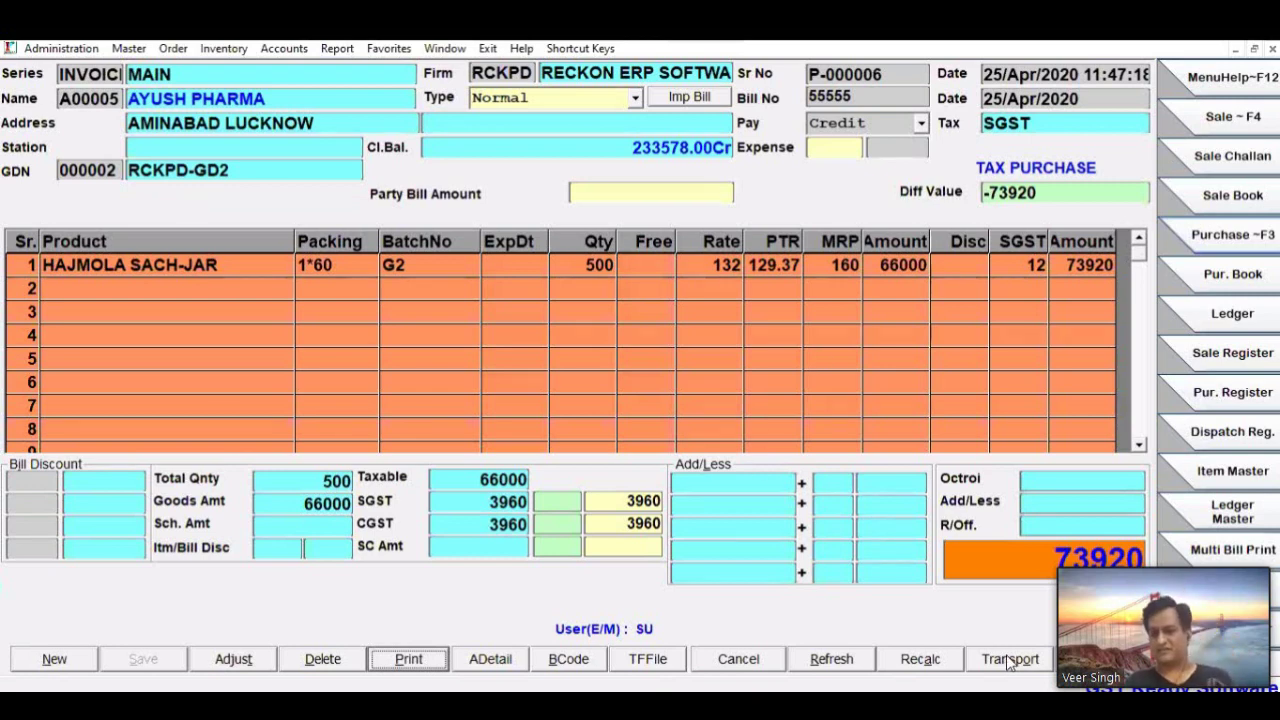
Close the purchase entry and open the Godown Transfer form
key(Escape)
key(Return)
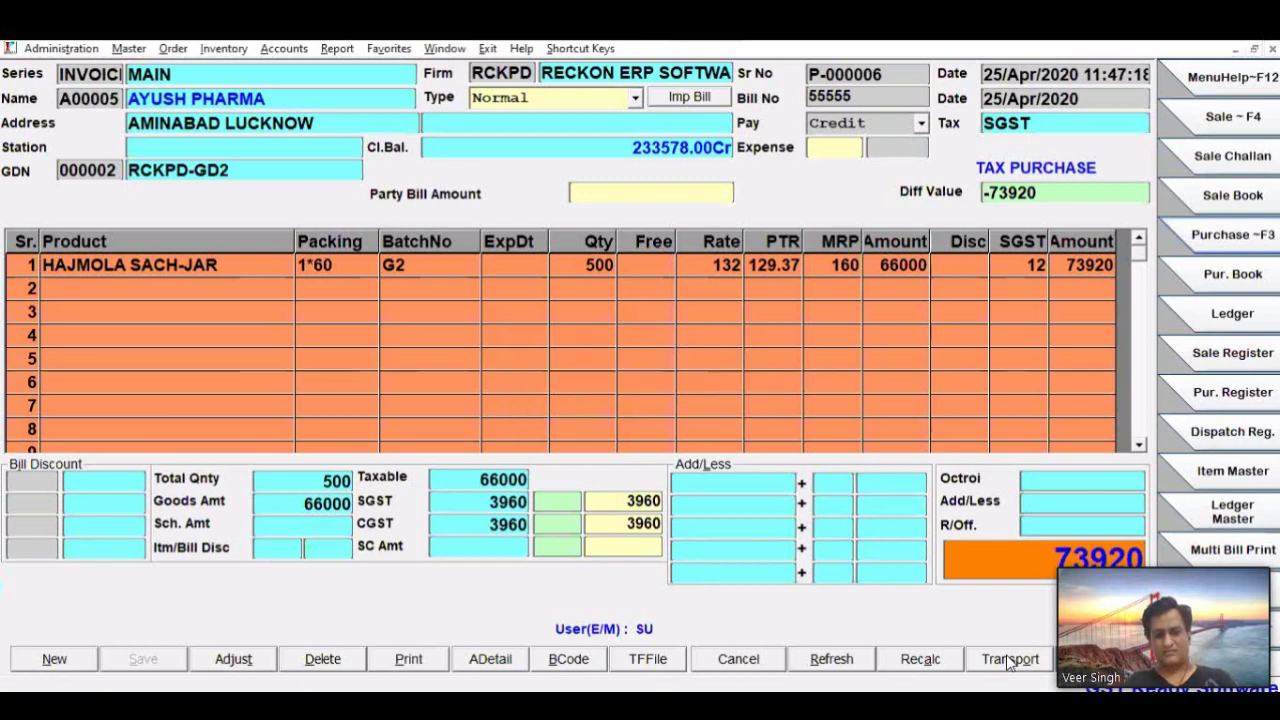
click(224, 58)
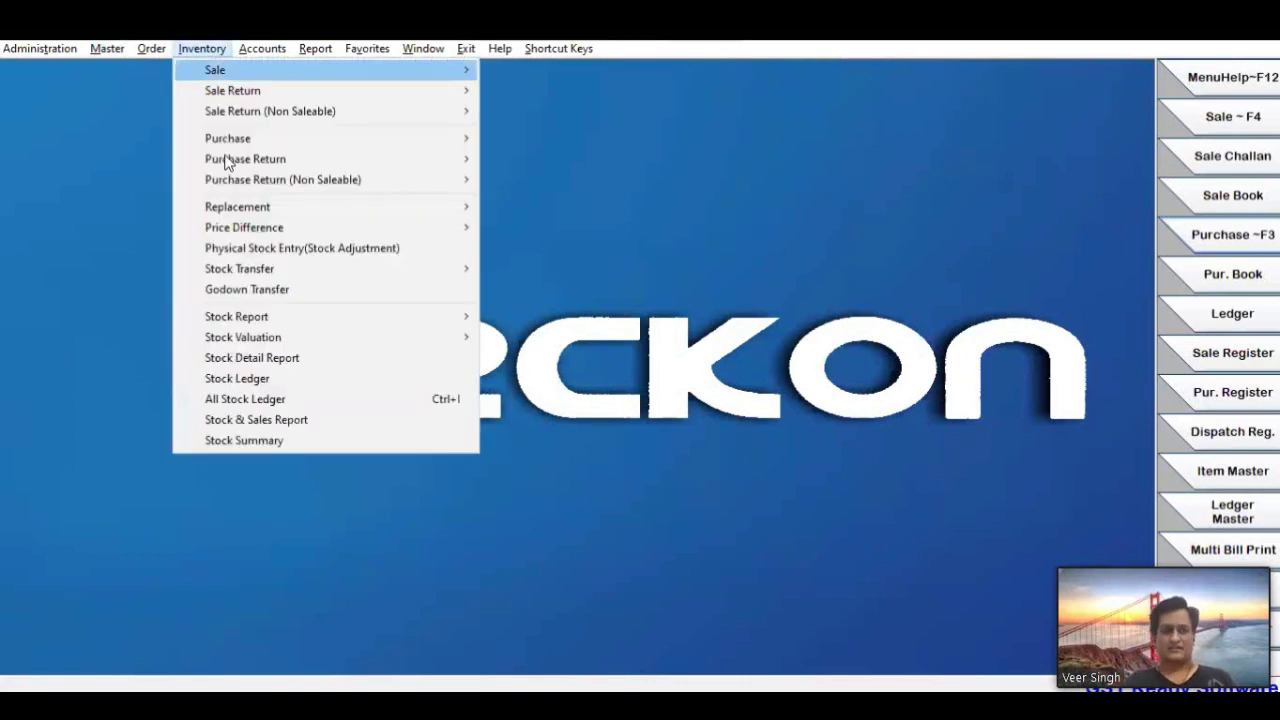
click(263, 290)
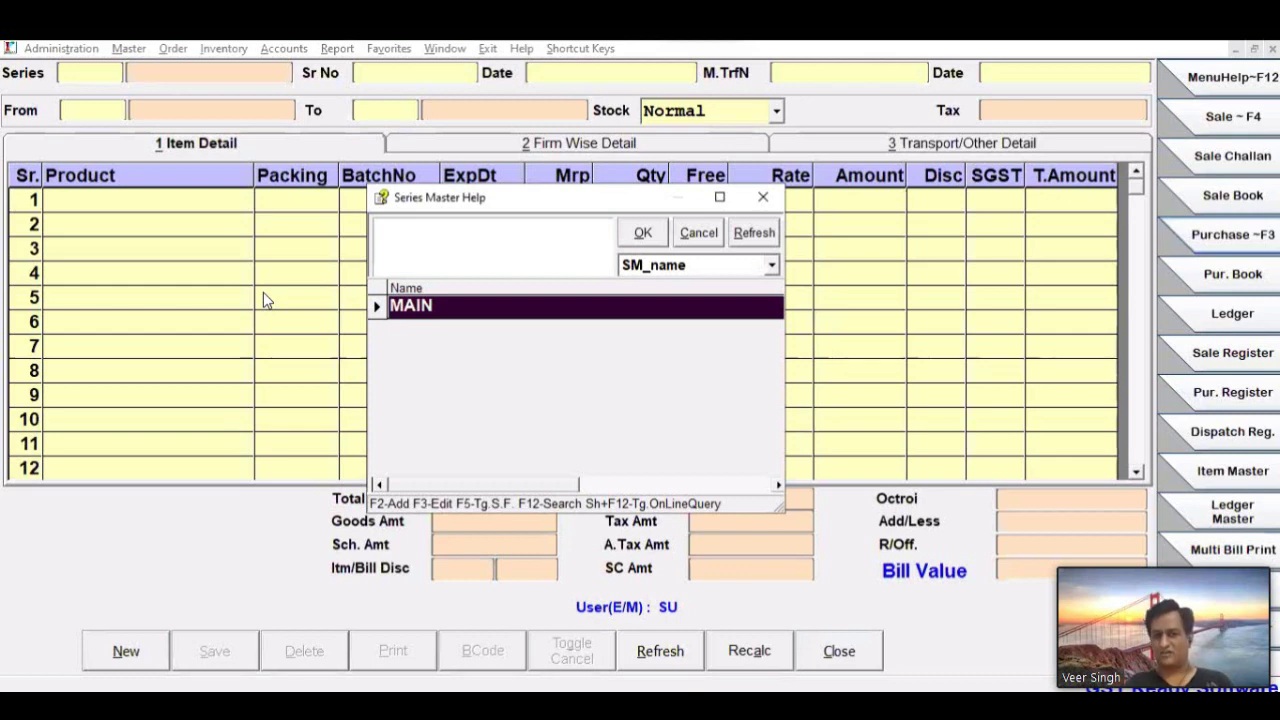
Start a godown transfer in series MAIN with the proposed serial number and date, and manual transfer number 15155
key(Return)
key(Return)
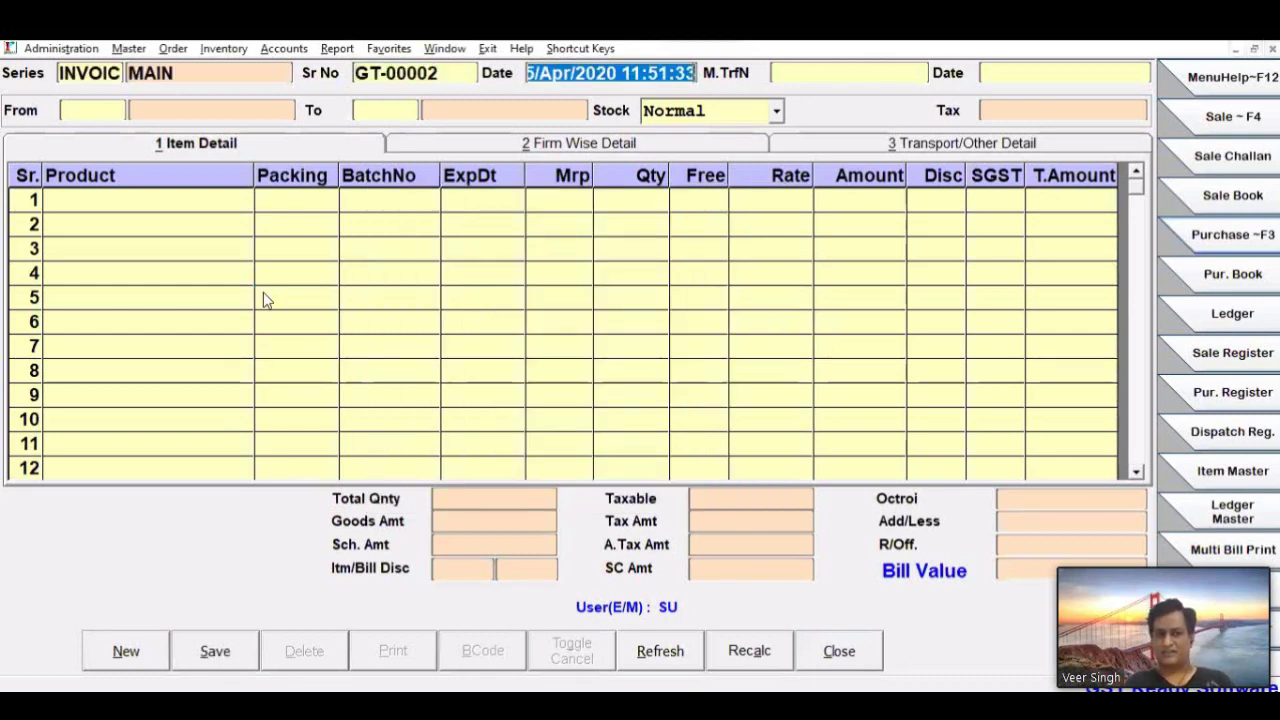
key(Return)
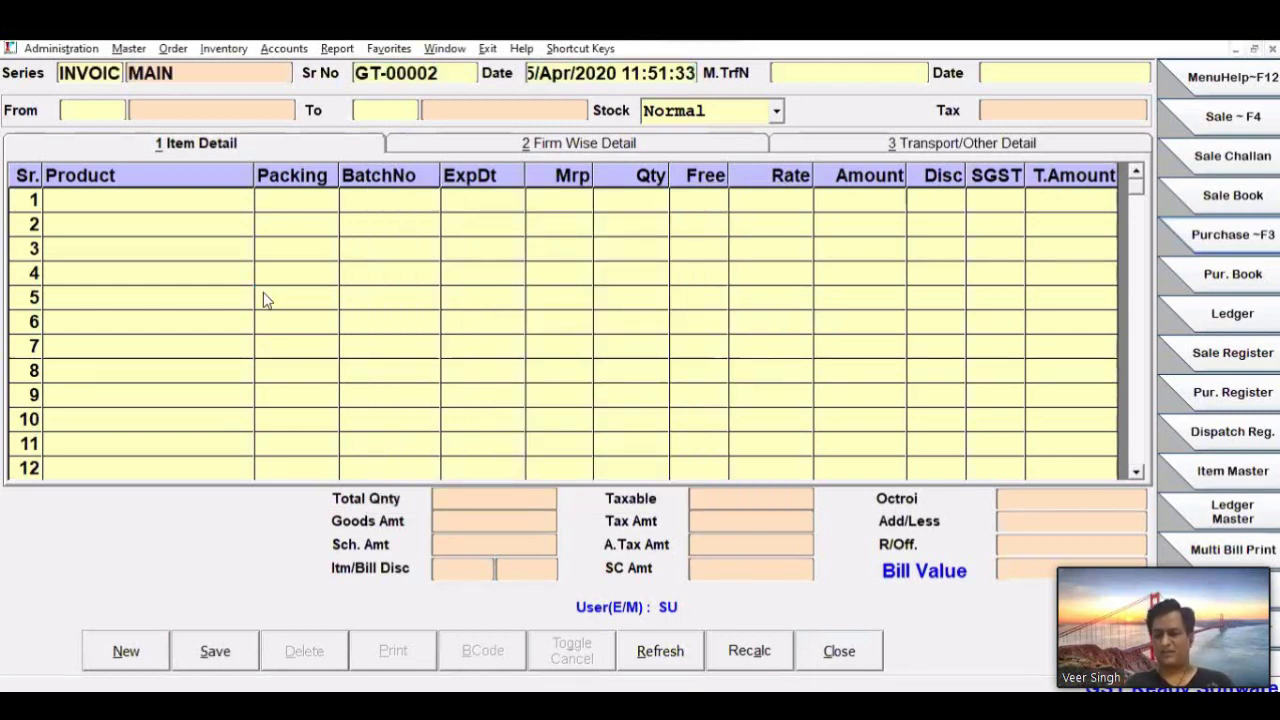
text(15155)
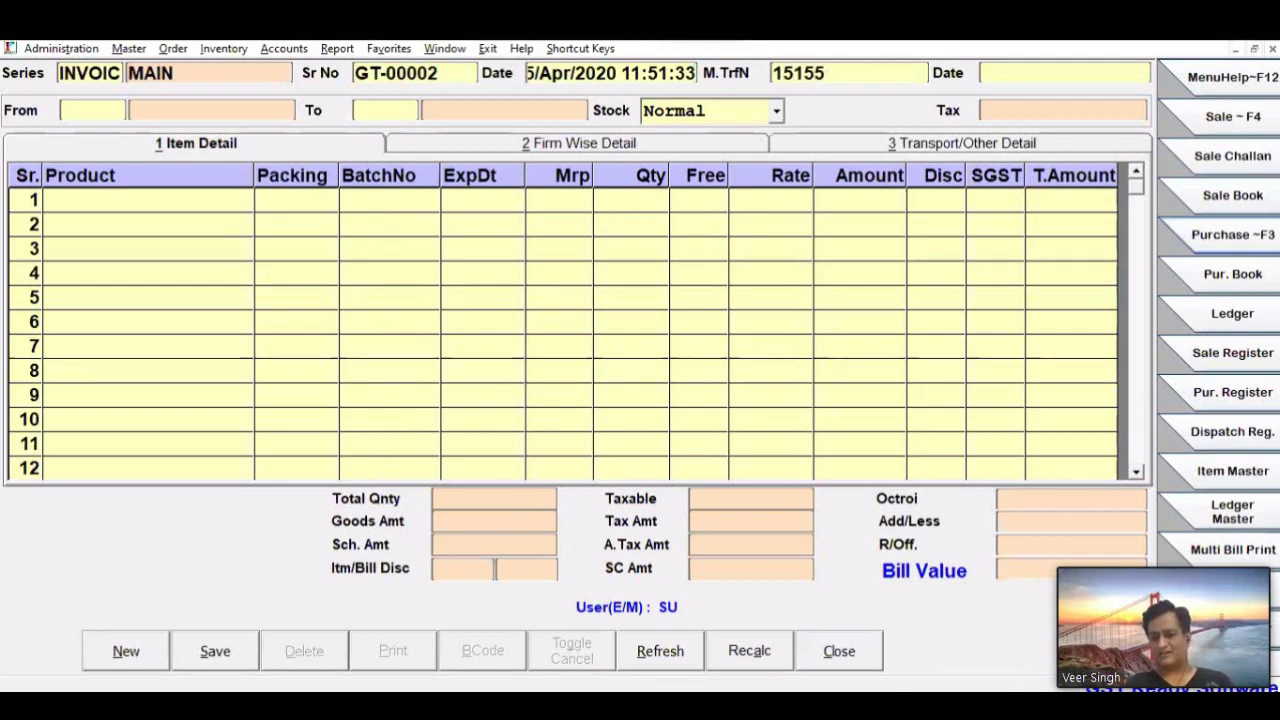
key(Return)
Set the transfer's source to GODNOW NO. 2-RCKPD and its destination to GODOWN ONE-RCKPD
key(Return)
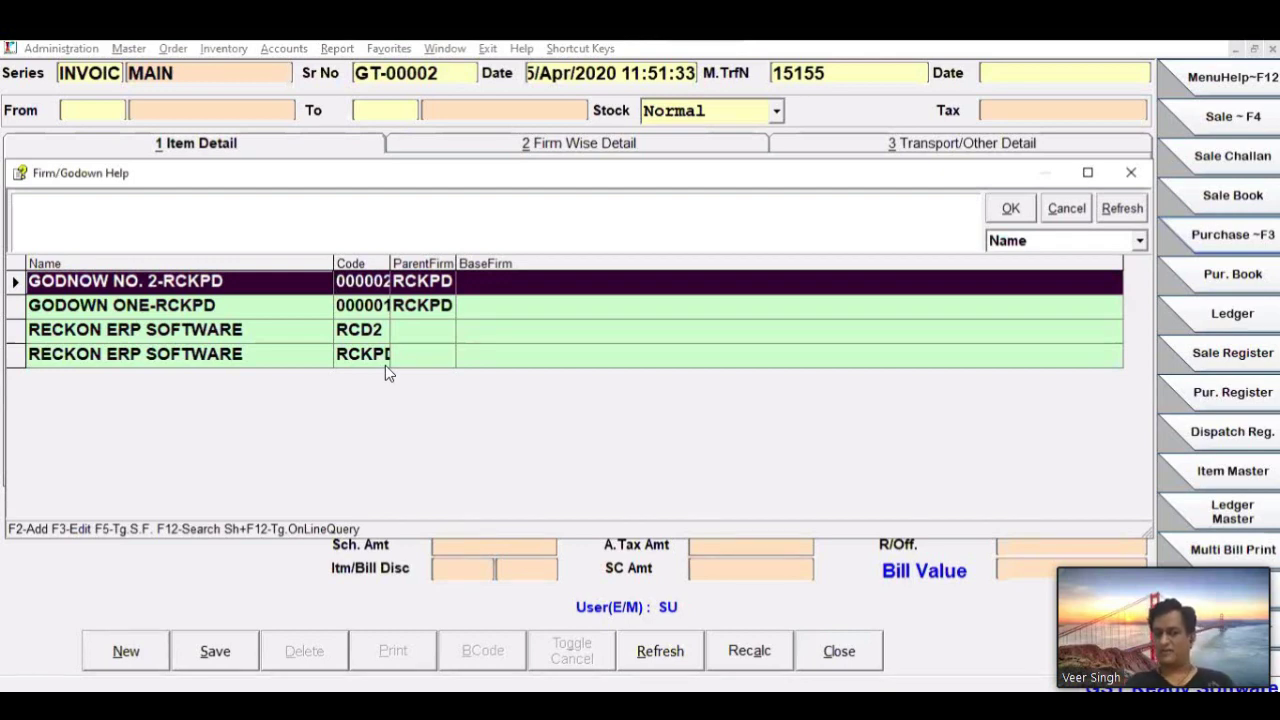
key(Return)
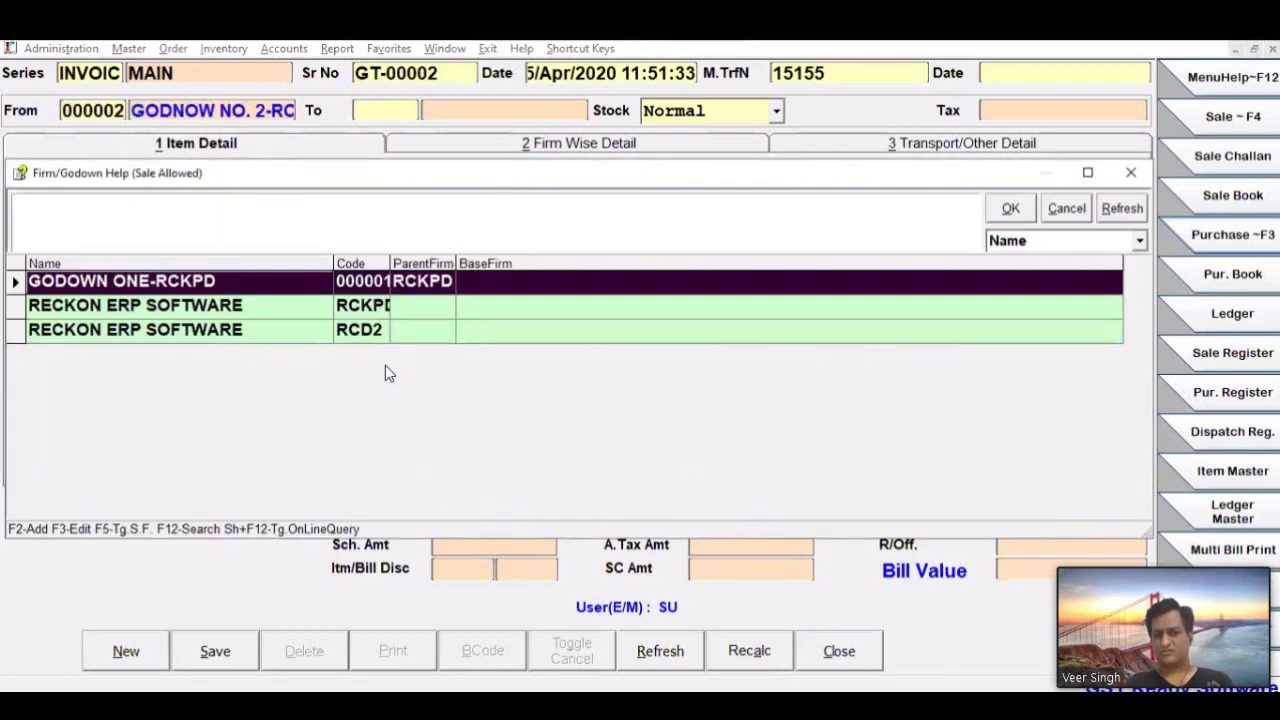
key(Down)
key(Down)
key(Up)
key(Up)
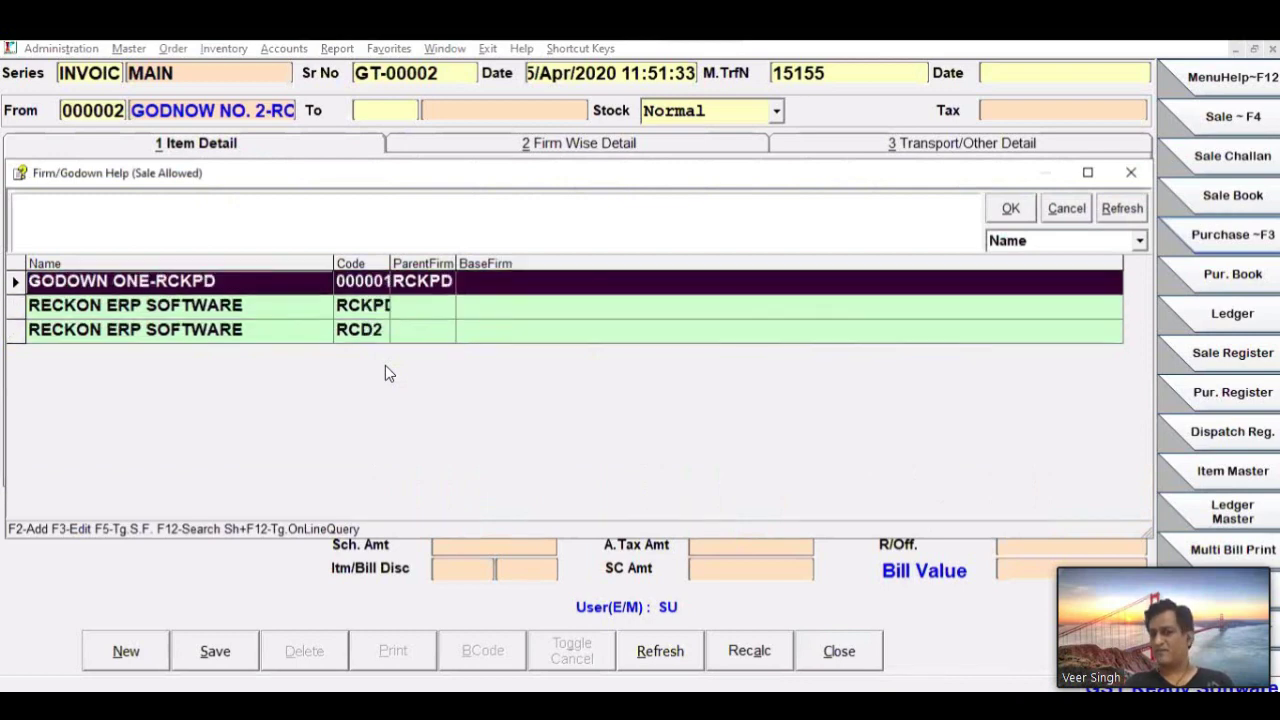
key(Return)
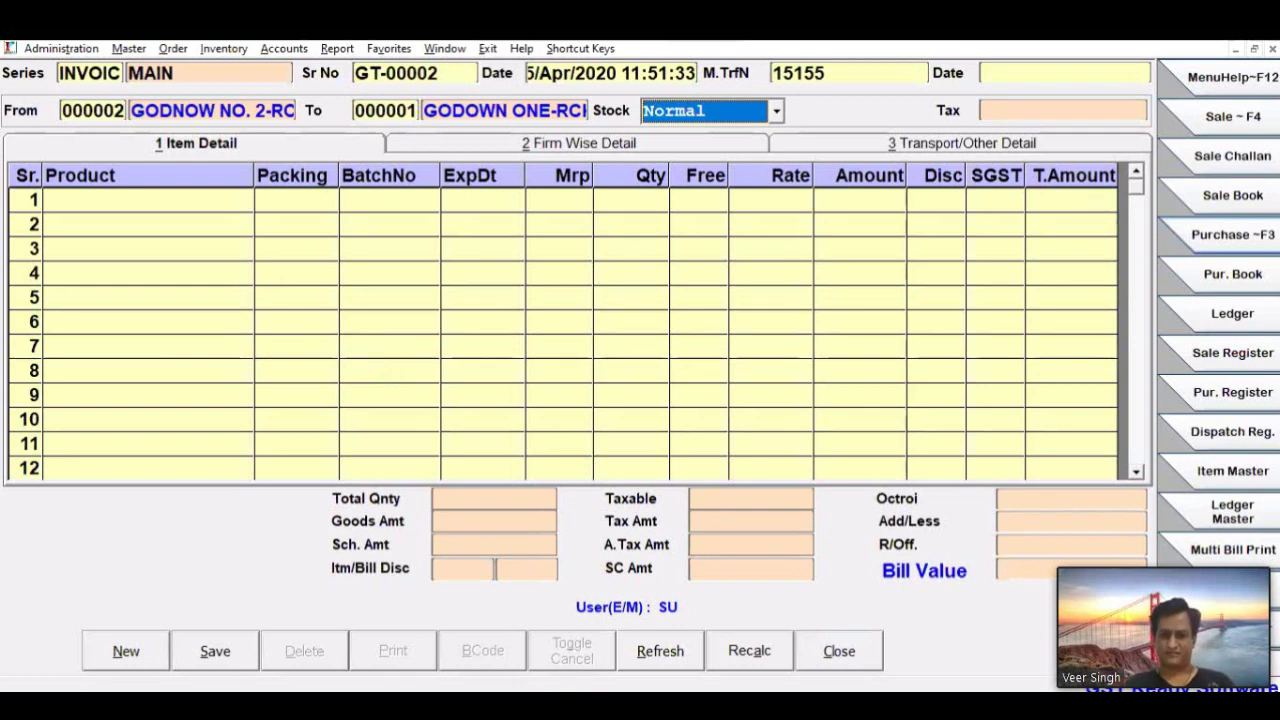
Keep the transfer's stock type as Normal, accept the Local tax type, and proceed to the first item line
click(775, 112)
click(775, 113)
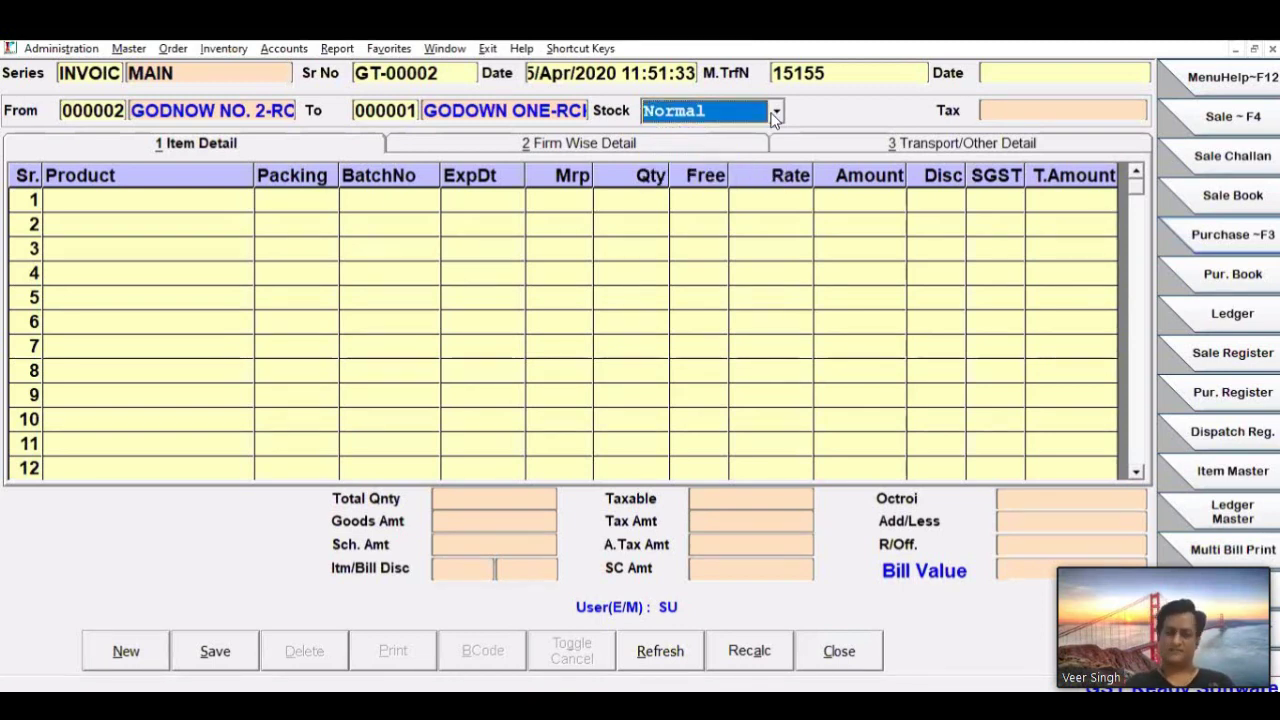
key(Return)
key(Return)
key(Return)
key(Return)
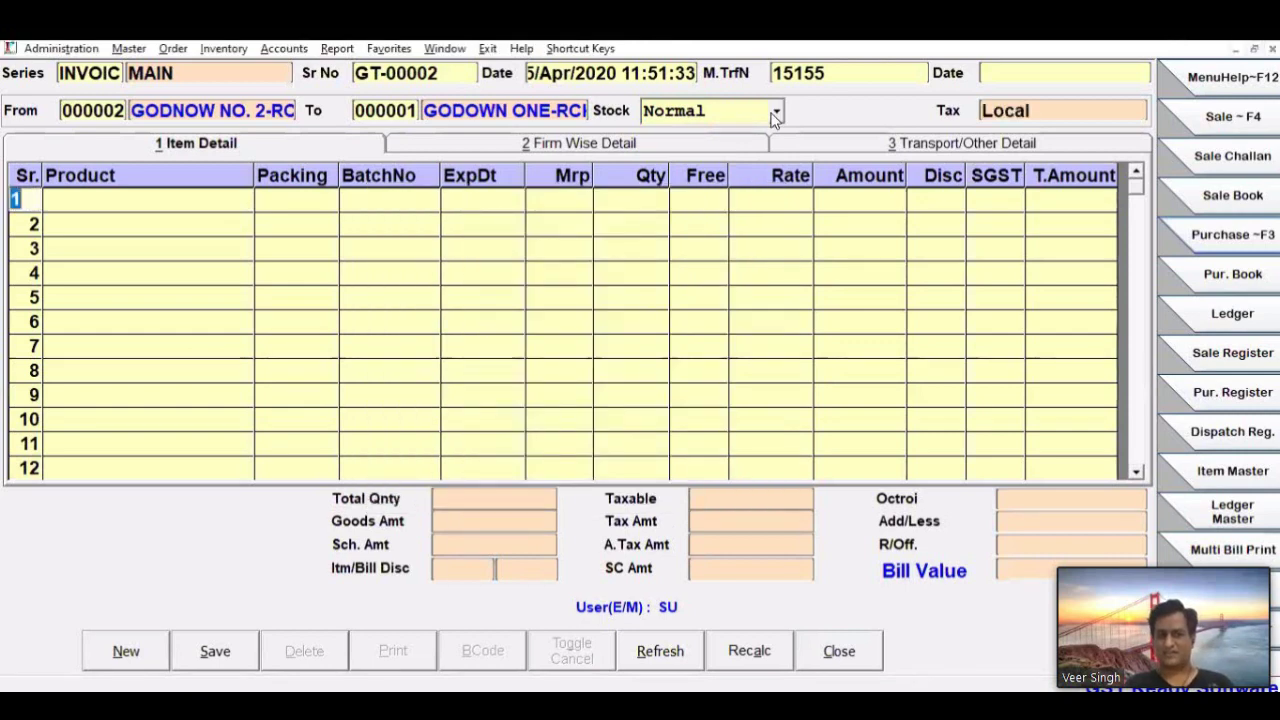
Add HAJMOLA SACH-JAR, batch G2, to the transfer's first item line with quantity 200, keeping the proposed rate and no discount
key(Return)
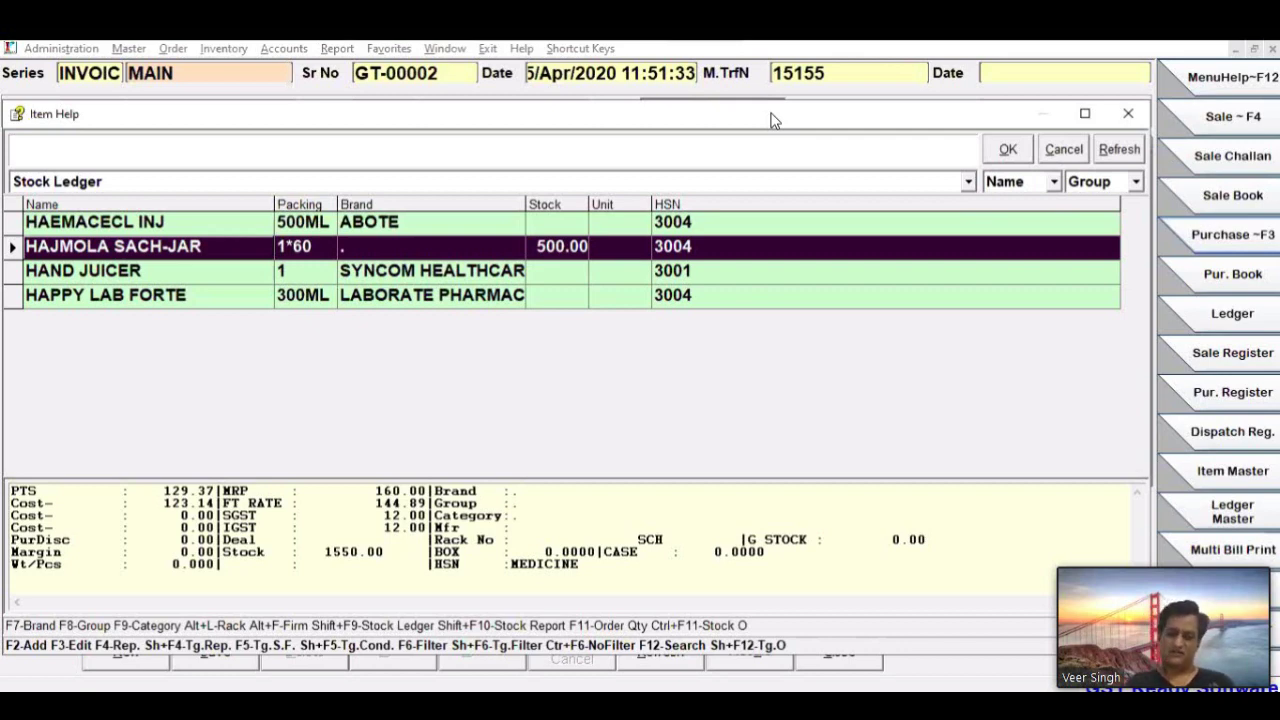
key(Return)
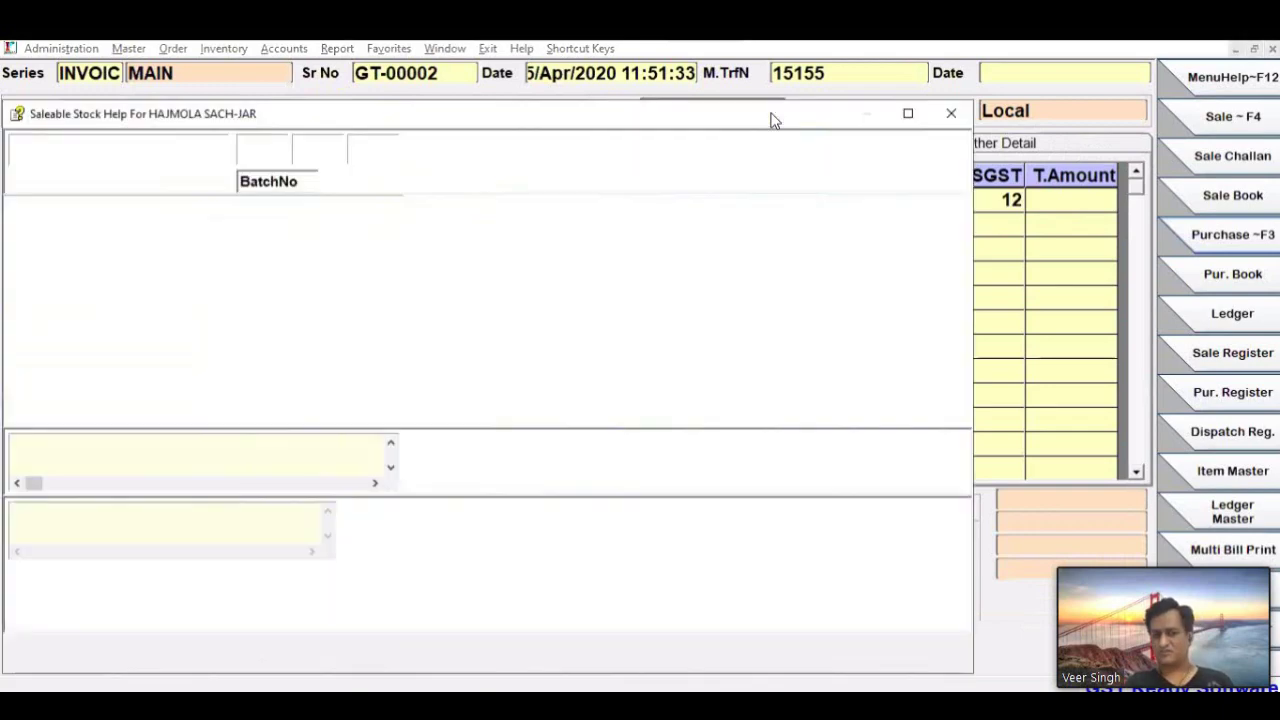
key(Return)
text(200)
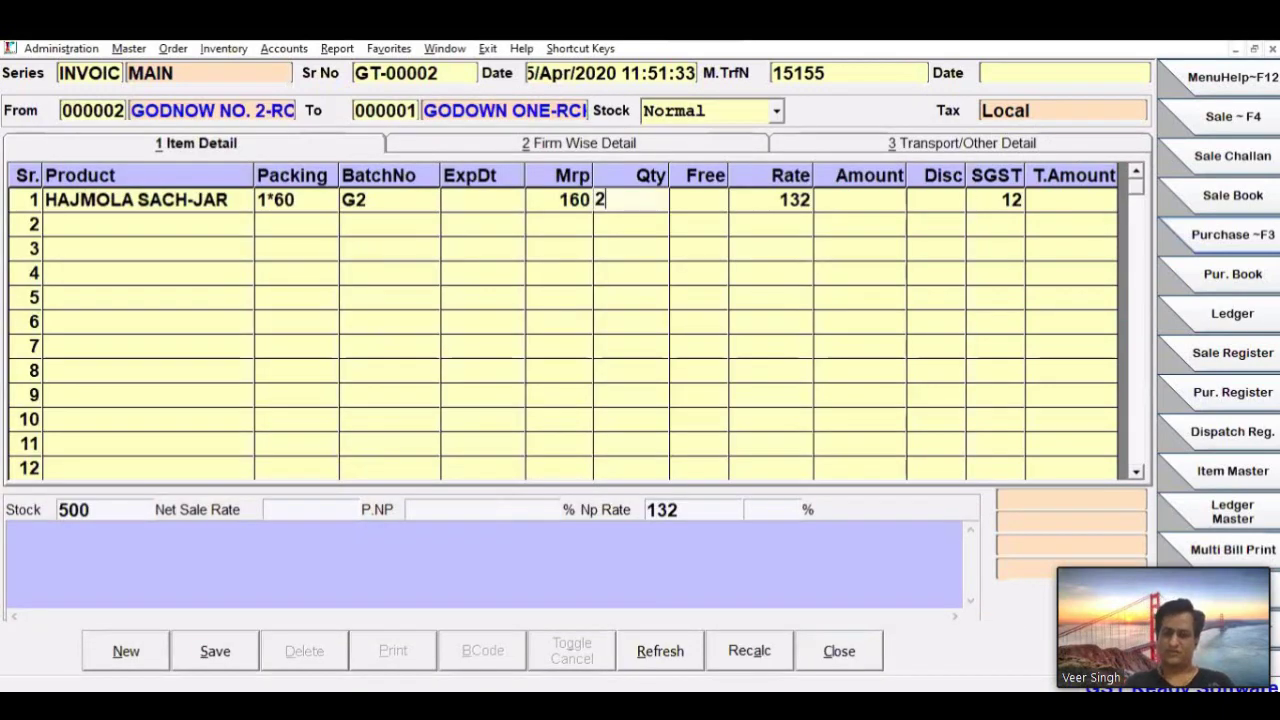
key(Return)
key(Return)
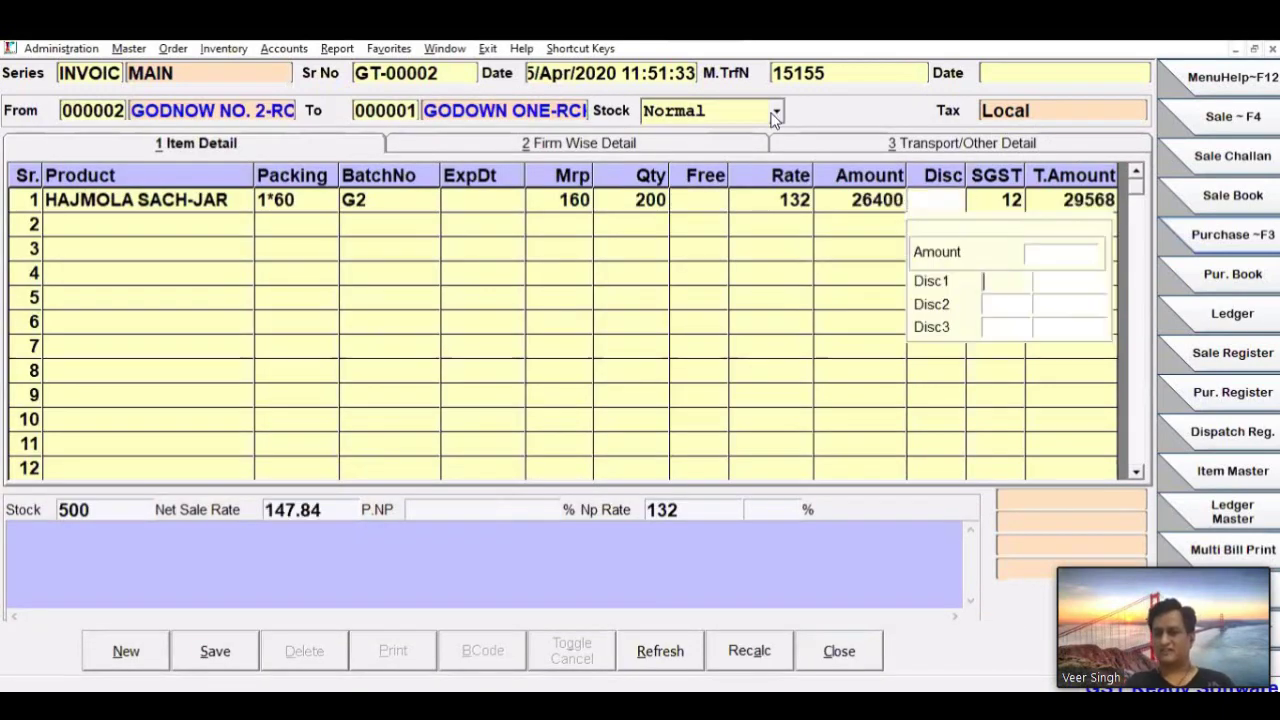
key(Return)
Save the godown transfer and close the transfer form
key(alt+s)
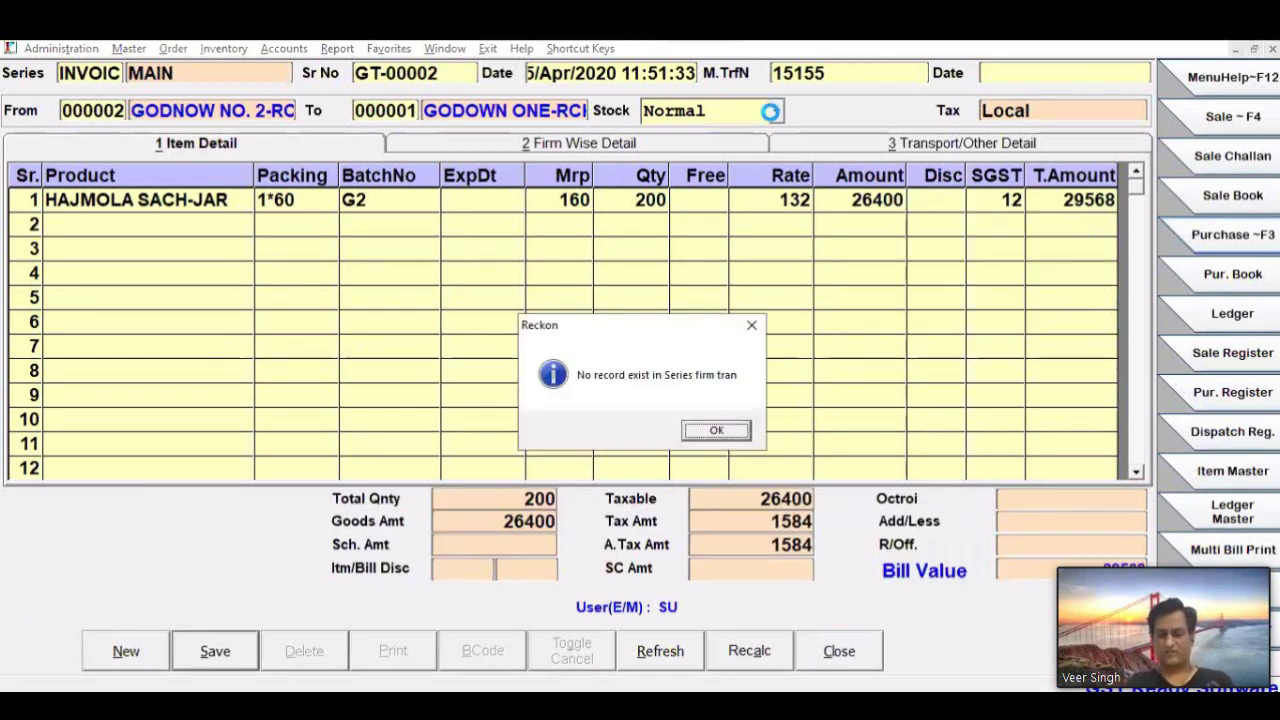
key(Return)
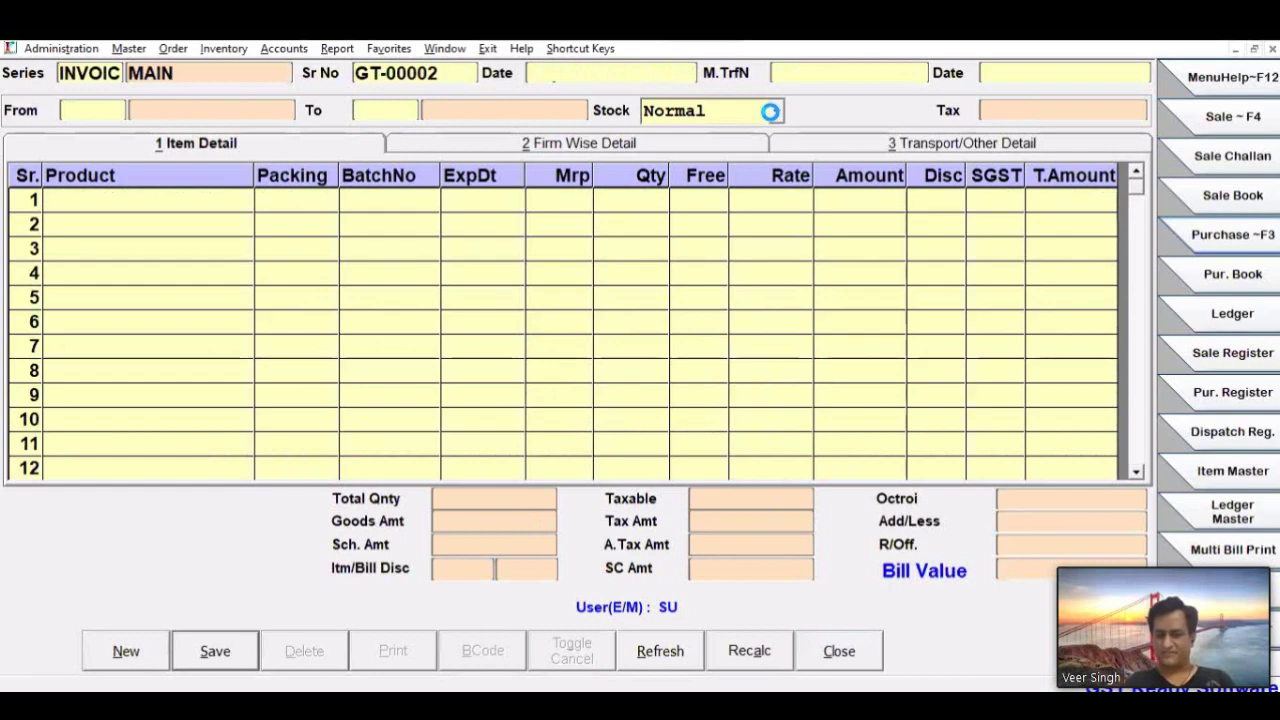
key(alt+c)
key(Return)
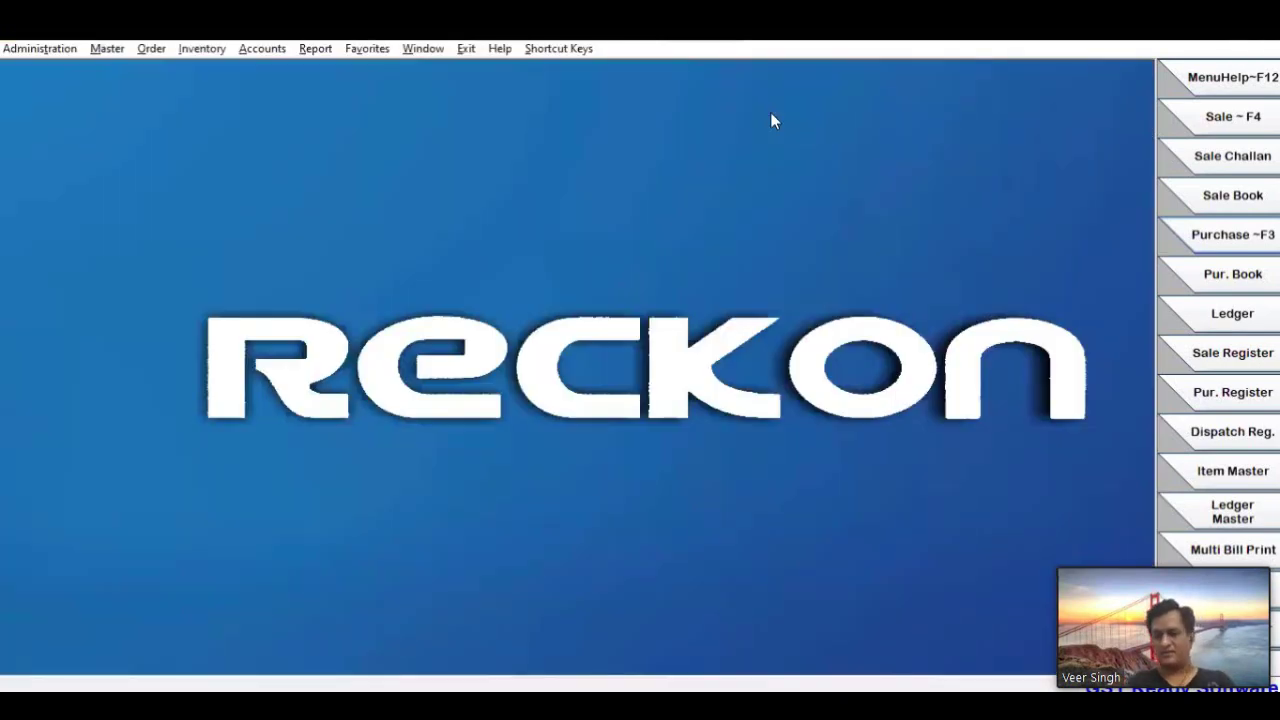
Look up the batch stock of HAJMOLA SACH-JAR and widen the firm and name columns to compare each godown's stock
key(ctrl+i)
text(HAJ)
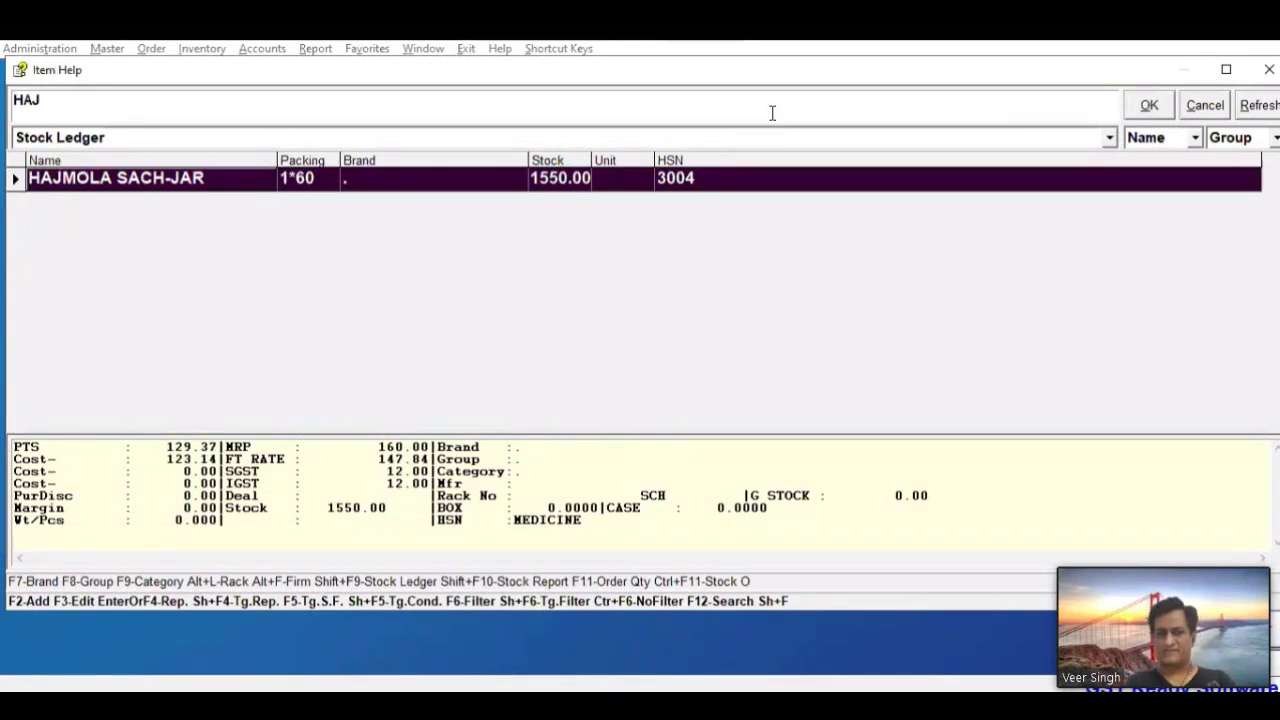
key(Return)
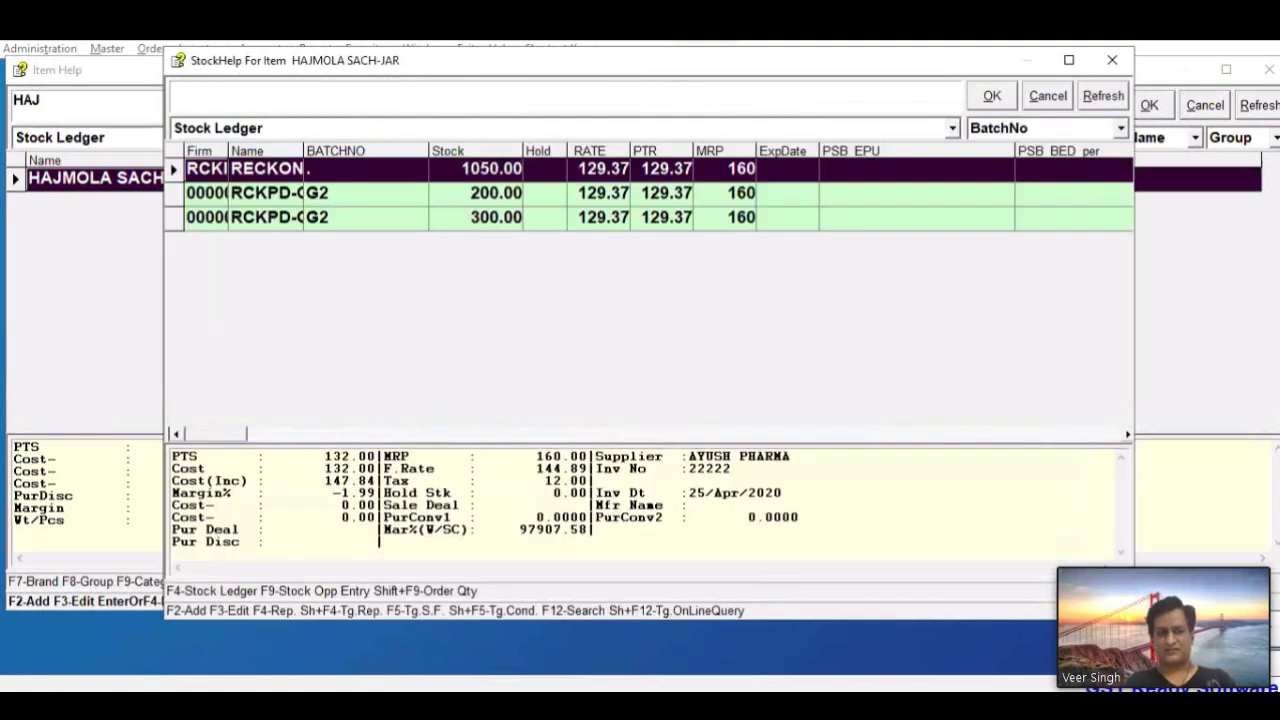
drag(305, 150, 461, 150)
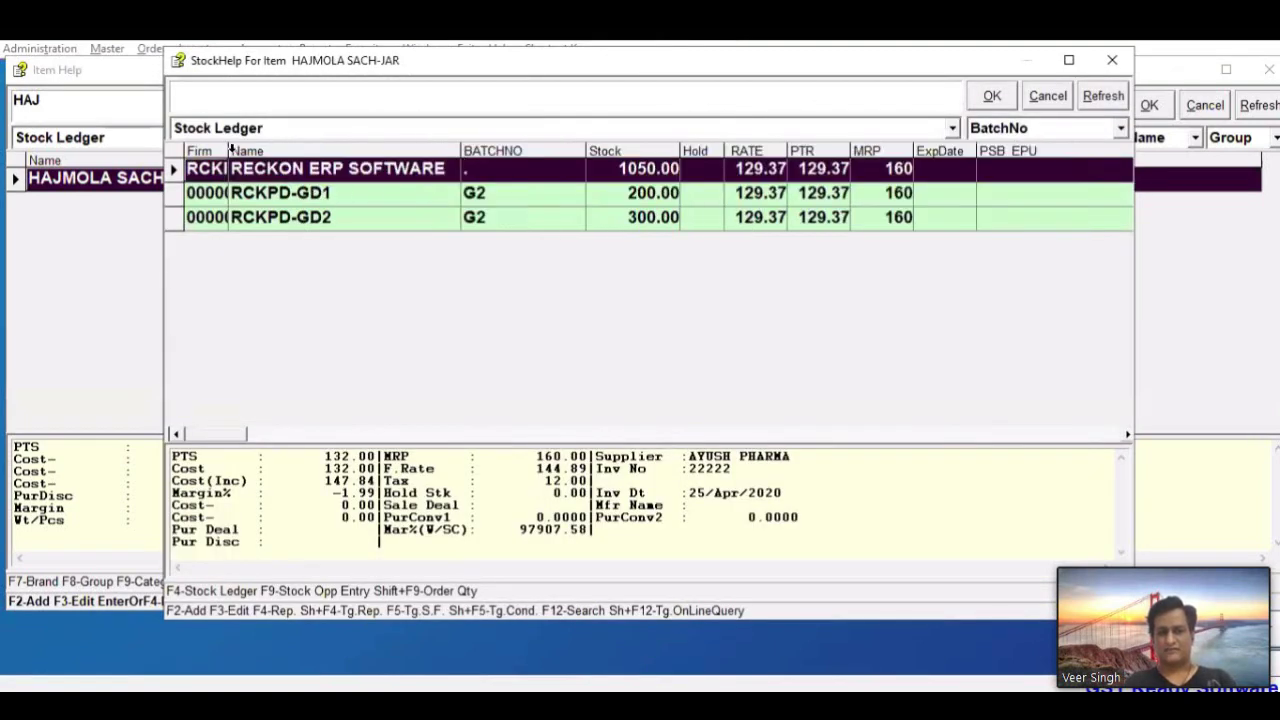
drag(230, 150, 346, 150)
click(753, 173)
click(697, 191)
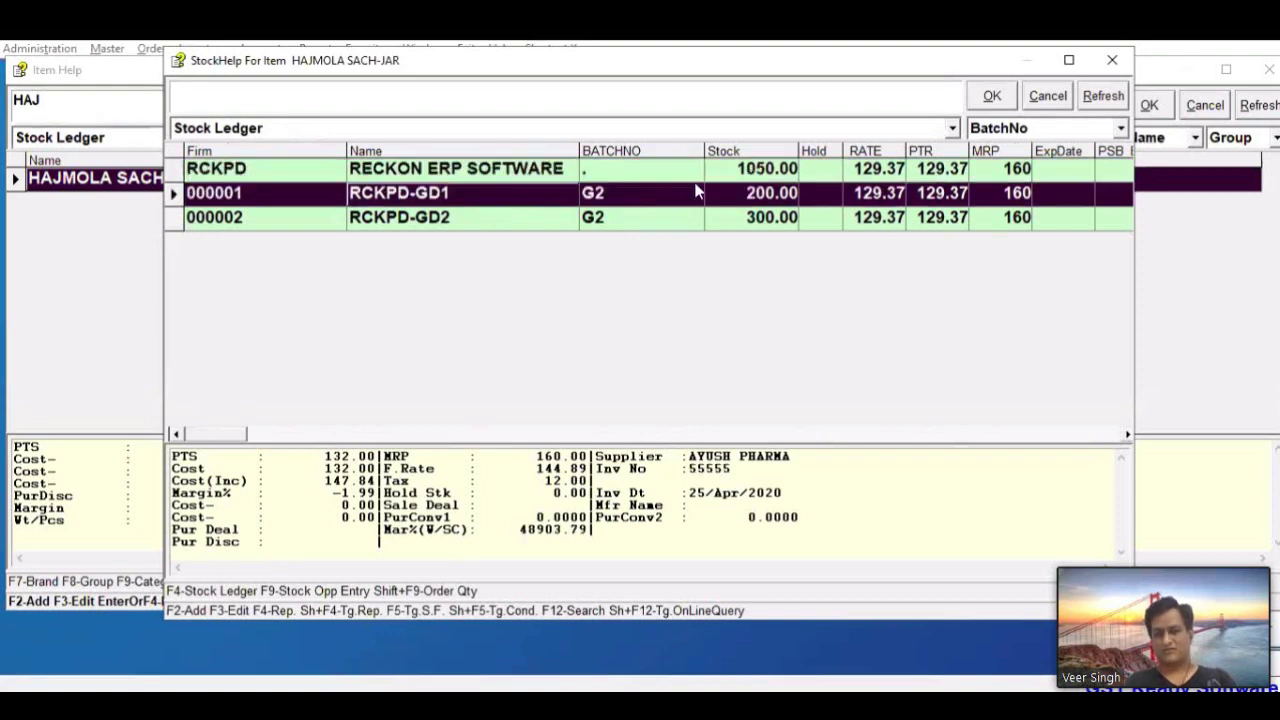
click(735, 221)
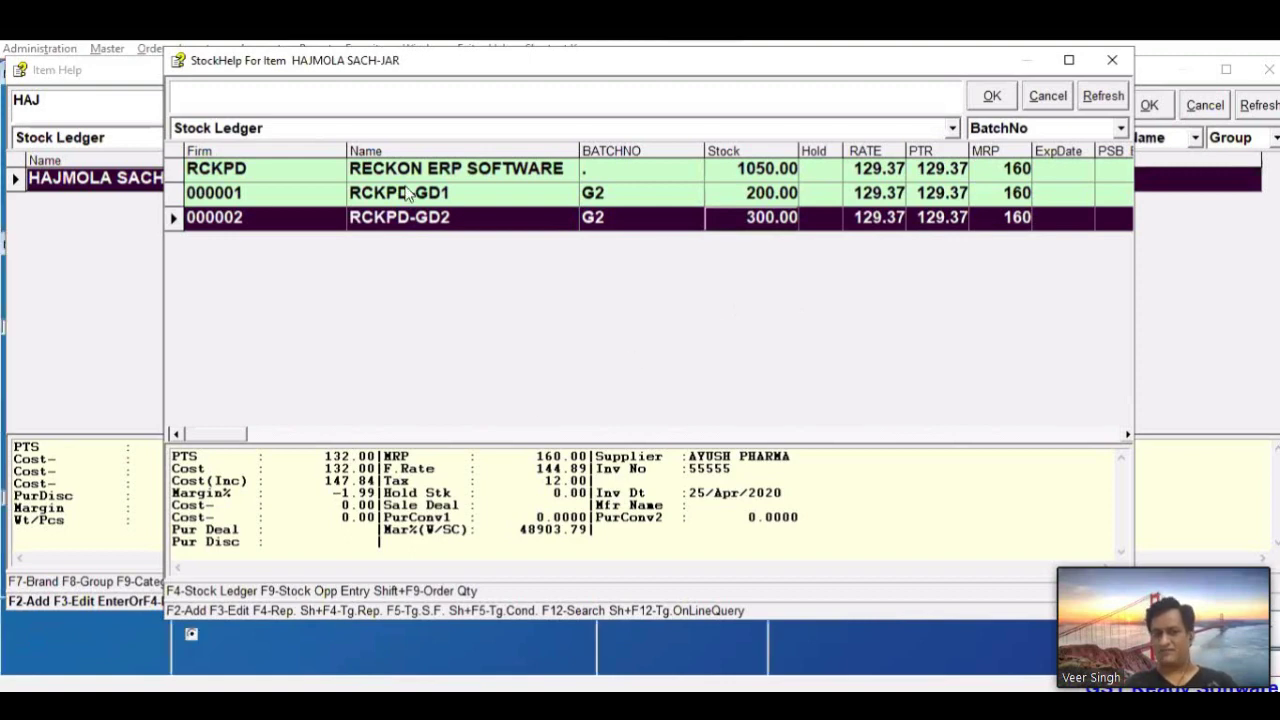
Generate the stock ledger for HAJMOLA SACH-JAR, batch G2, and examine the receipts and issues of GODNOW NO. 2-RCKPD
key(Return)
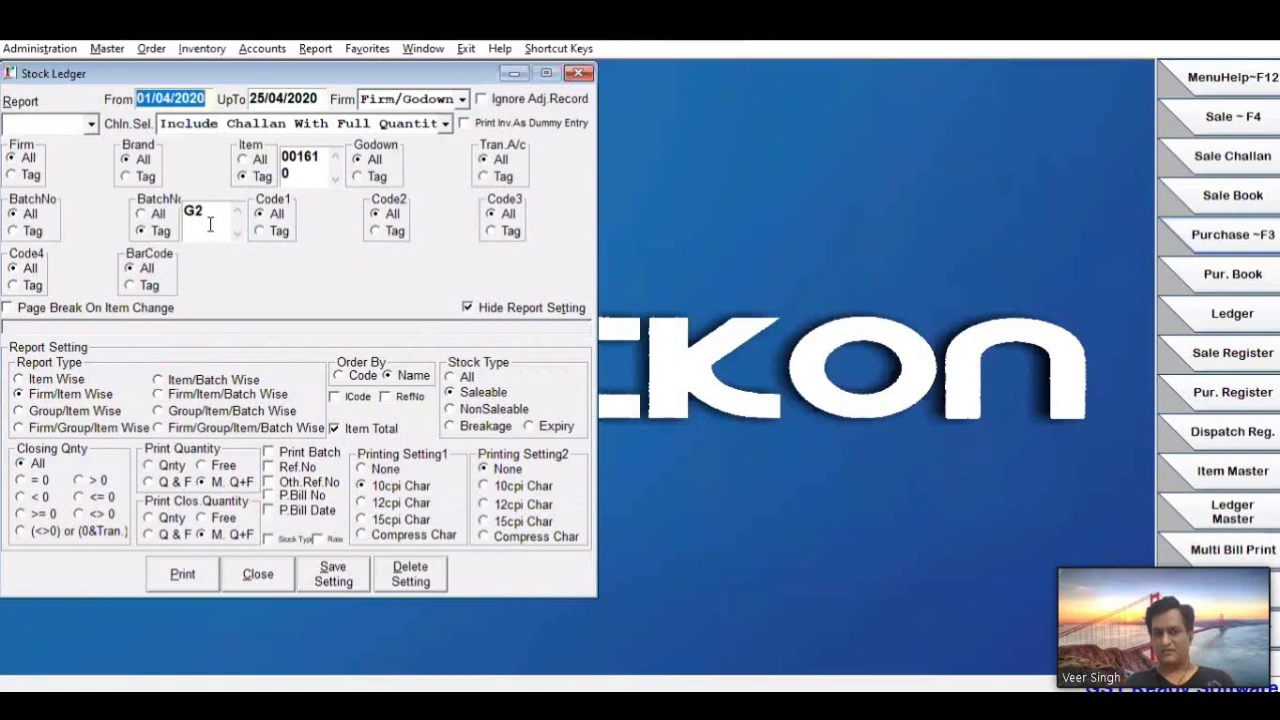
click(182, 572)
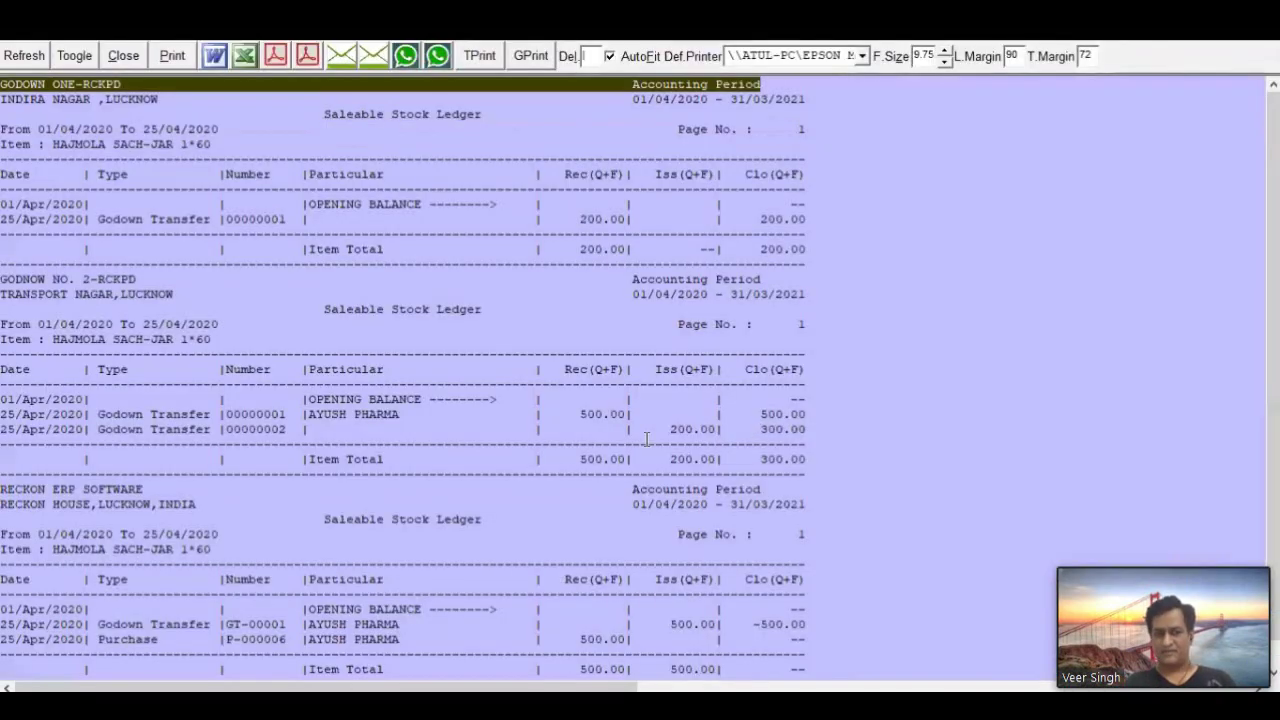
scroll(646, 439, down, 1)
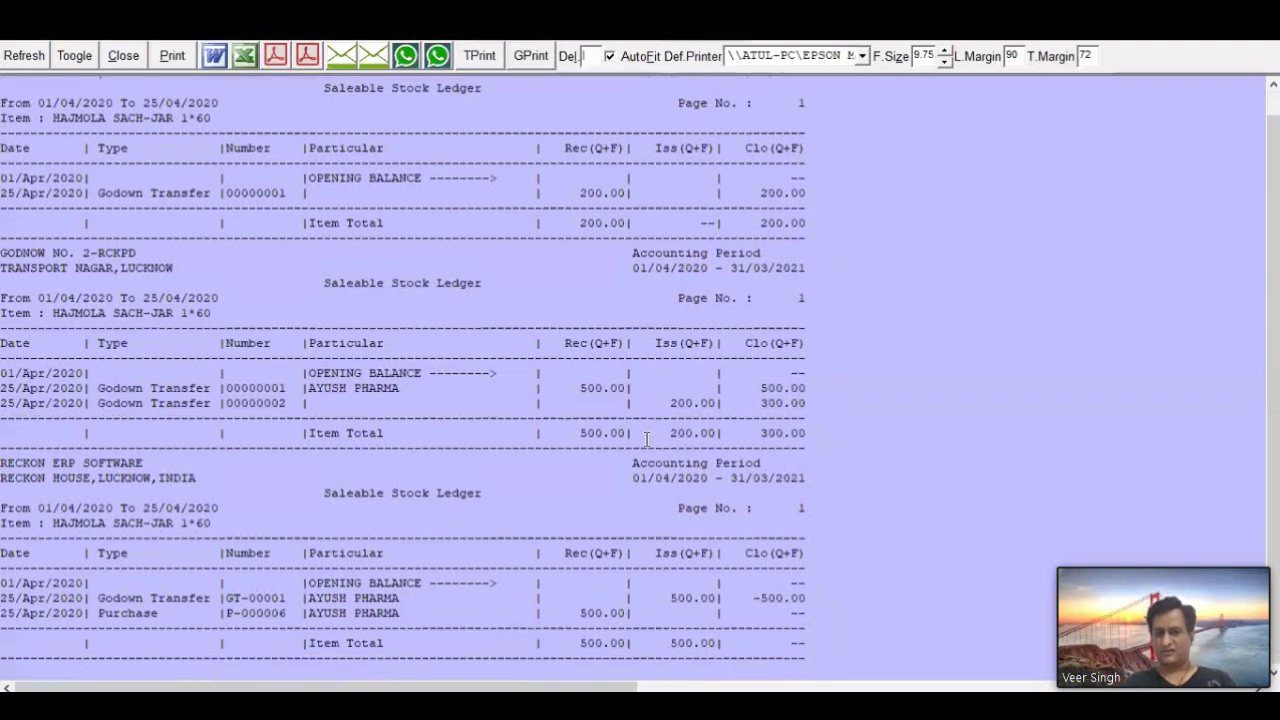
drag(574, 389, 614, 389)
drag(636, 402, 848, 408)
click(828, 417)
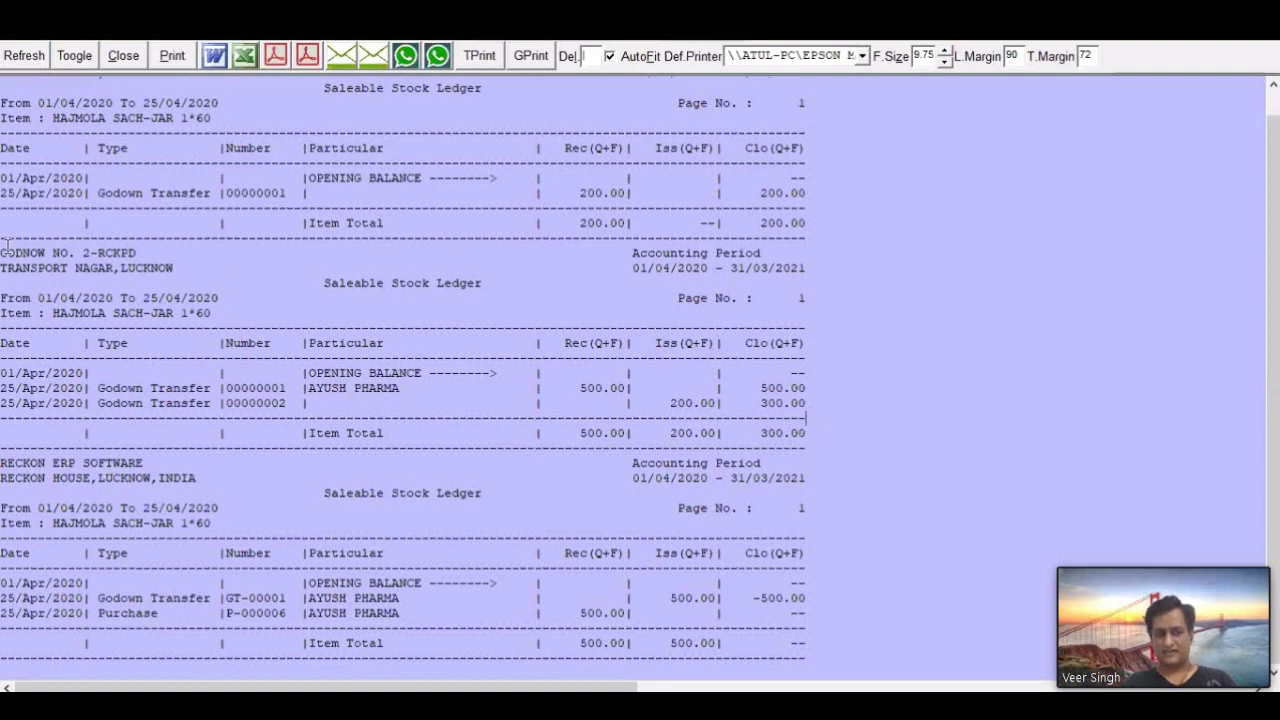
Compare the GODNOW NO. 2-RCKPD and GODOWN ONE-RCKPD sections of the stock ledger, and close the report
drag(22, 252, 154, 260)
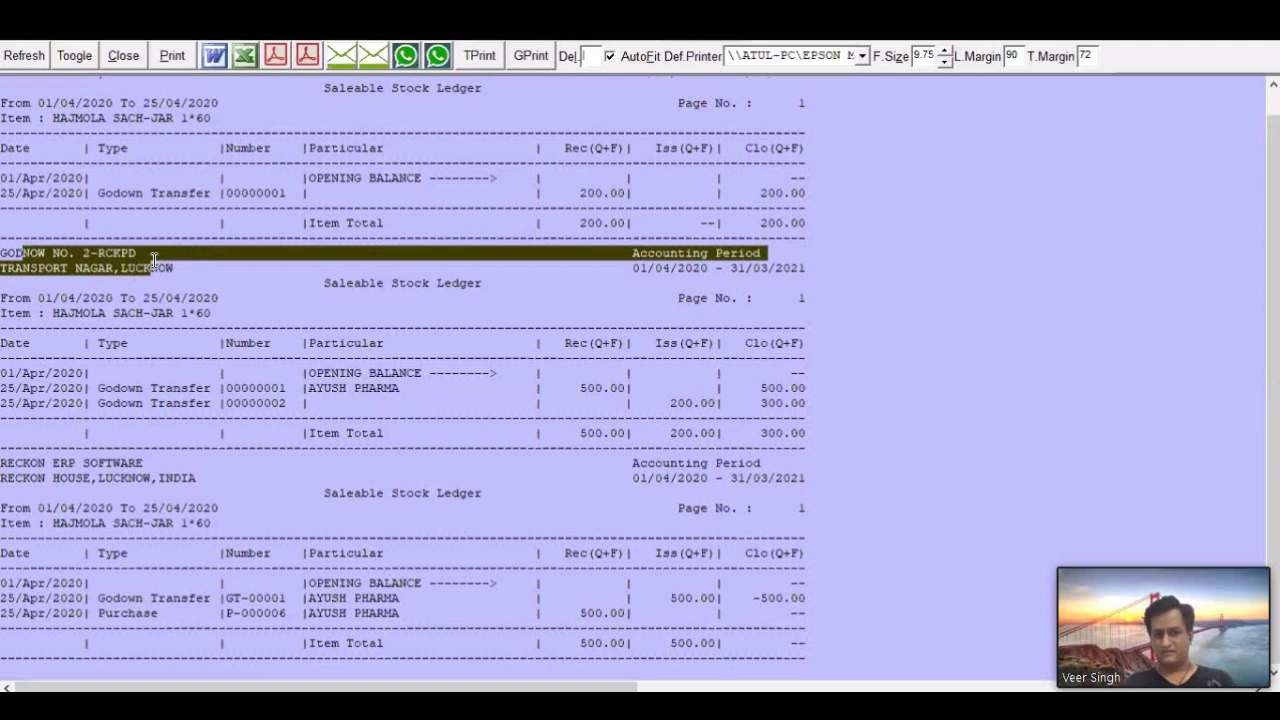
scroll(165, 145, up, 1)
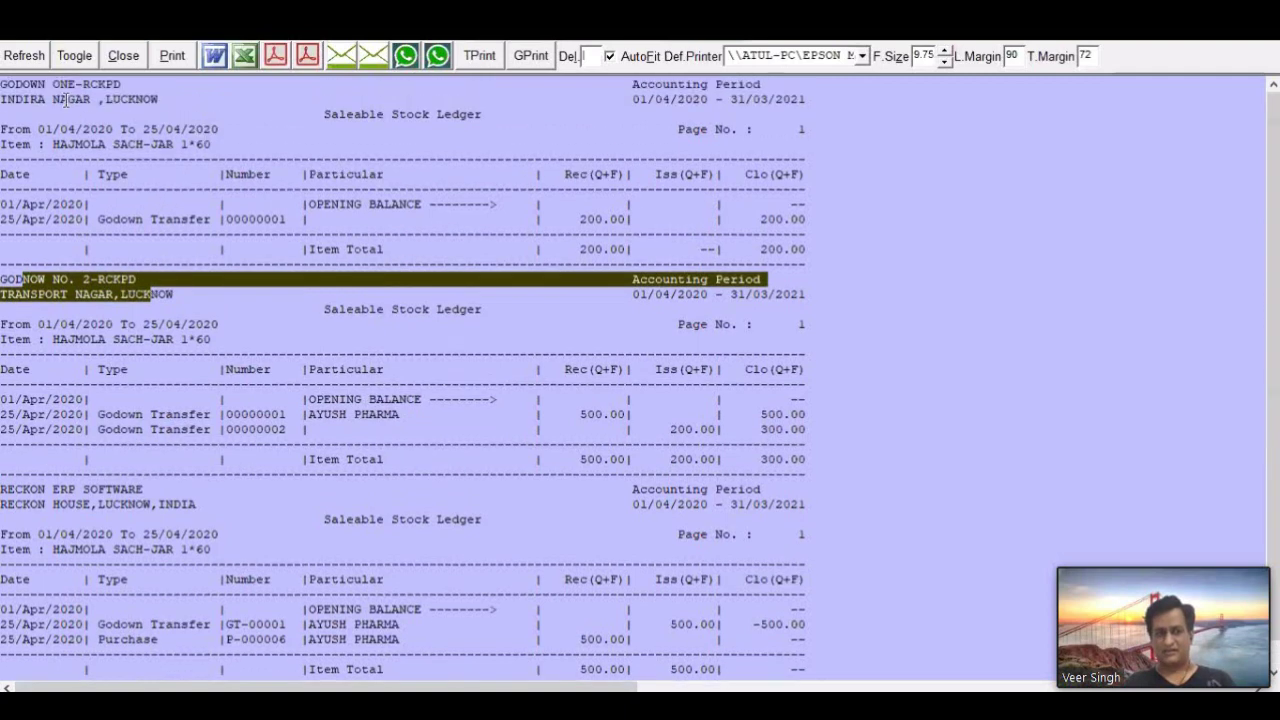
drag(88, 88, 125, 89)
drag(130, 234, 594, 222)
drag(764, 230, 815, 240)
key(Escape)
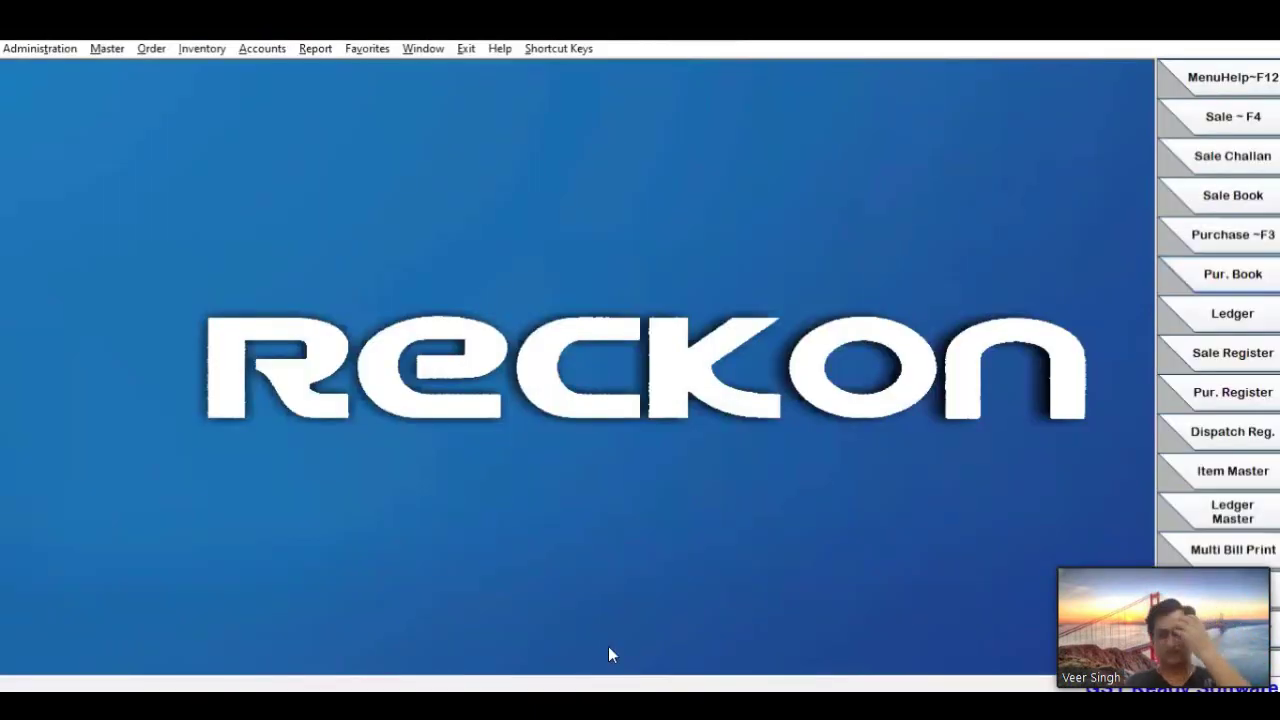
Open a new sale invoice in series MAIN
click(1233, 117)
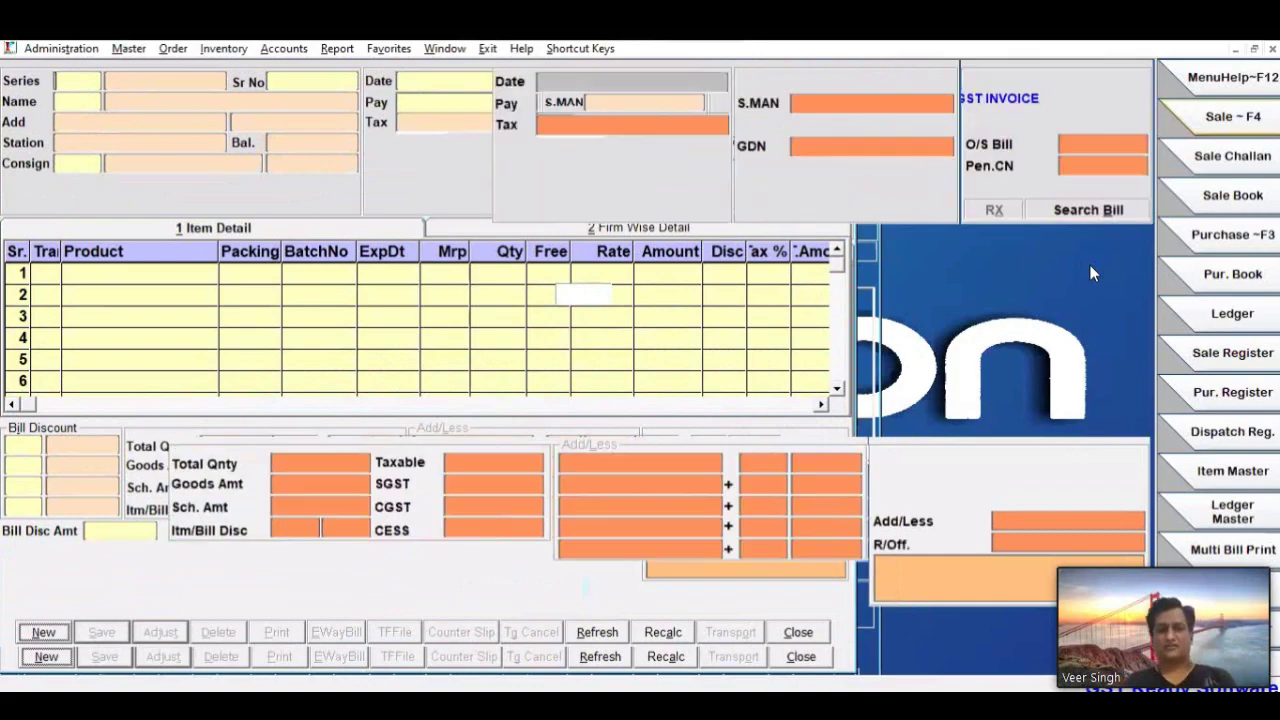
key(Return)
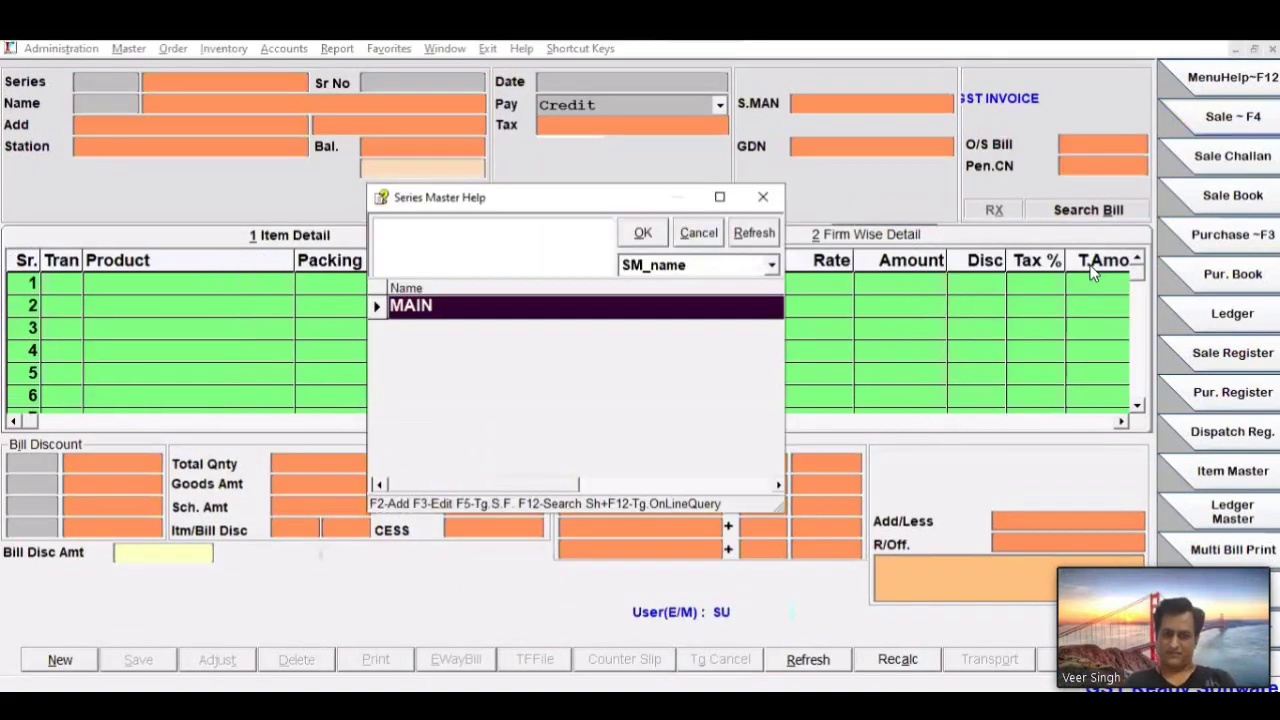
key(Return)
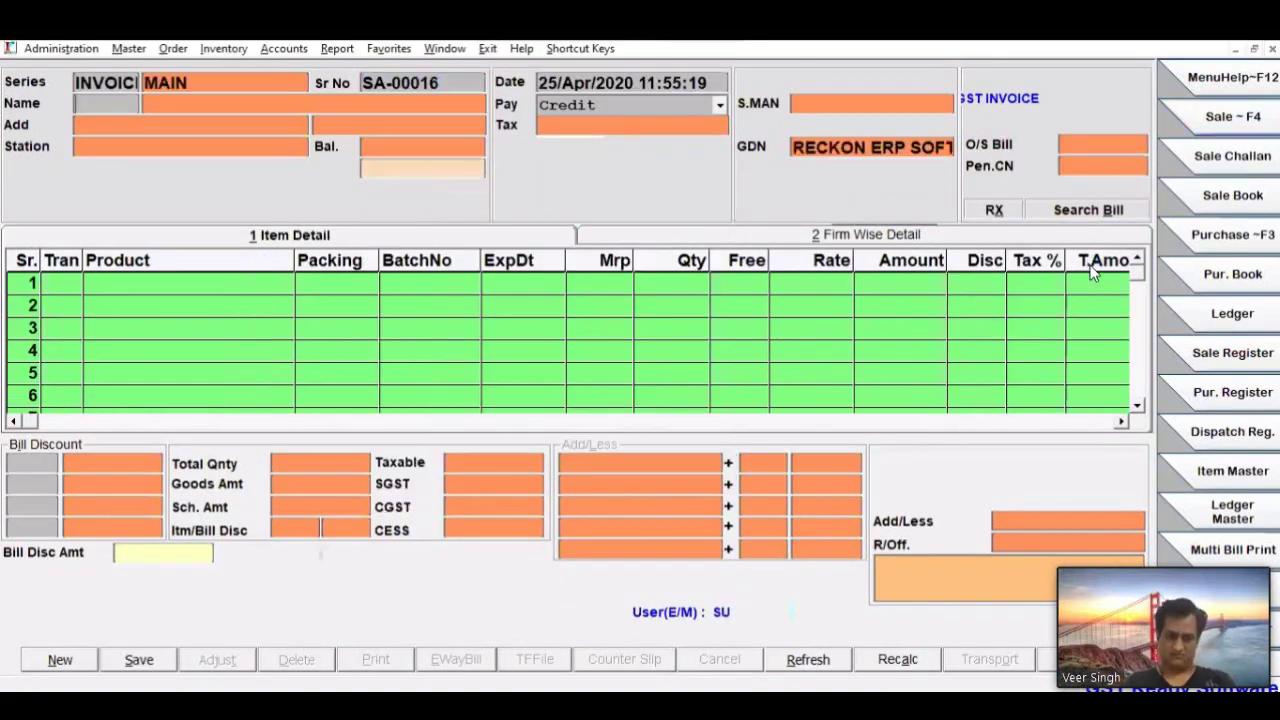
Set the sale's customer to RAM MEDICINE, accepting the Credit payment and SGST tax type and leaving the salesman blank
key(Return)
key(Down)
key(Down)
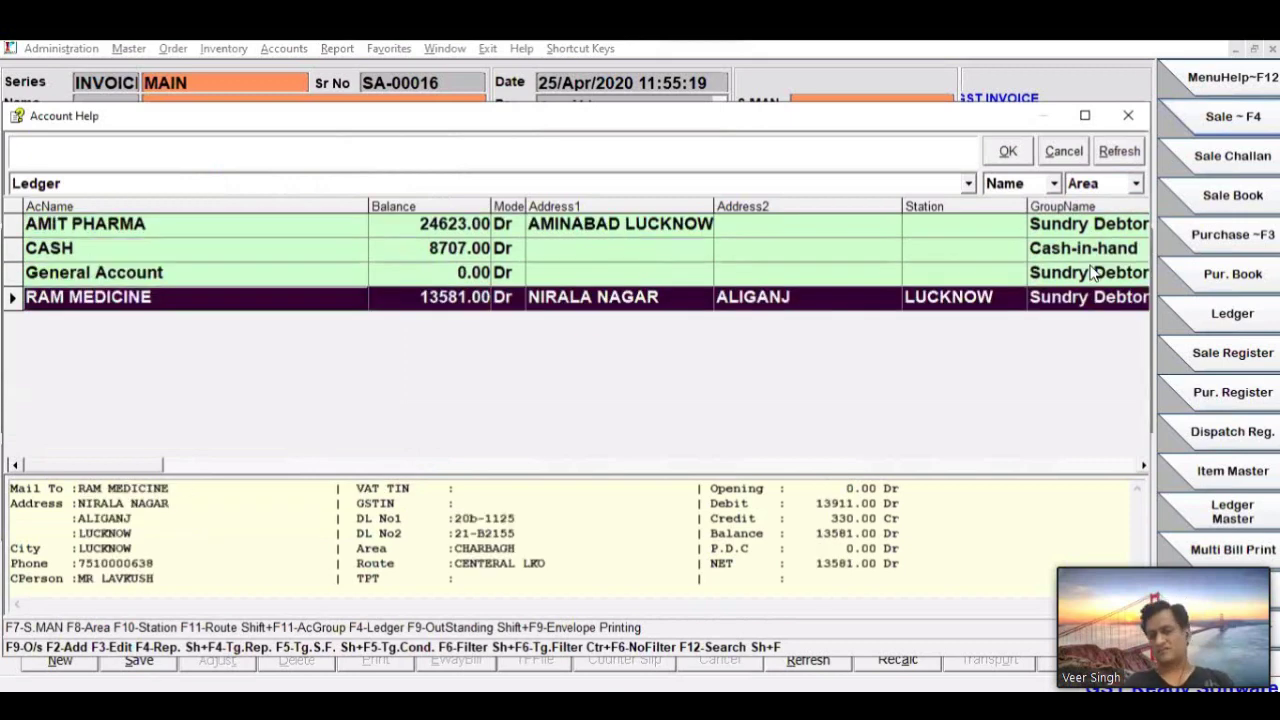
key(Return)
key(Return)
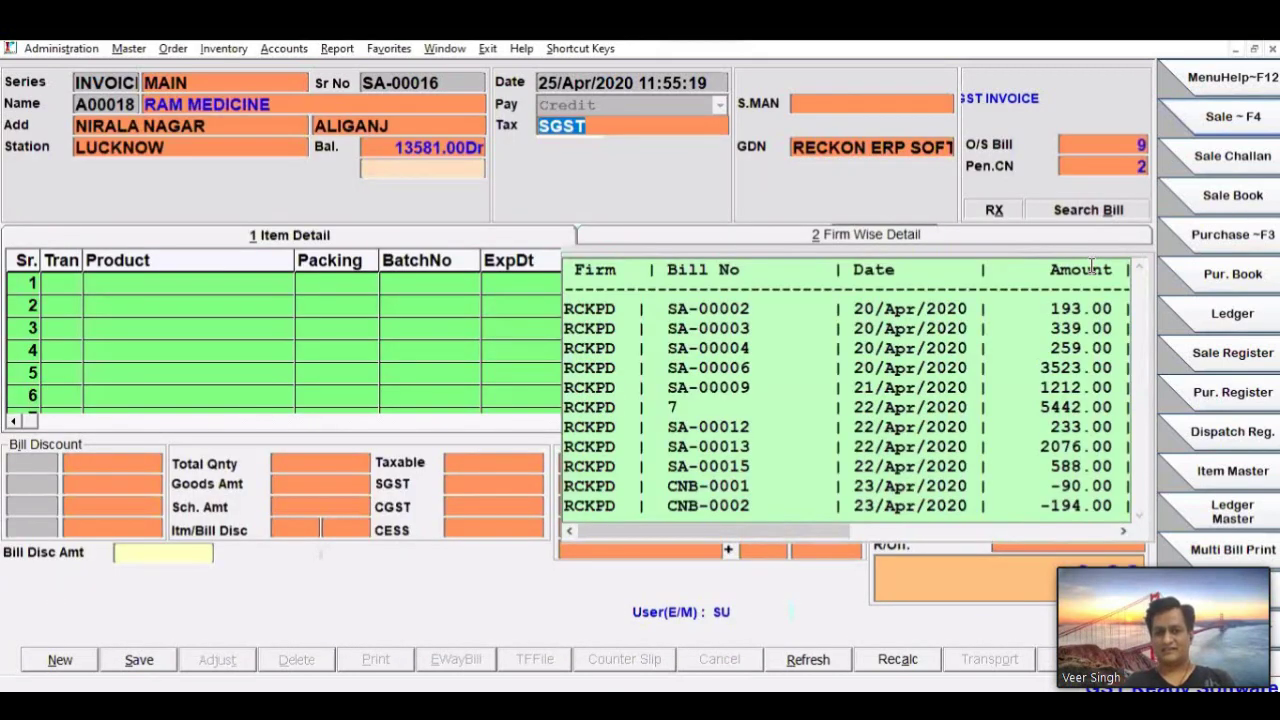
key(Return)
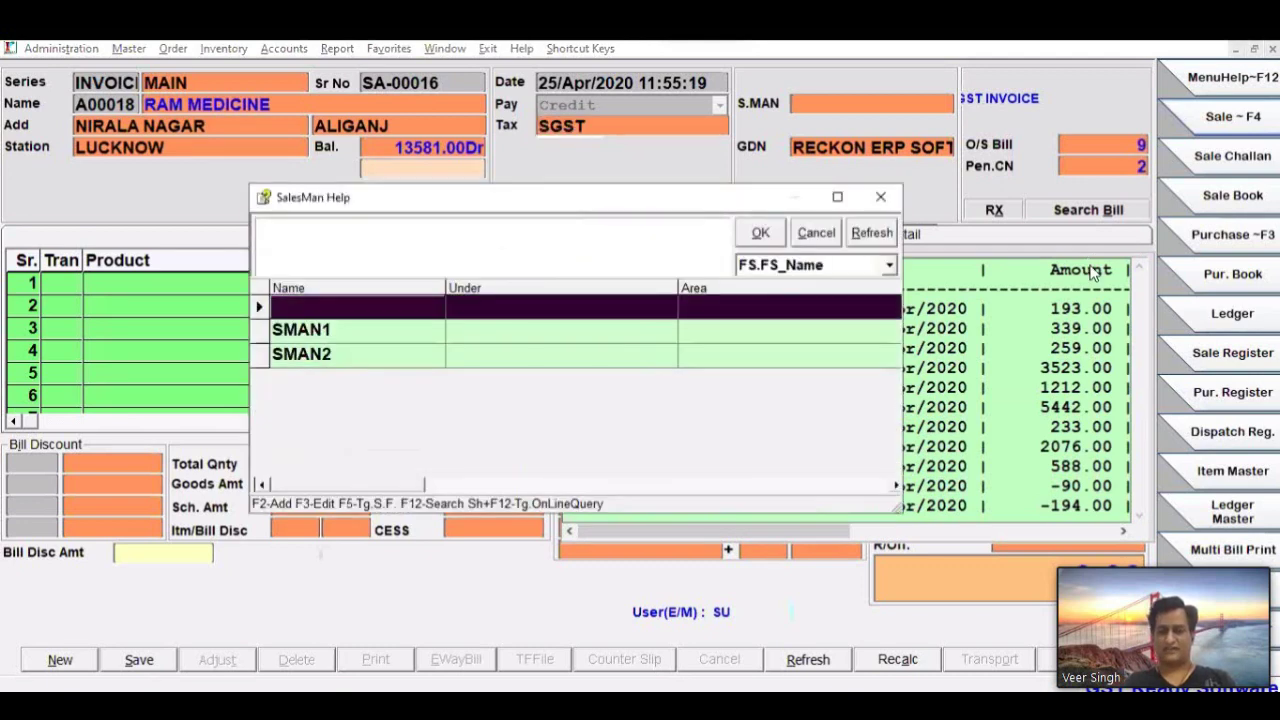
key(Return)
key(Return)
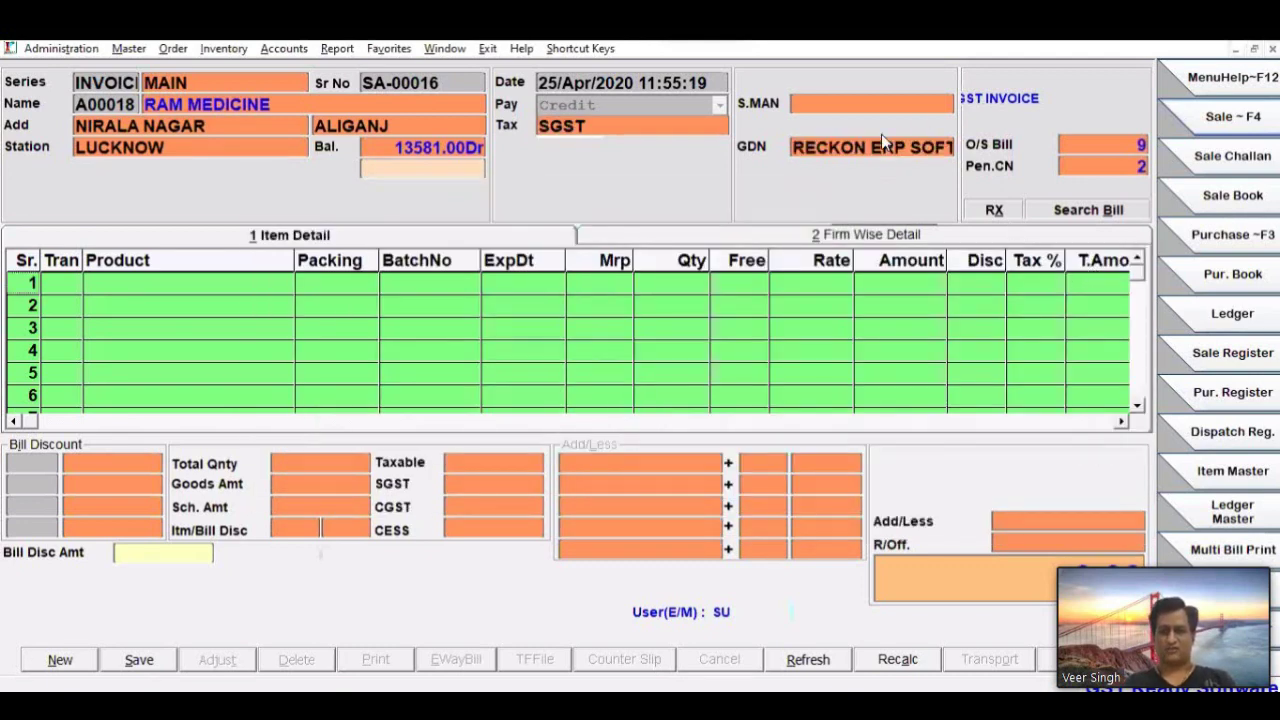
Review the godown choices for the sale and select the main firm RECKON ERP SOFTWARE with code RCKPD
click(849, 147)
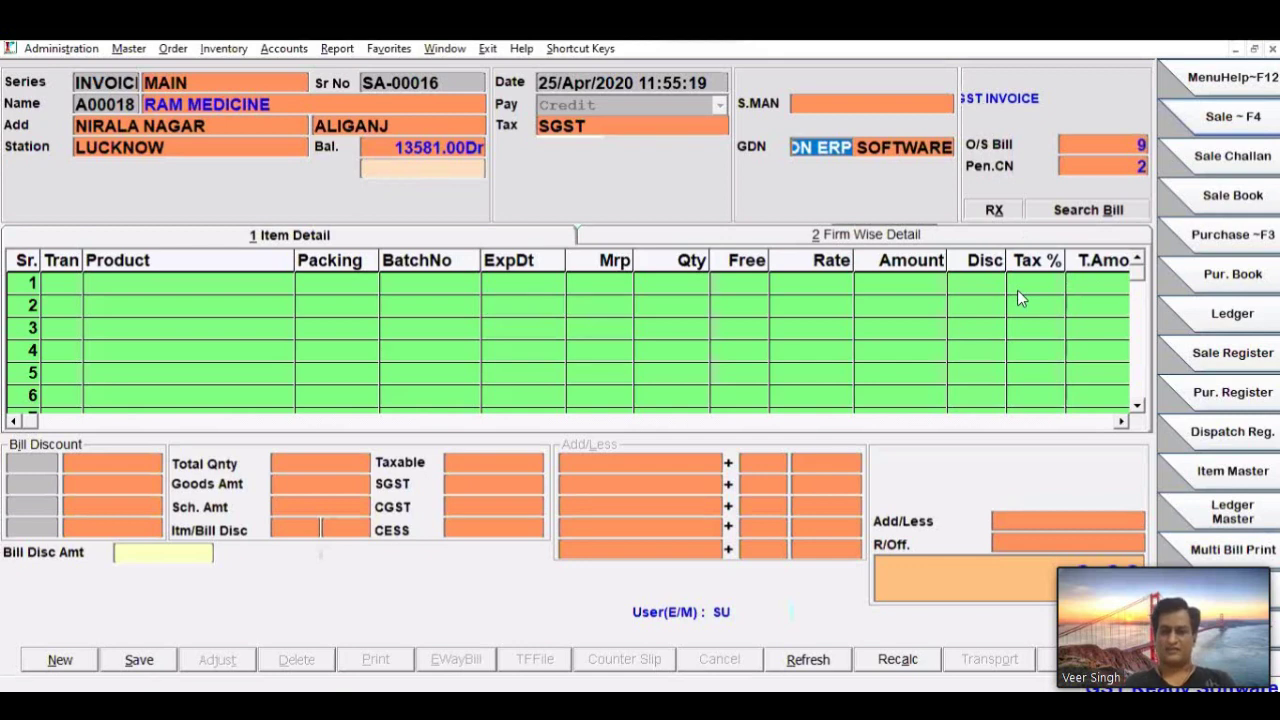
key(Return)
key(Down)
key(Down)
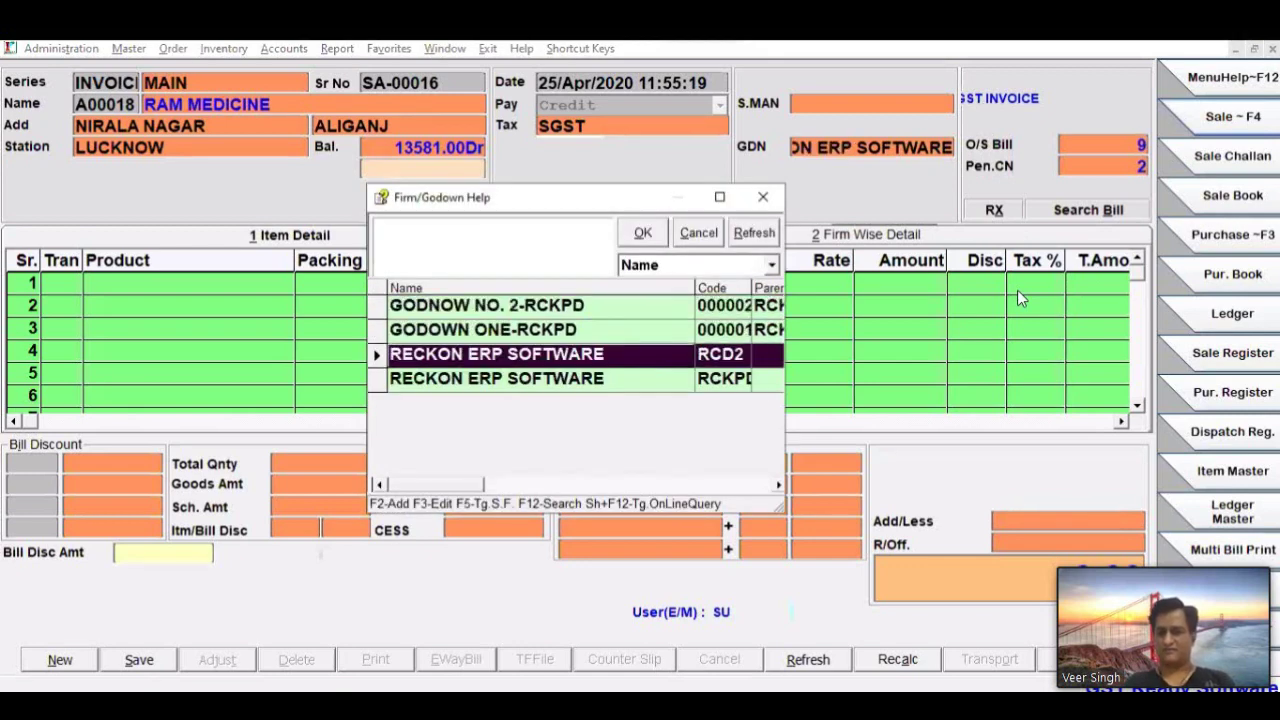
key(Down)
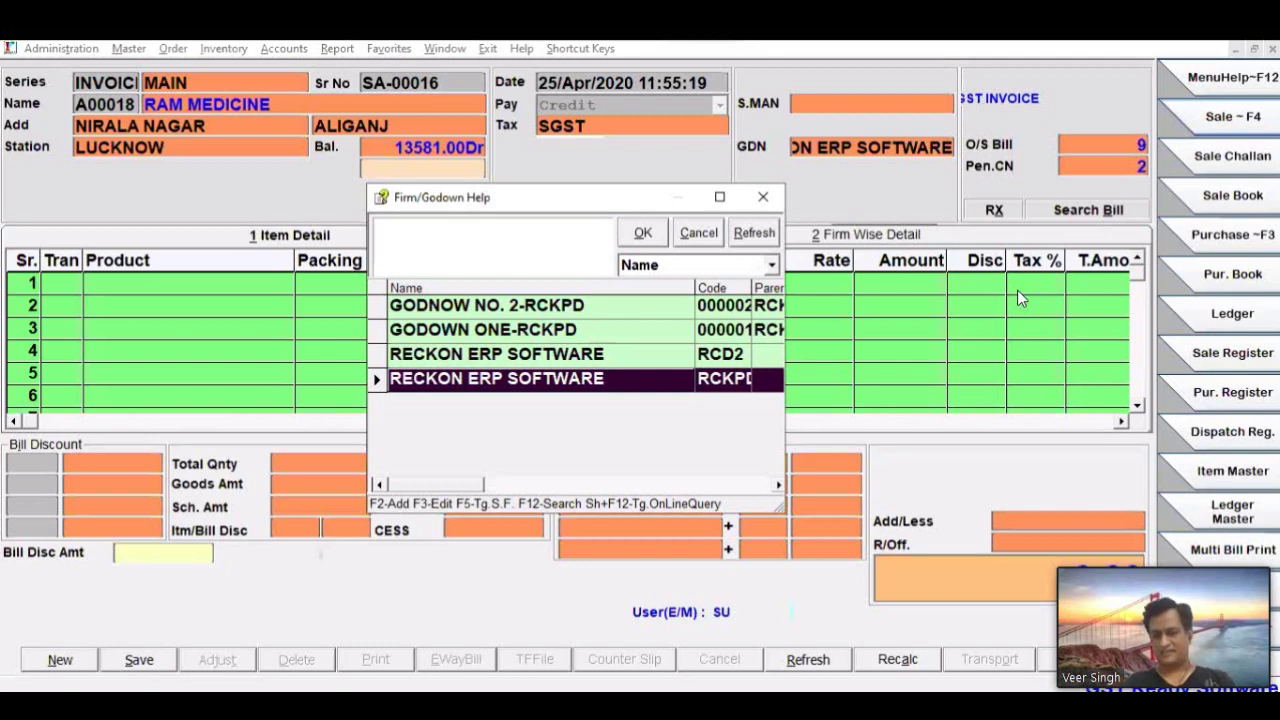
key(Return)
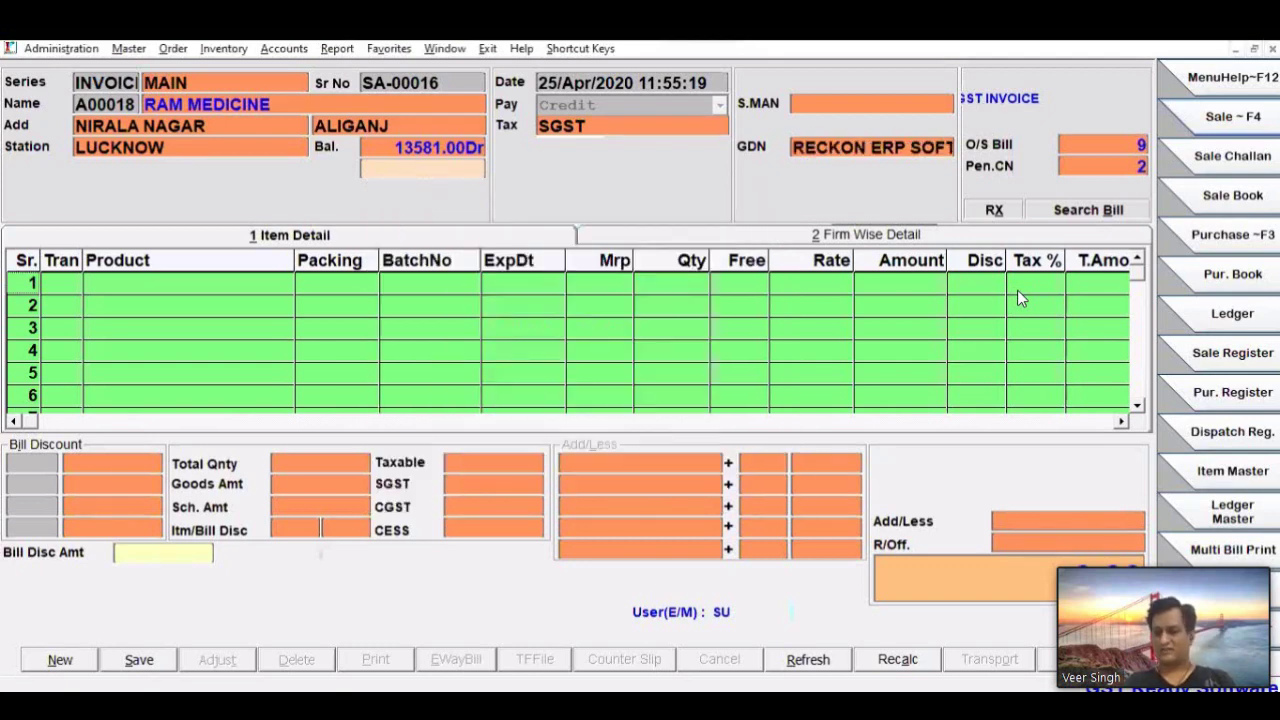
Add the product HAJMOLA SACH-JAR as the first item line of the sale invoice
key(Return)
key(Return)
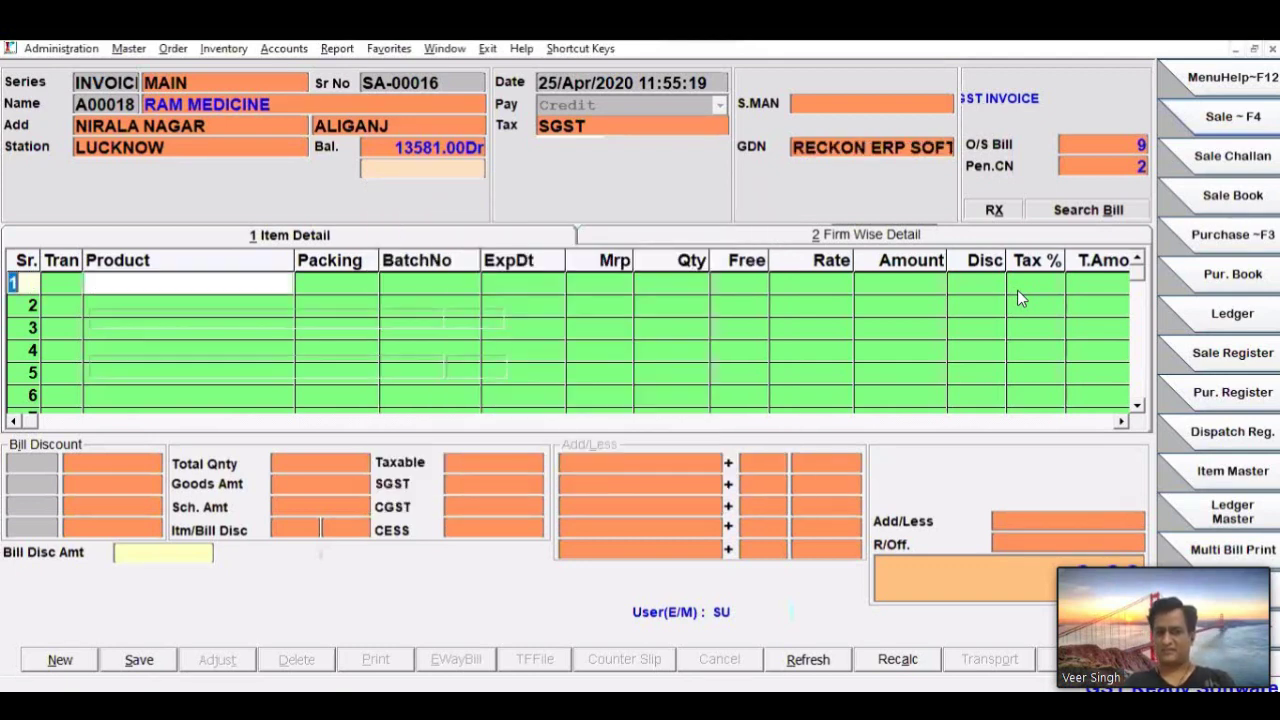
text(HA)
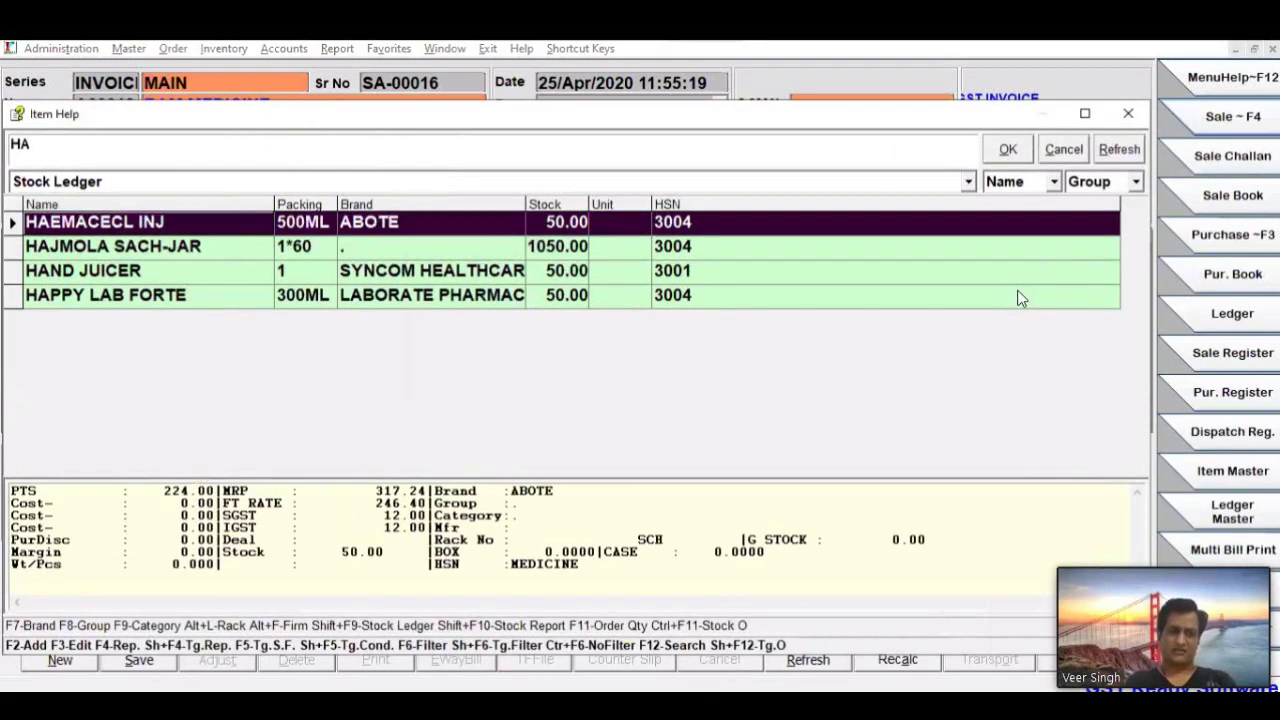
key(Down)
key(Return)
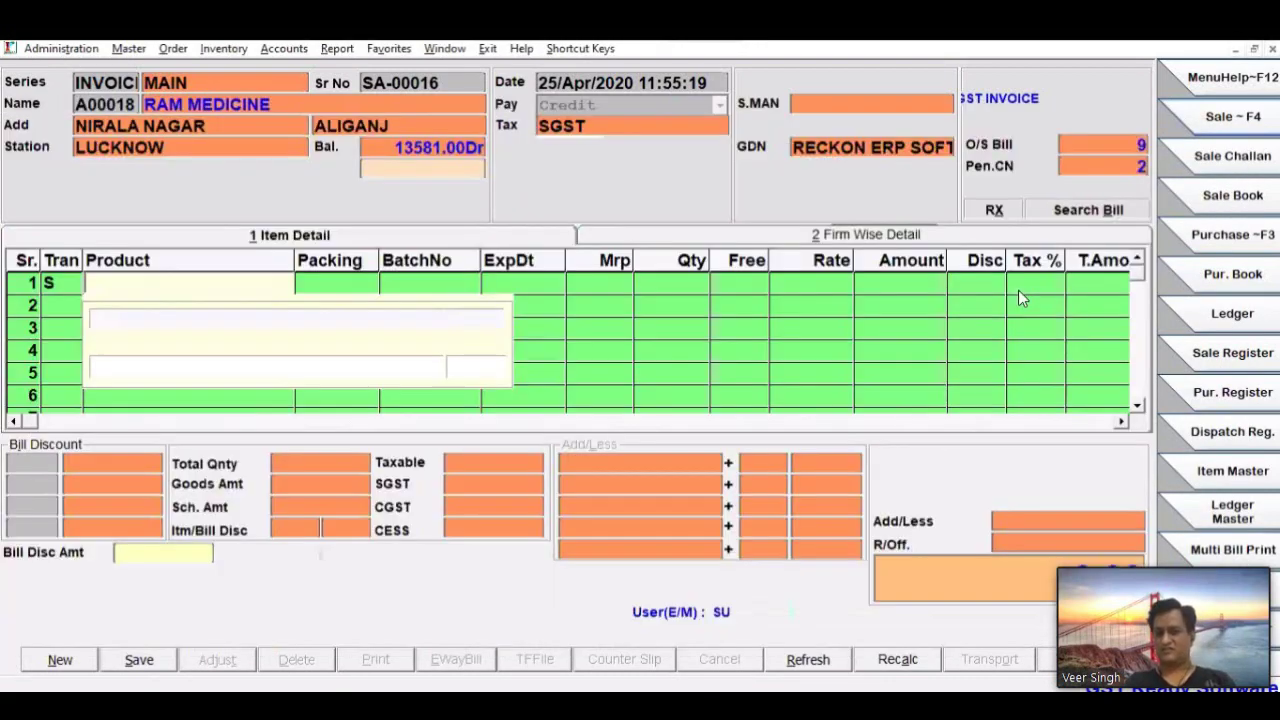
key(Return)
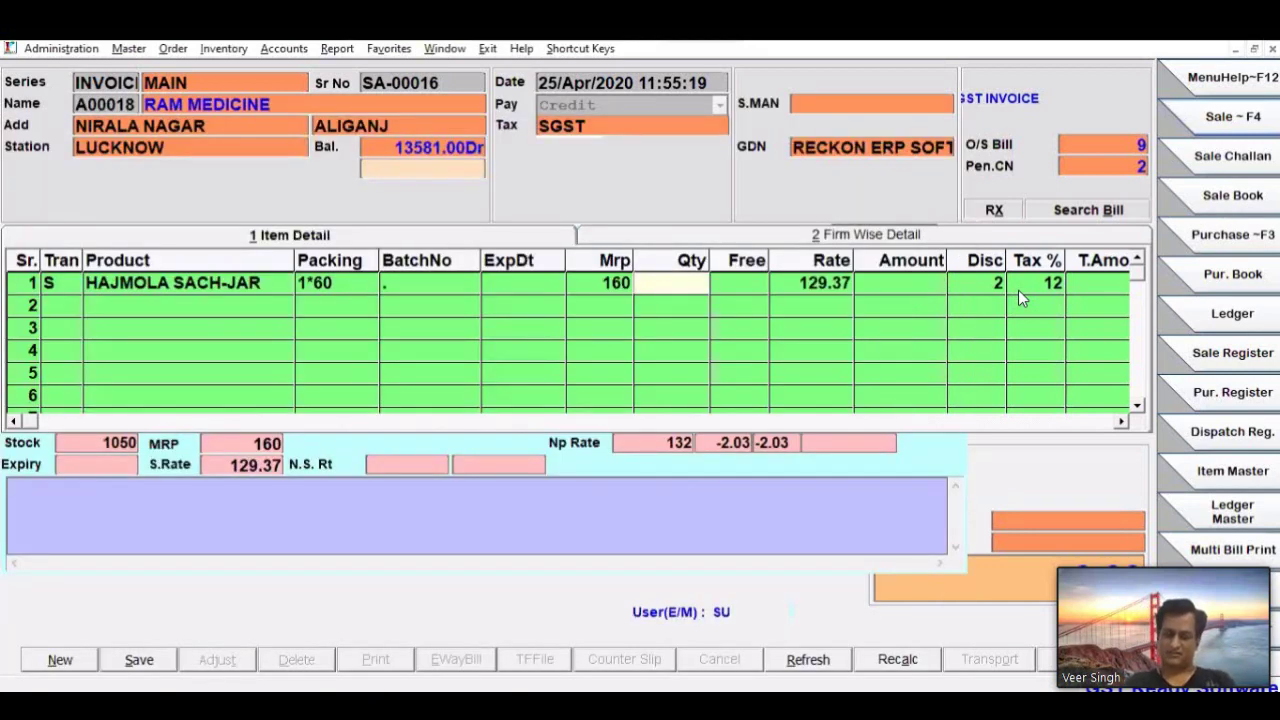
Set the HAJMOLA SACH-JAR quantity to 10, leaving the free quantity blank and accepting the offered rate and discount
text(1)
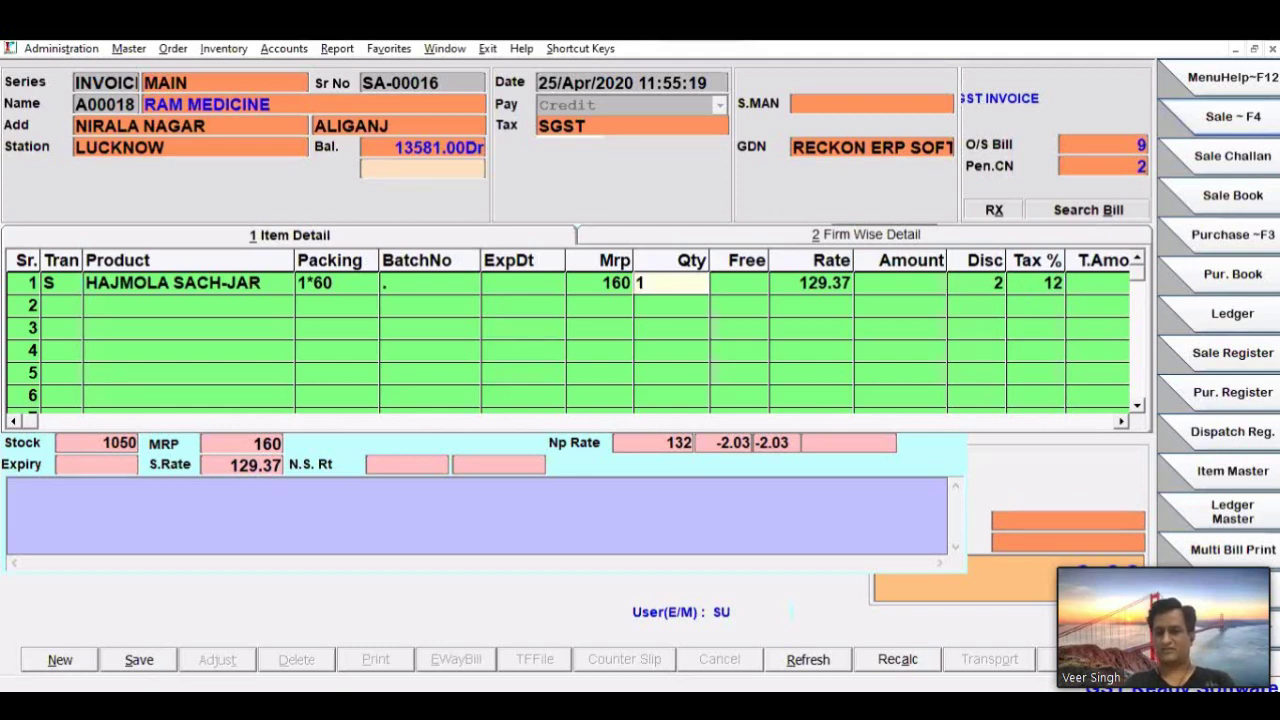
text(0)
key(Return)
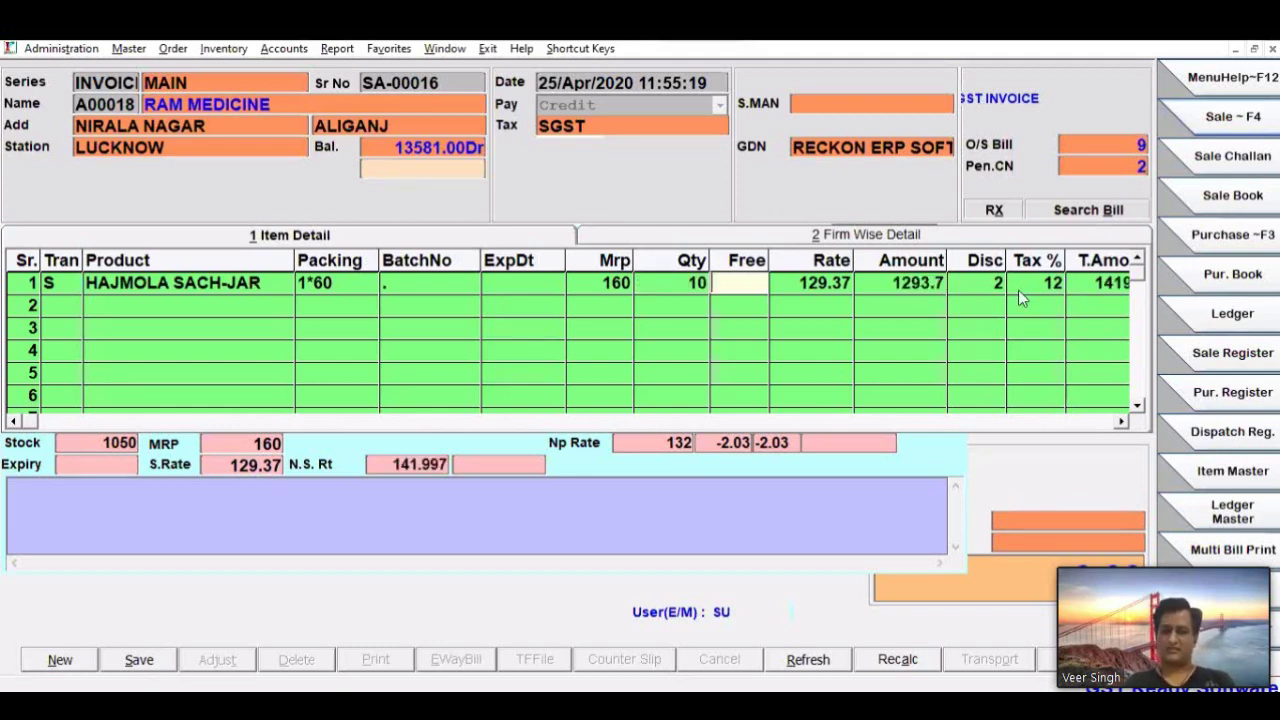
key(Return)
key(Return)
key(Return)
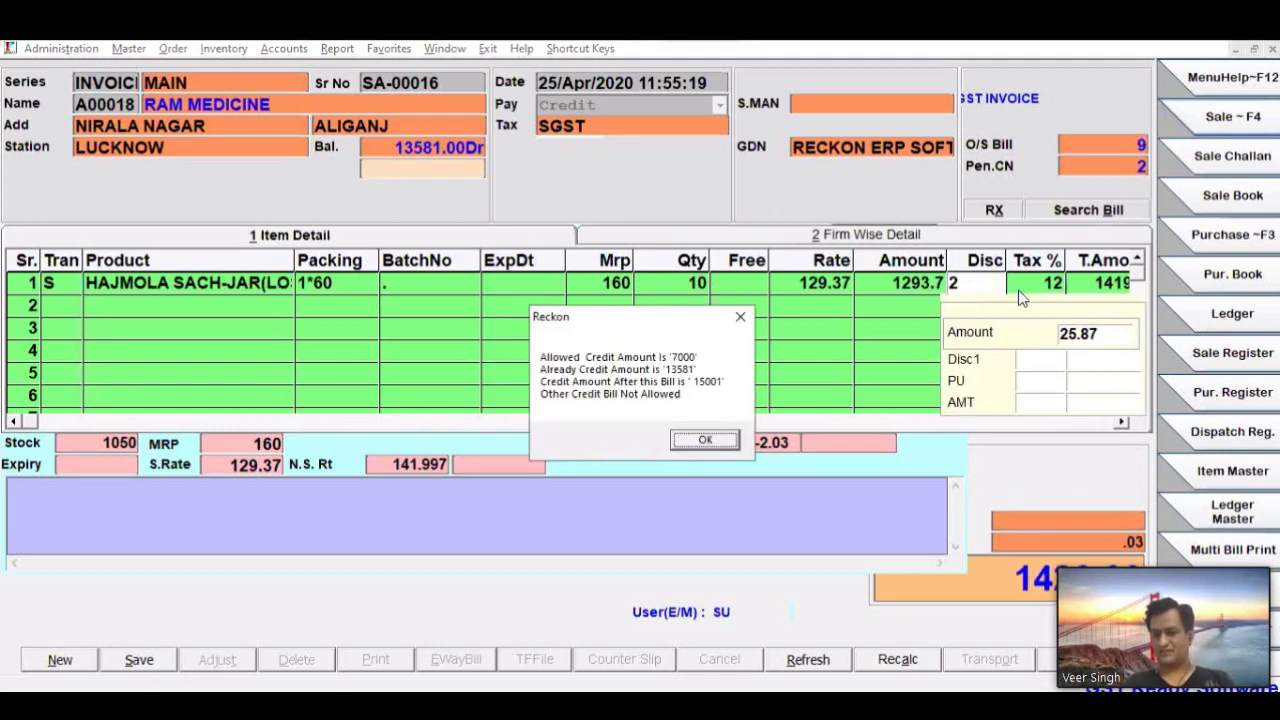
Dismiss the credit limit notice and save the sale invoice
key(Return)
key(Return)
key(alt+s)
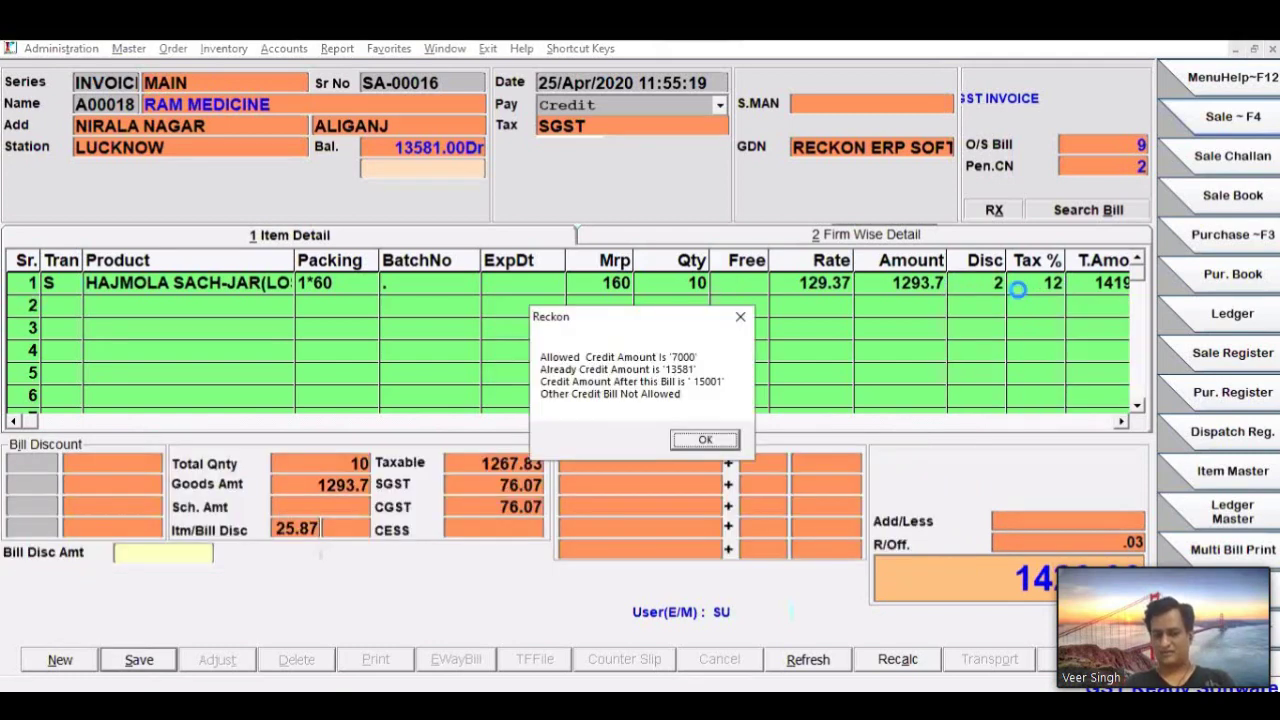
key(Return)
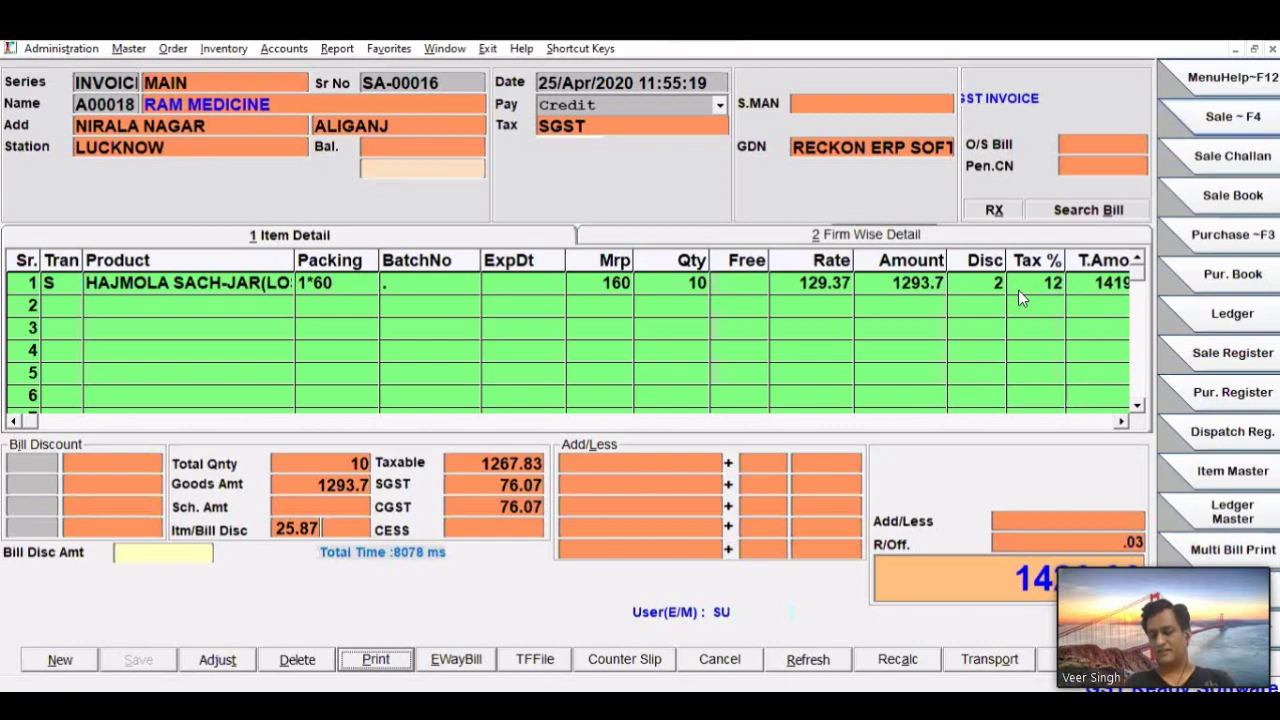
Start another MAIN series sale for RAM MEDICINE with salesman SMAN2 and go to its godown choice
key(alt+n)
key(Return)
key(Return)
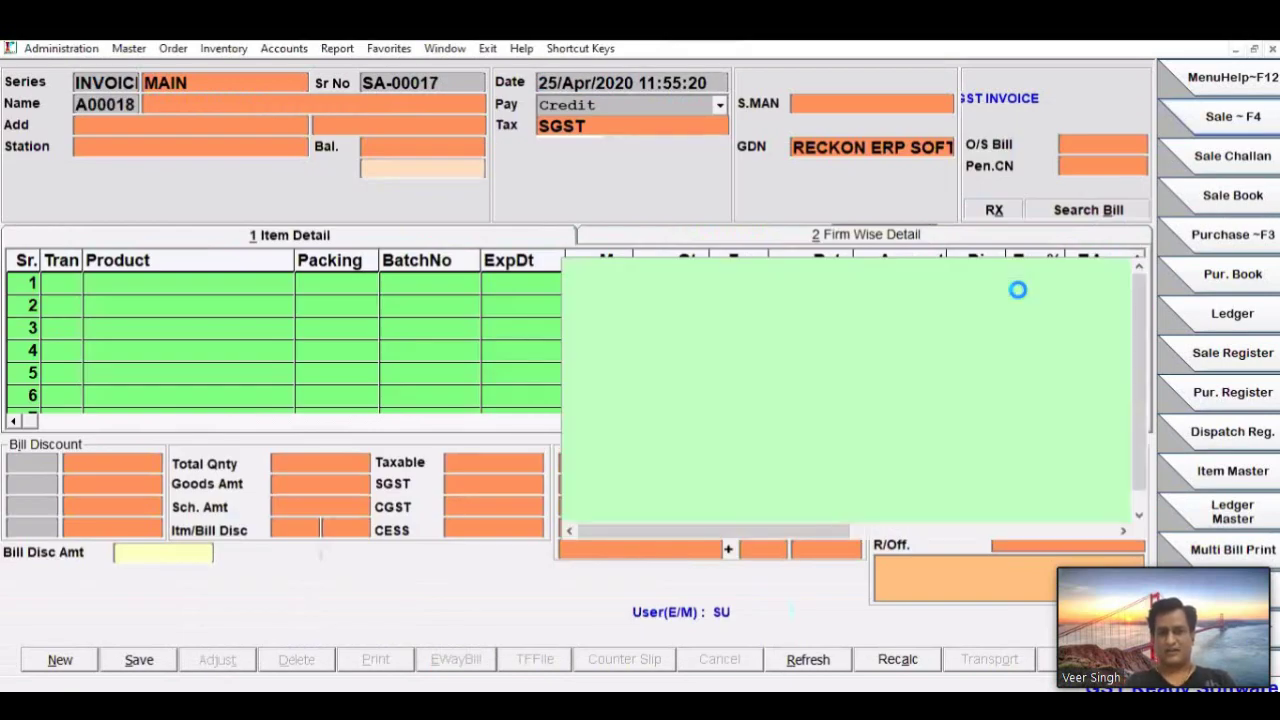
key(Return)
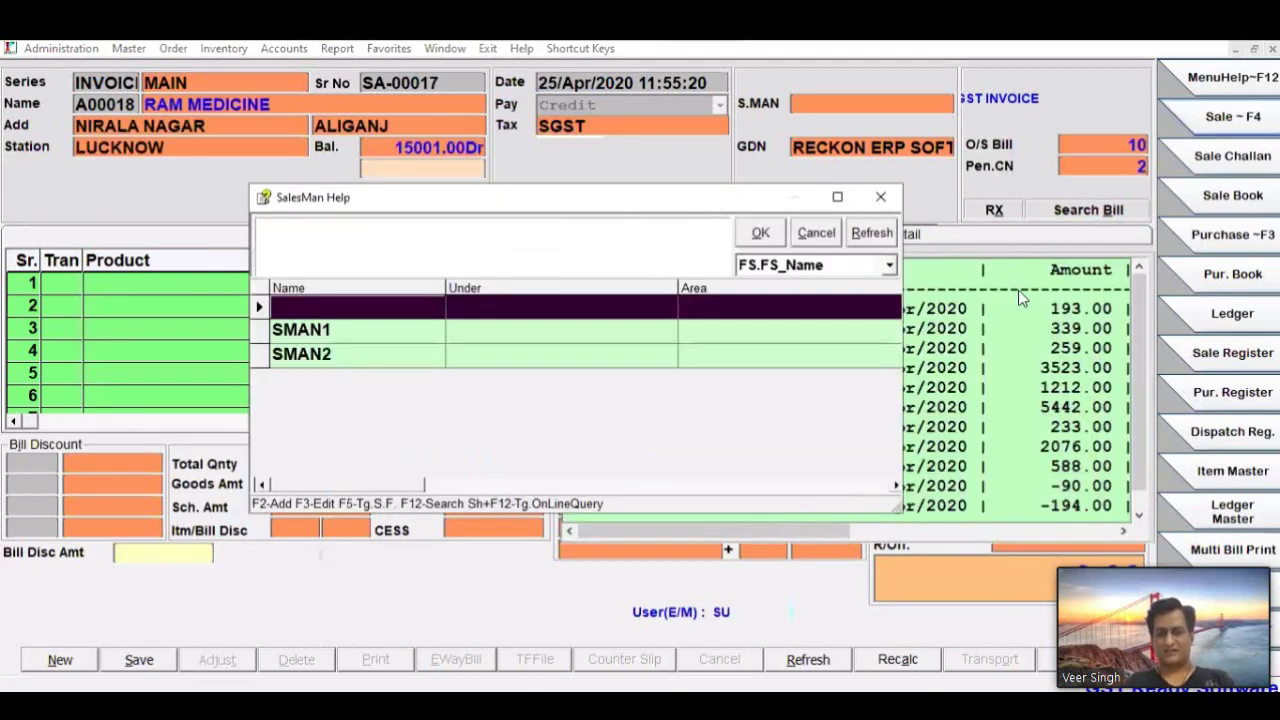
key(Down)
key(Down)
key(Return)
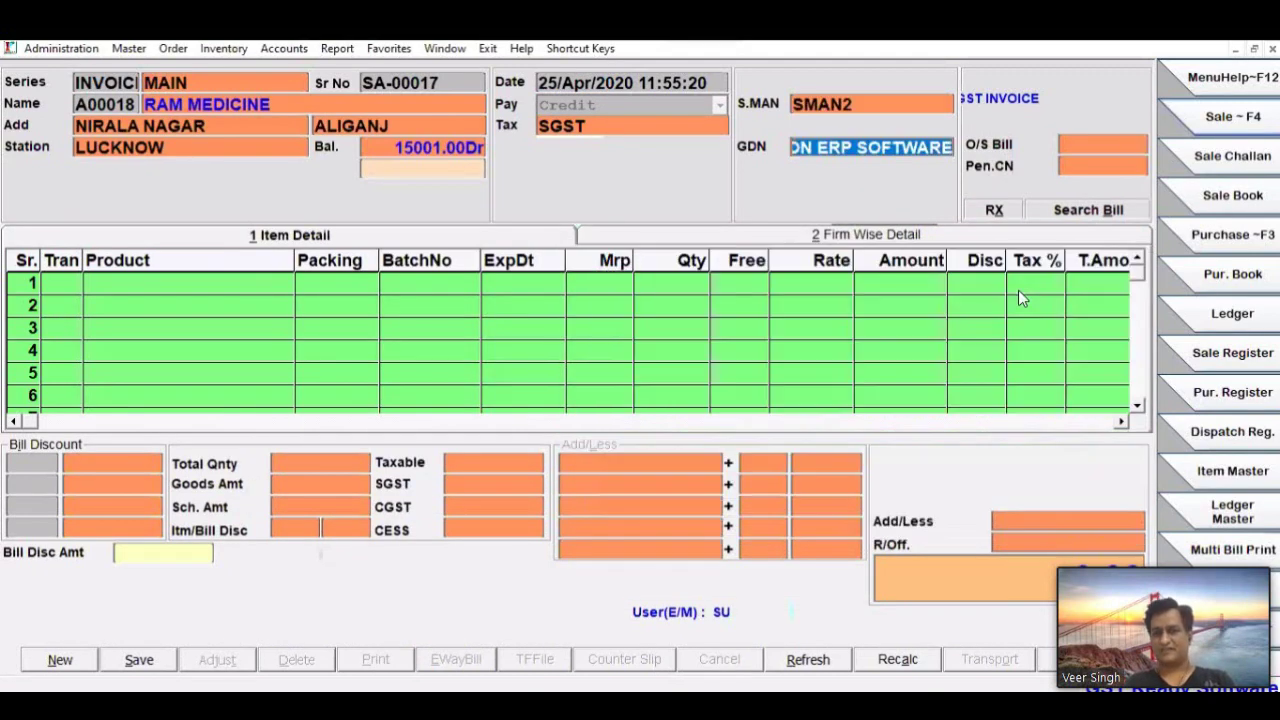
key(Return)
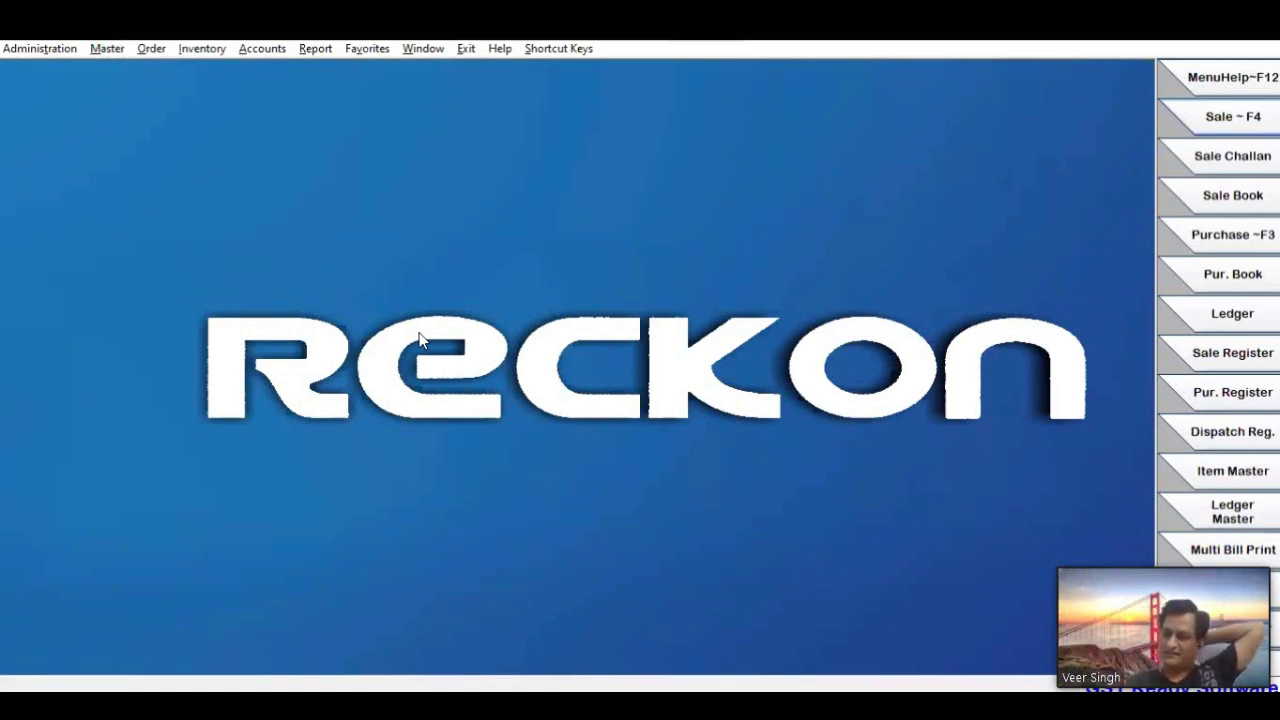
Open the Series Master and load the record of the MAIN series
click(40, 48)
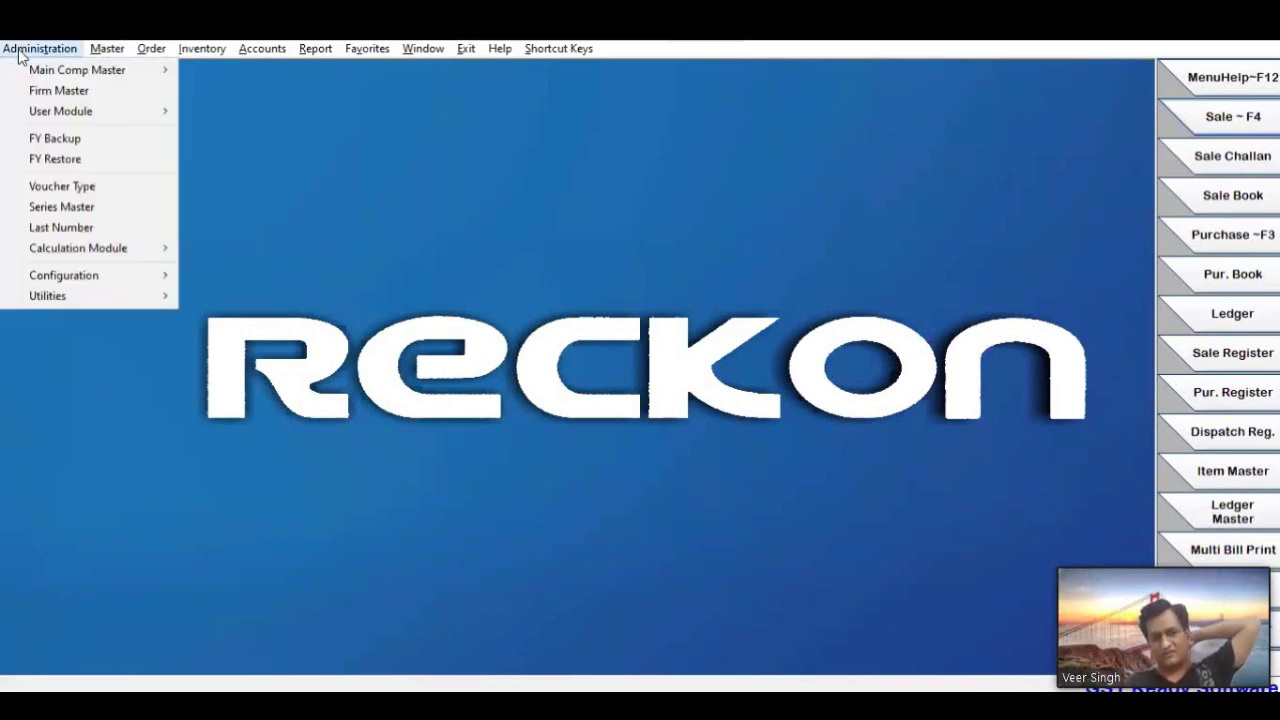
click(62, 207)
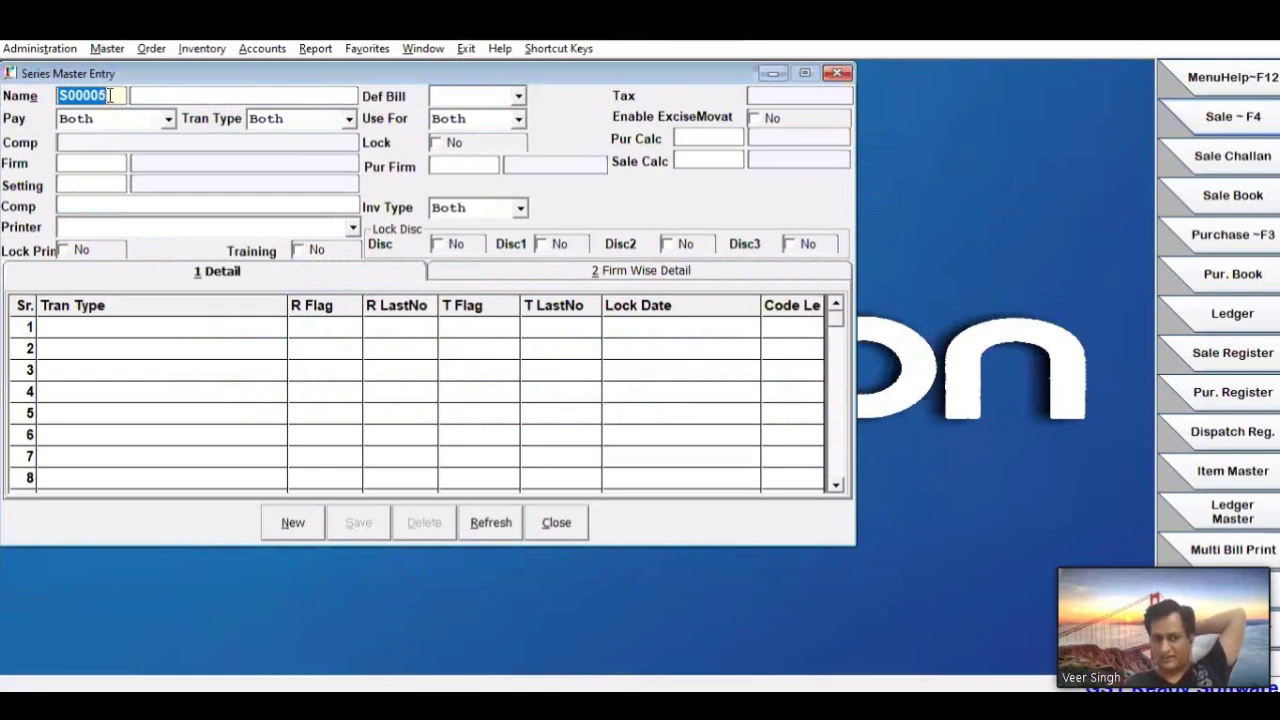
double_click(110, 95)
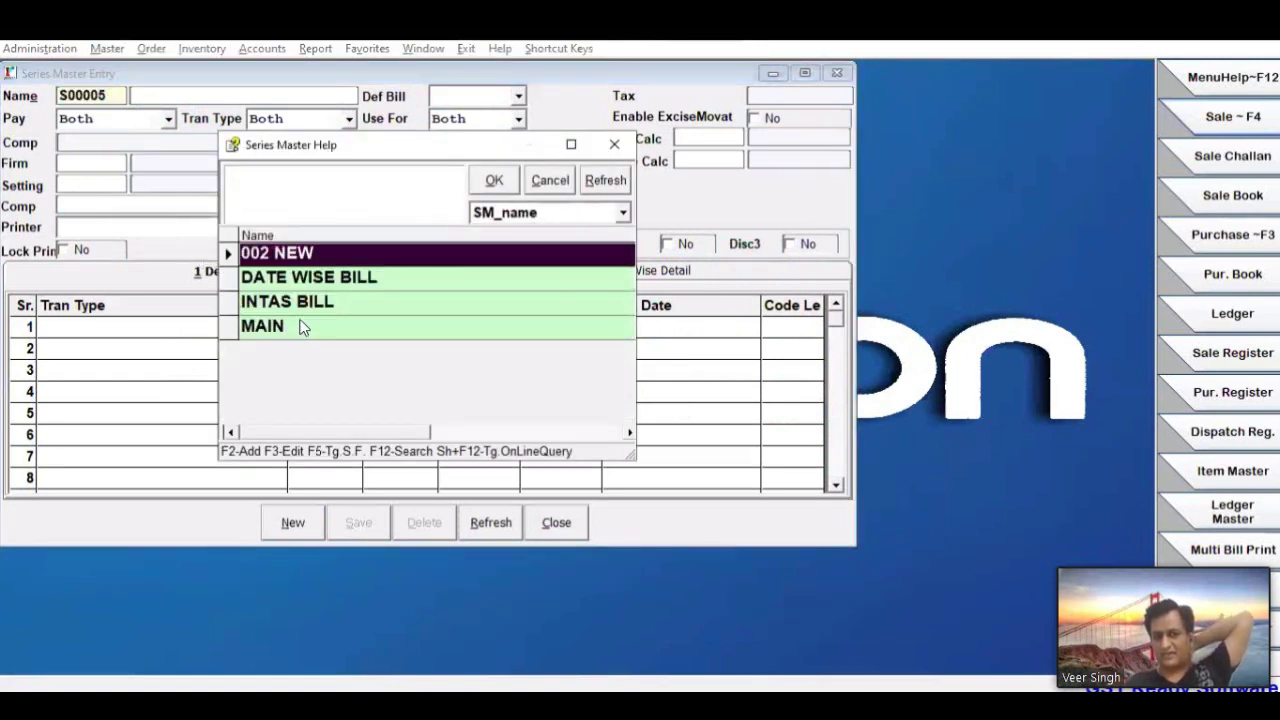
click(305, 325)
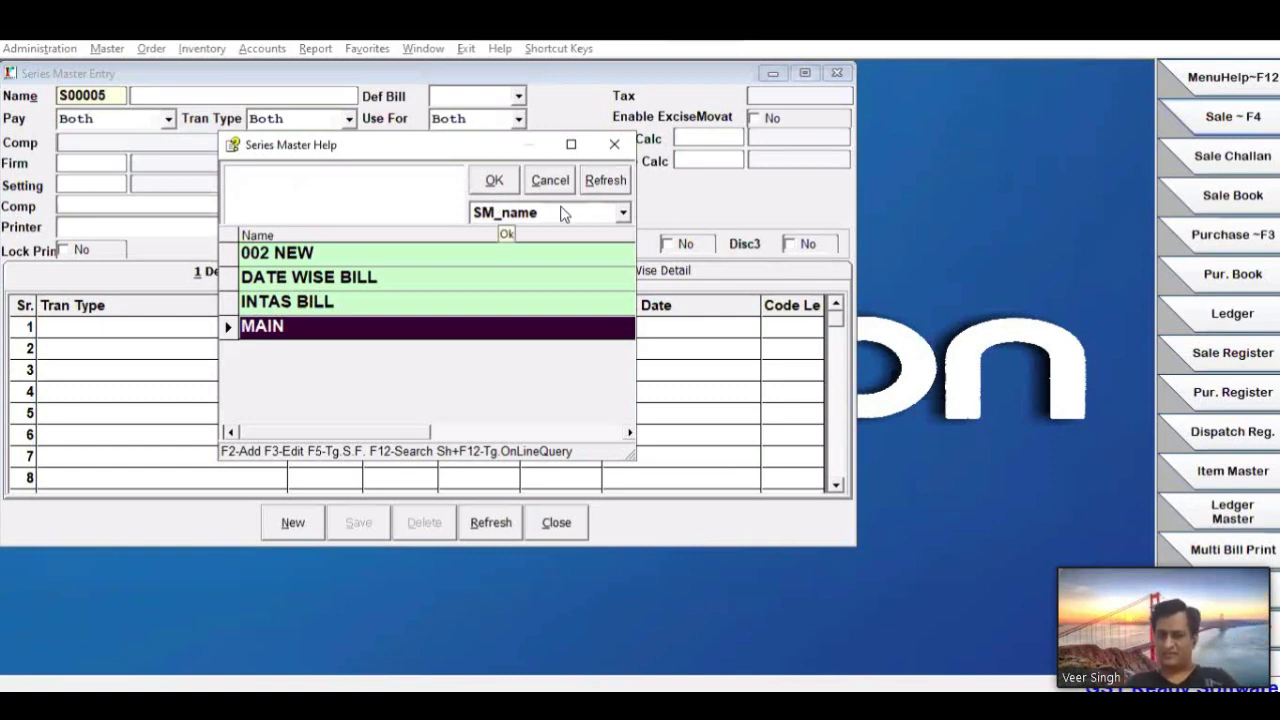
click(497, 181)
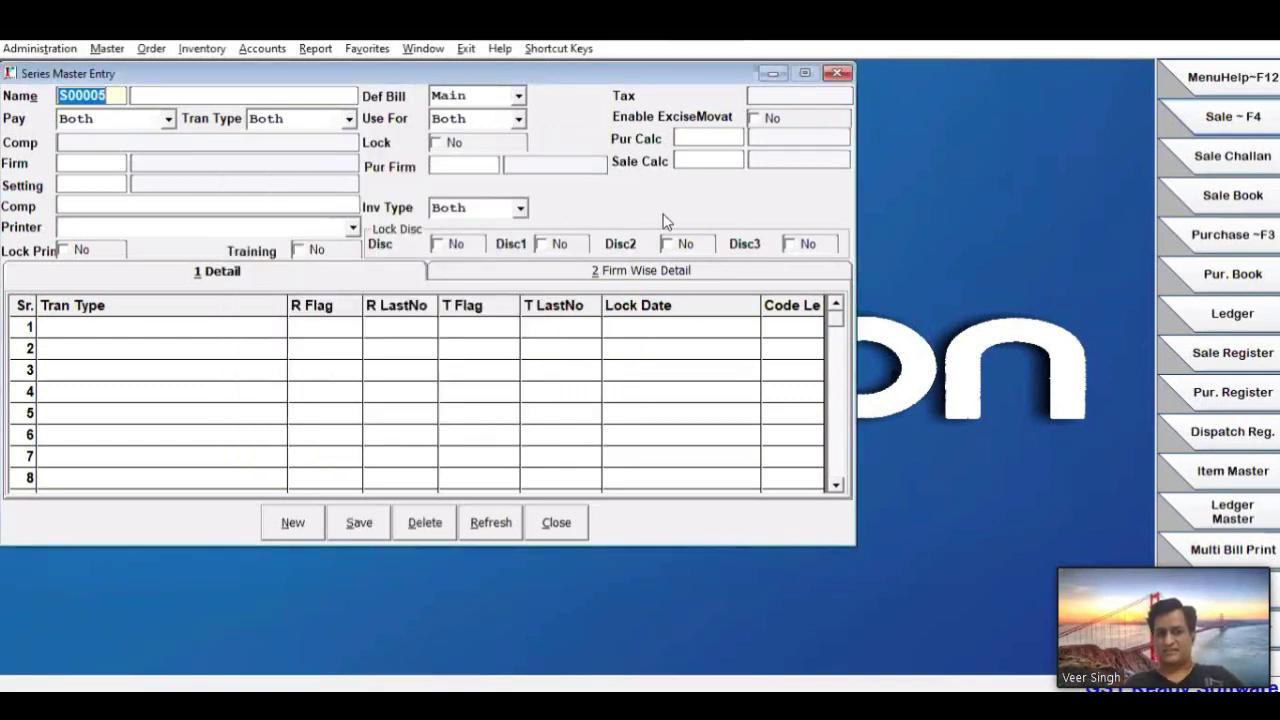
key(Return)
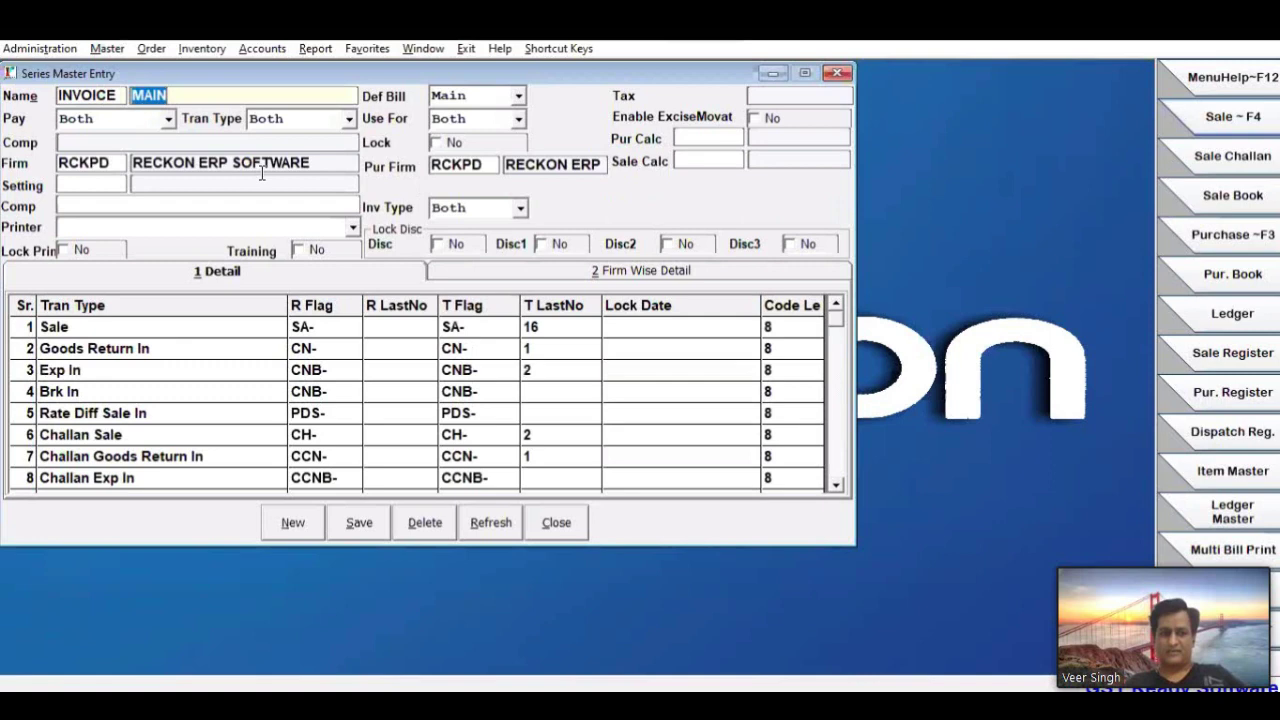
Try GODNOW NO. 2-RCKPD as the MAIN series' firm, decline re-reading the firm records, and close the series without saving
click(115, 163)
key(F1)
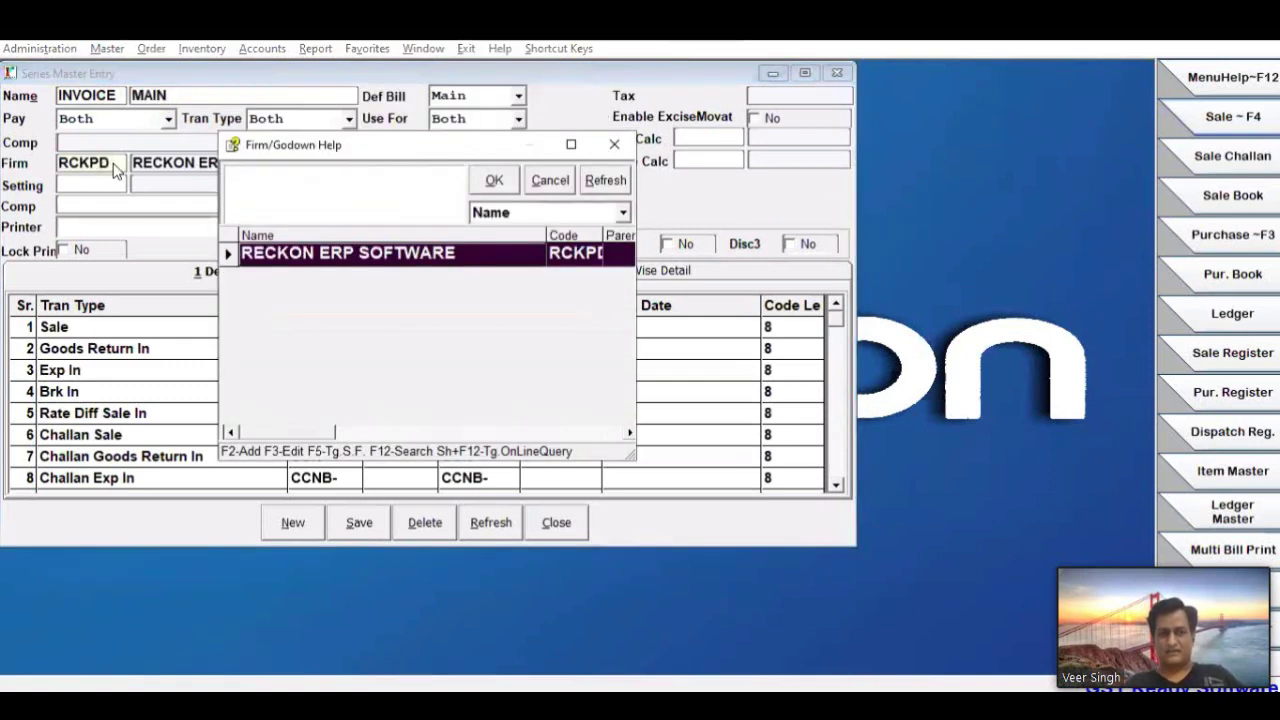
key(space)
key(Down)
key(Down)
key(Down)
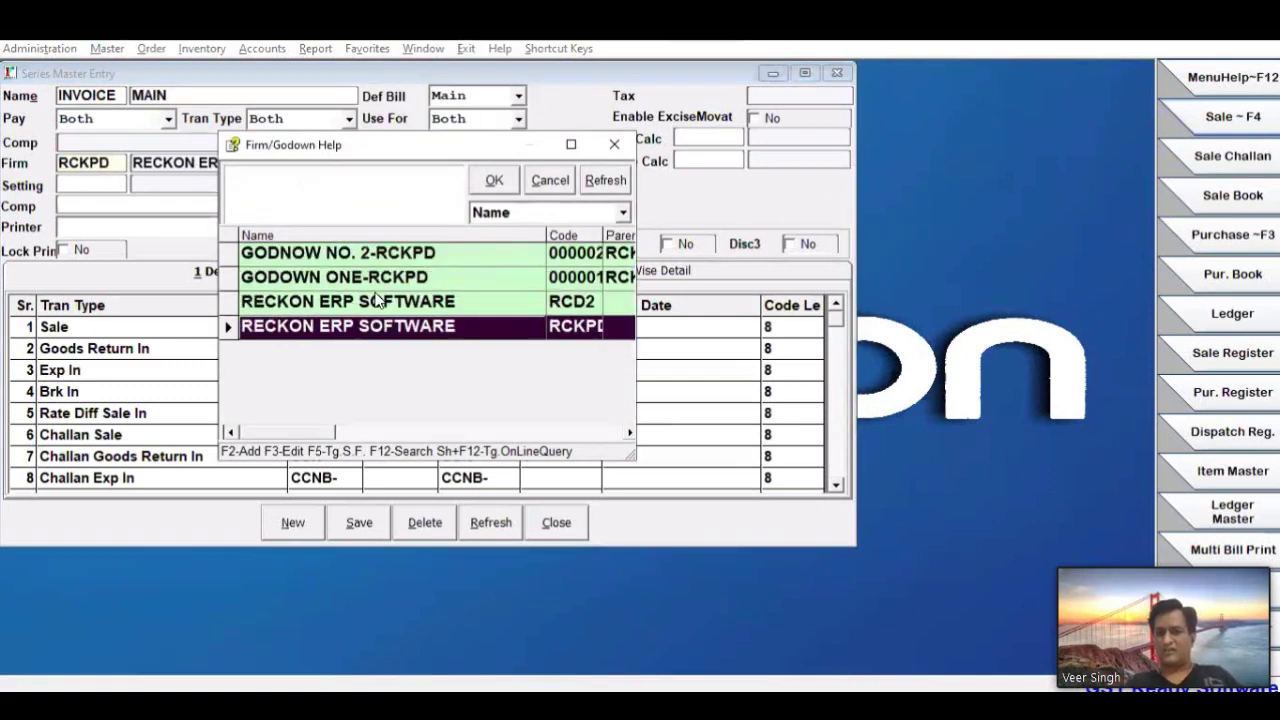
key(Up)
key(Up)
key(Up)
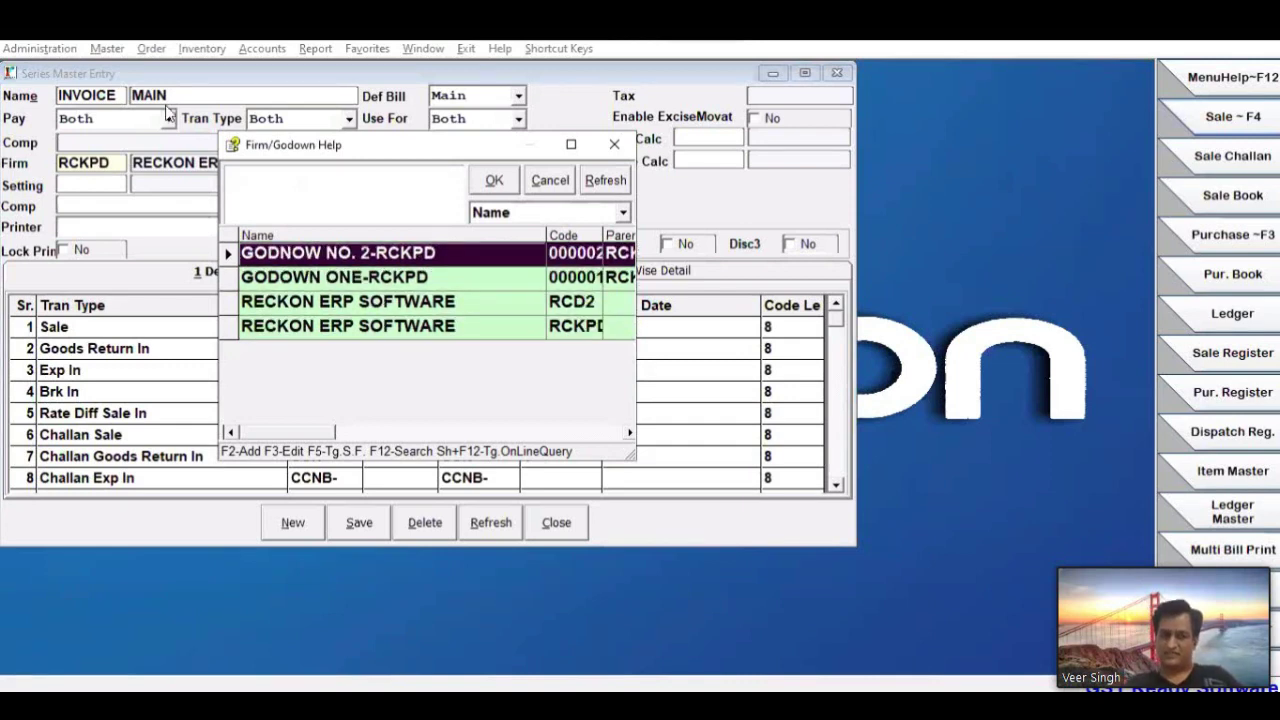
click(488, 180)
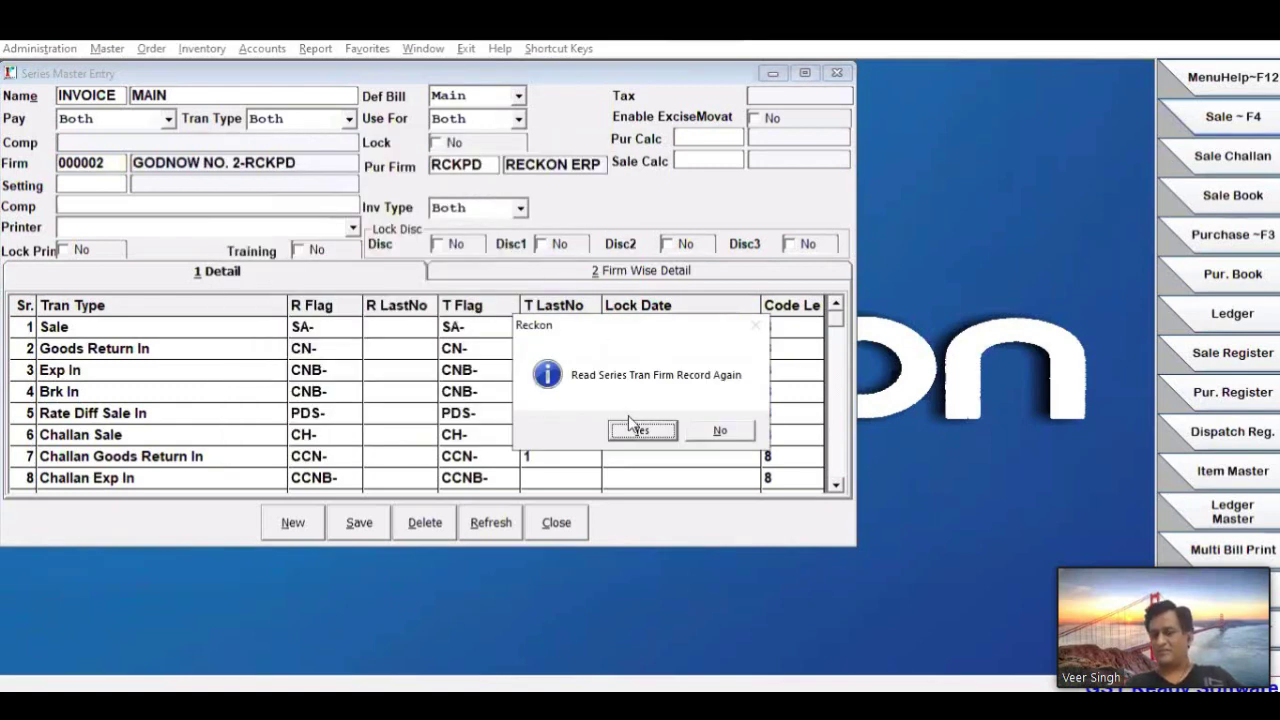
click(717, 432)
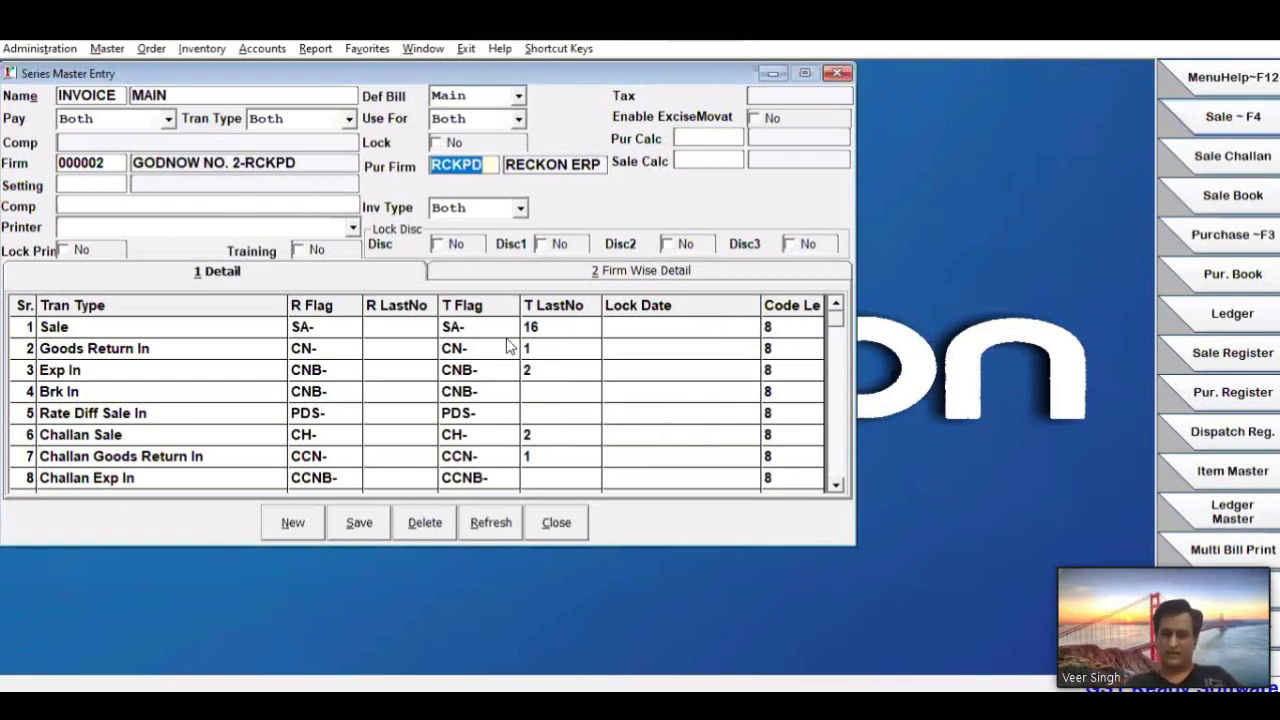
click(563, 530)
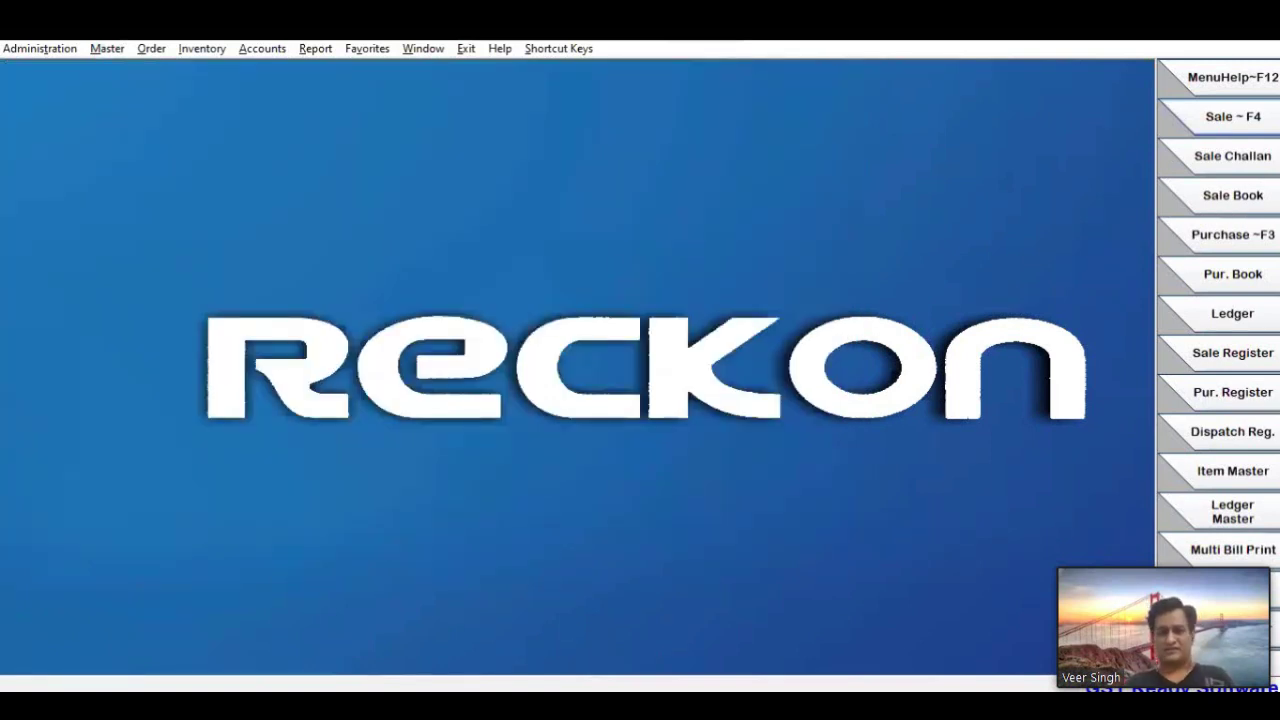
Open the Closing Stock Valuation report and filter it to all brands and only the item HAJMOLA SACH-JAR
click(202, 48)
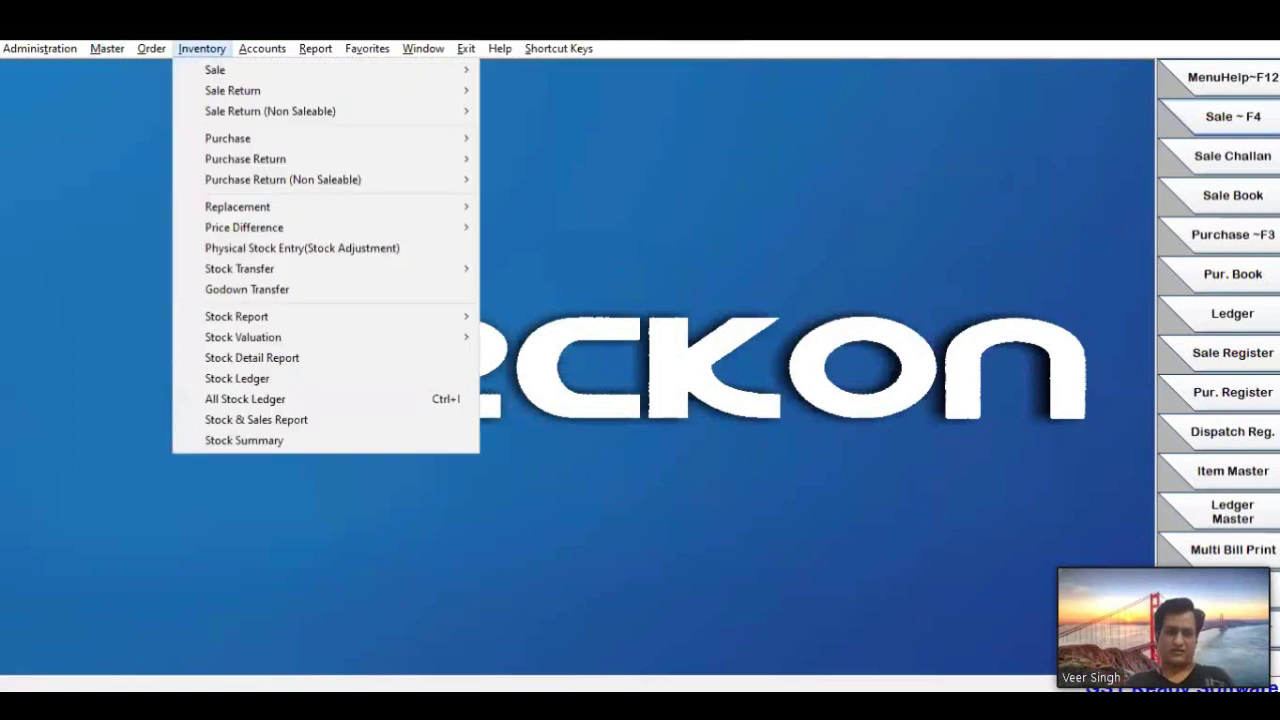
mouse_move(275, 341)
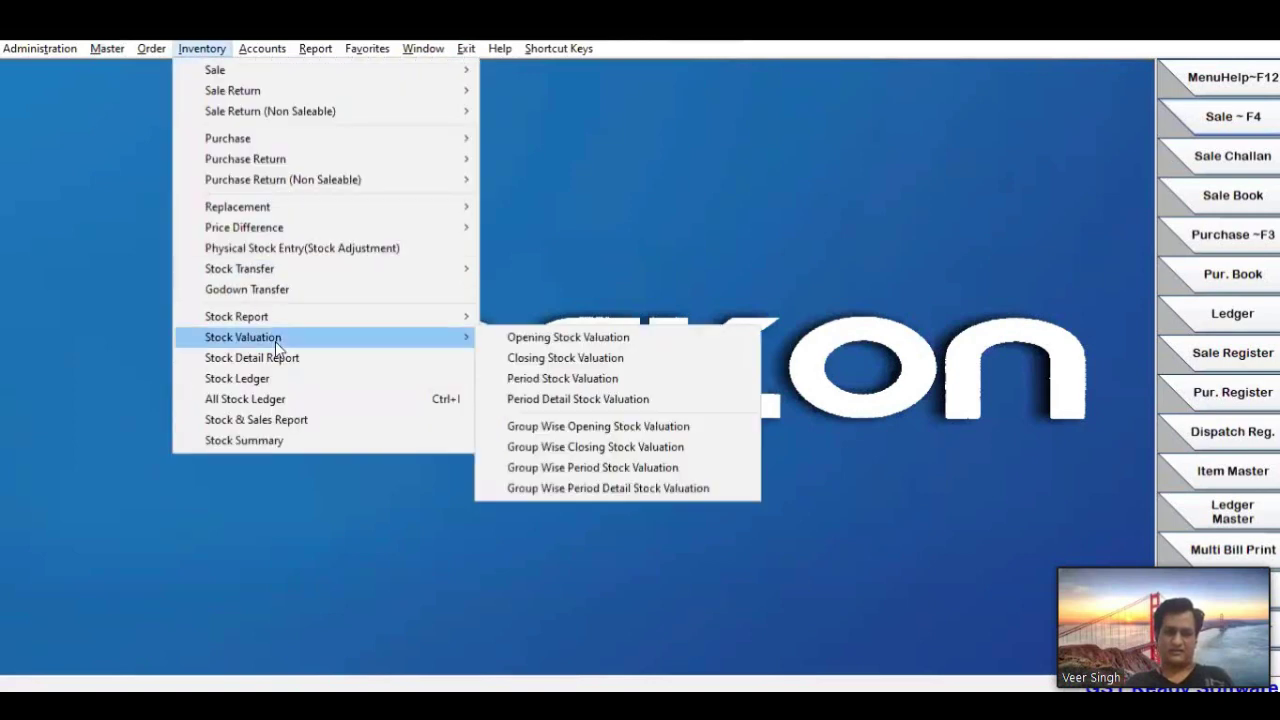
click(561, 367)
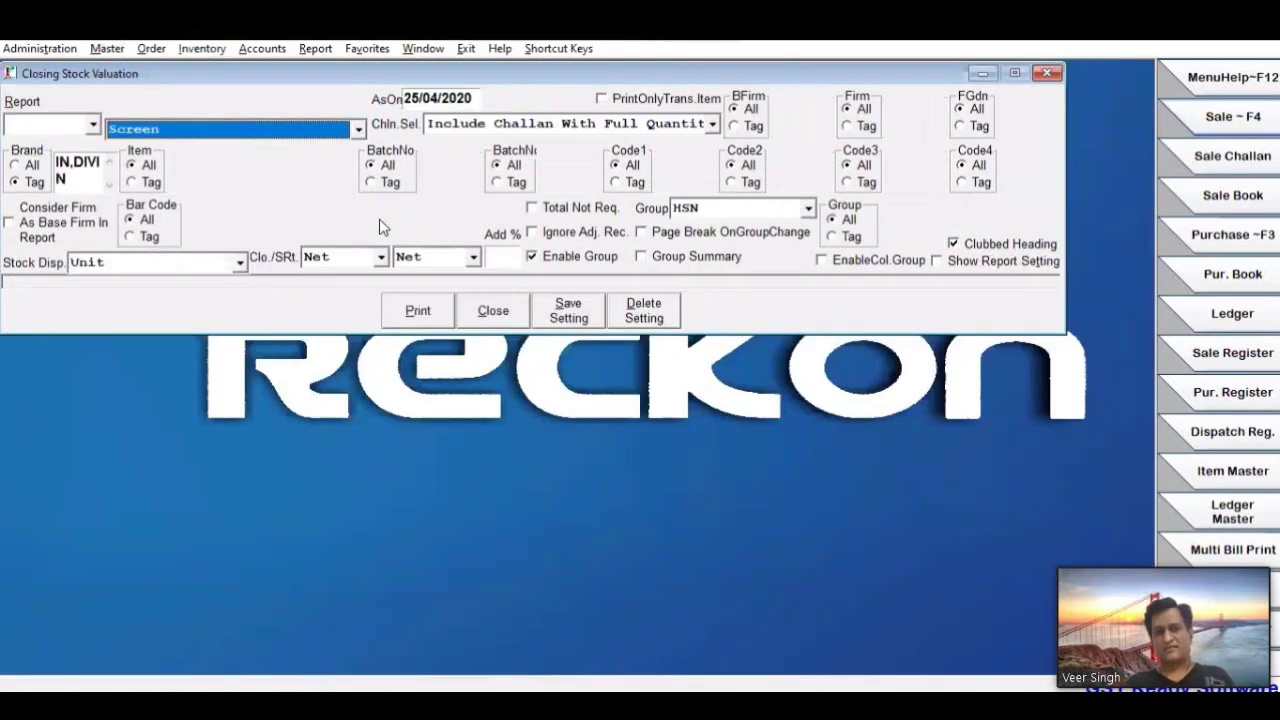
click(32, 166)
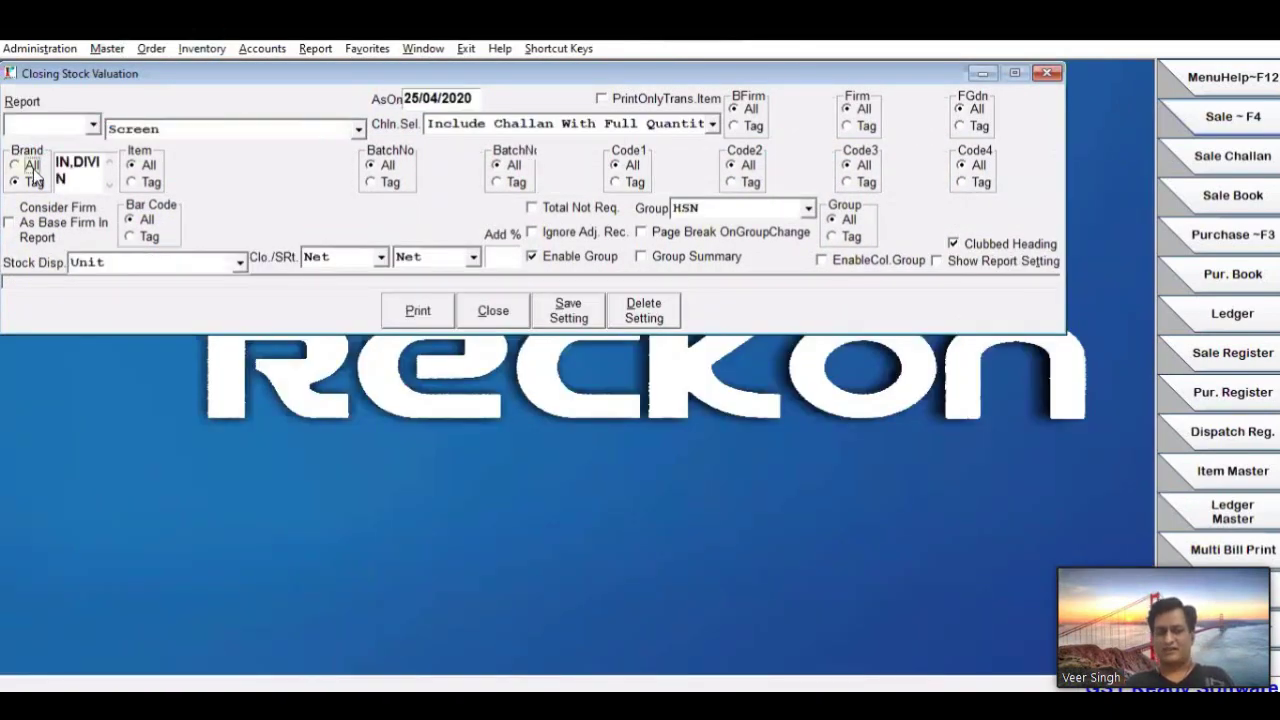
click(140, 182)
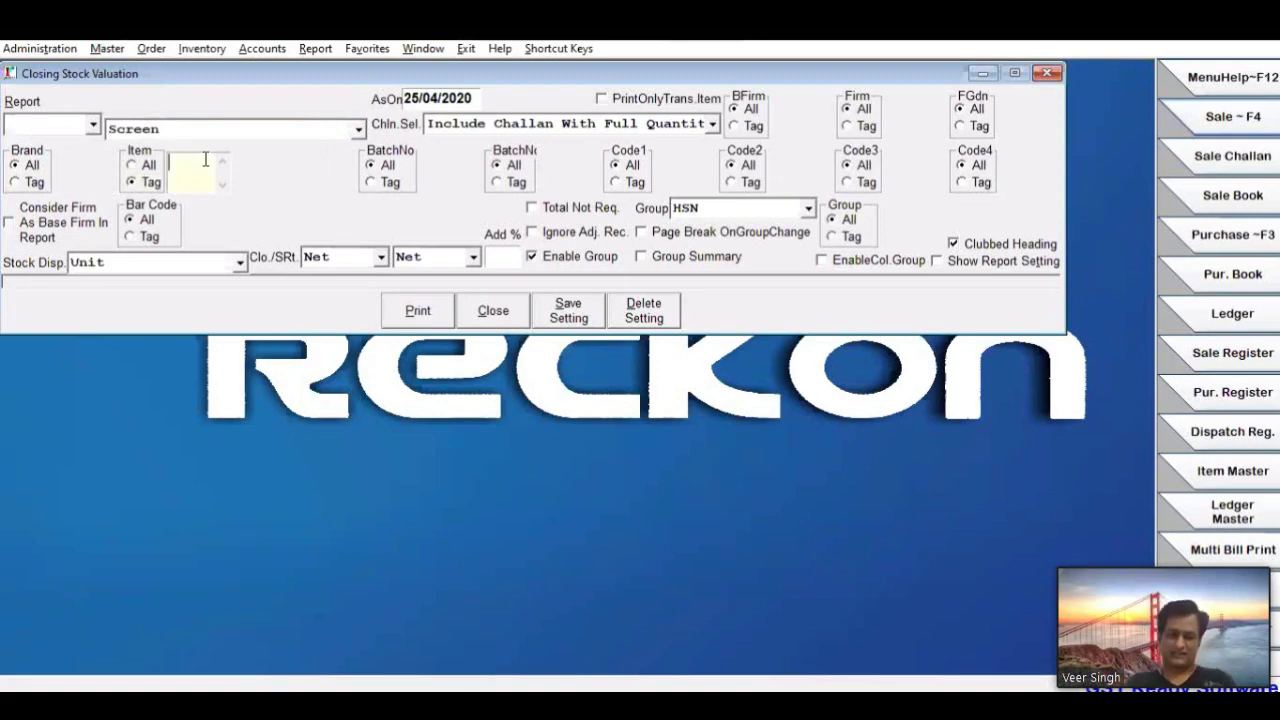
text(HA)
key(Down)
key(space)
key(Return)
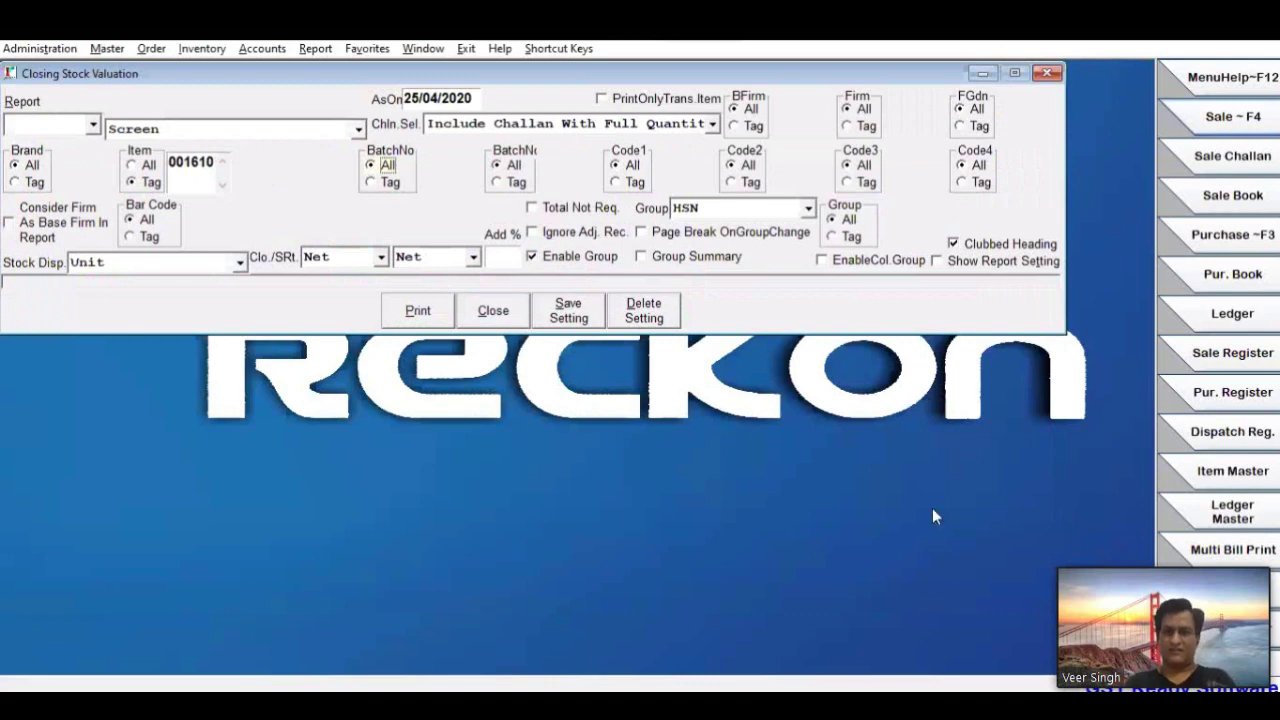
Turn off row grouping, enable column grouping by Godown, and display the closing stock valuation
click(604, 258)
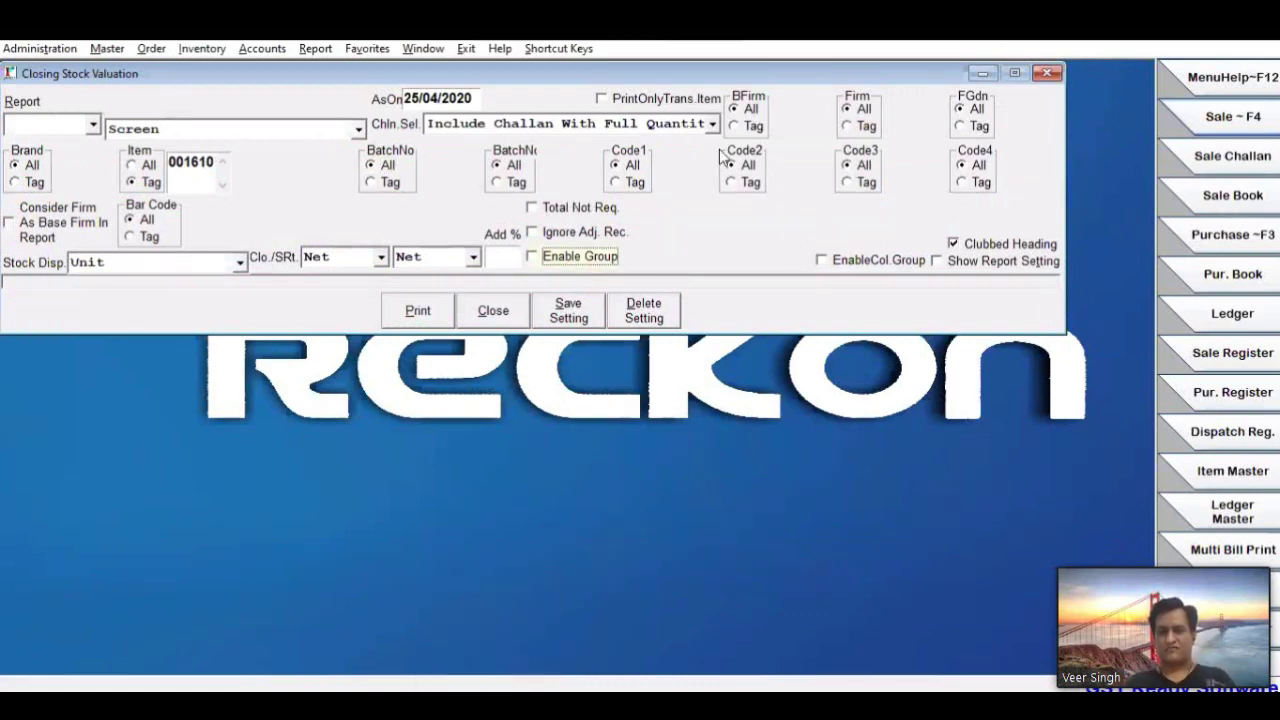
click(829, 261)
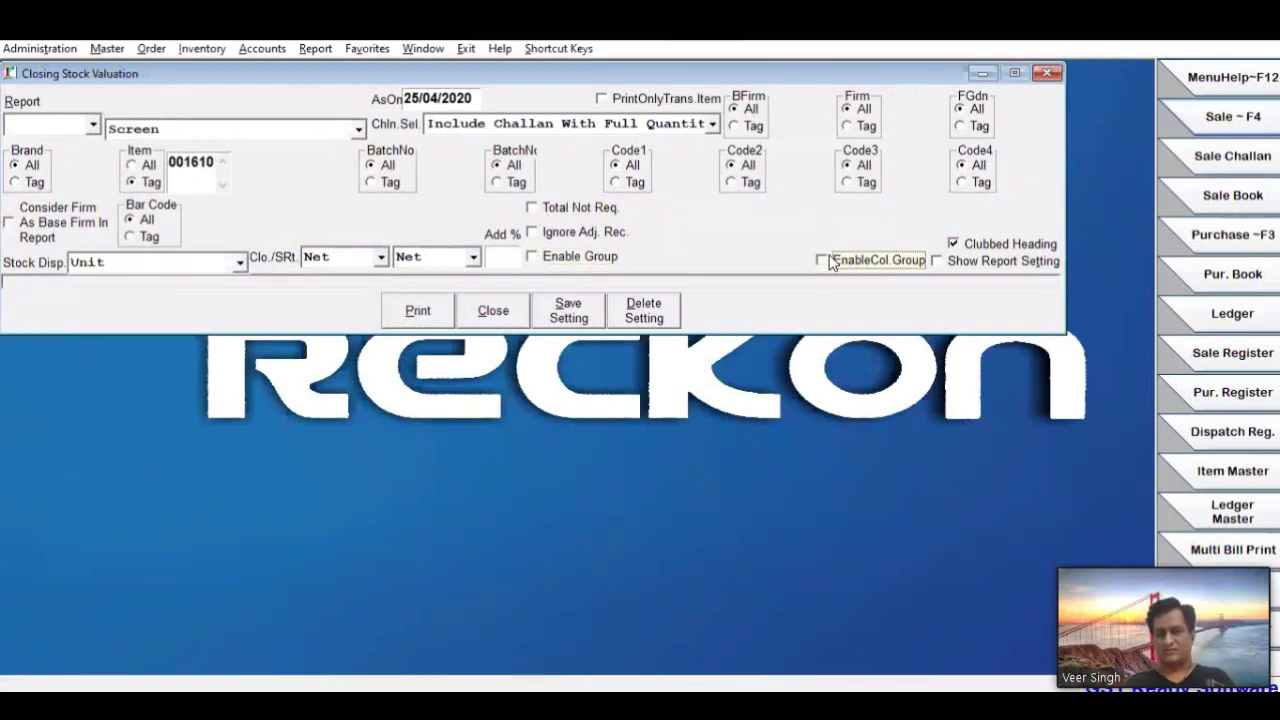
click(1022, 226)
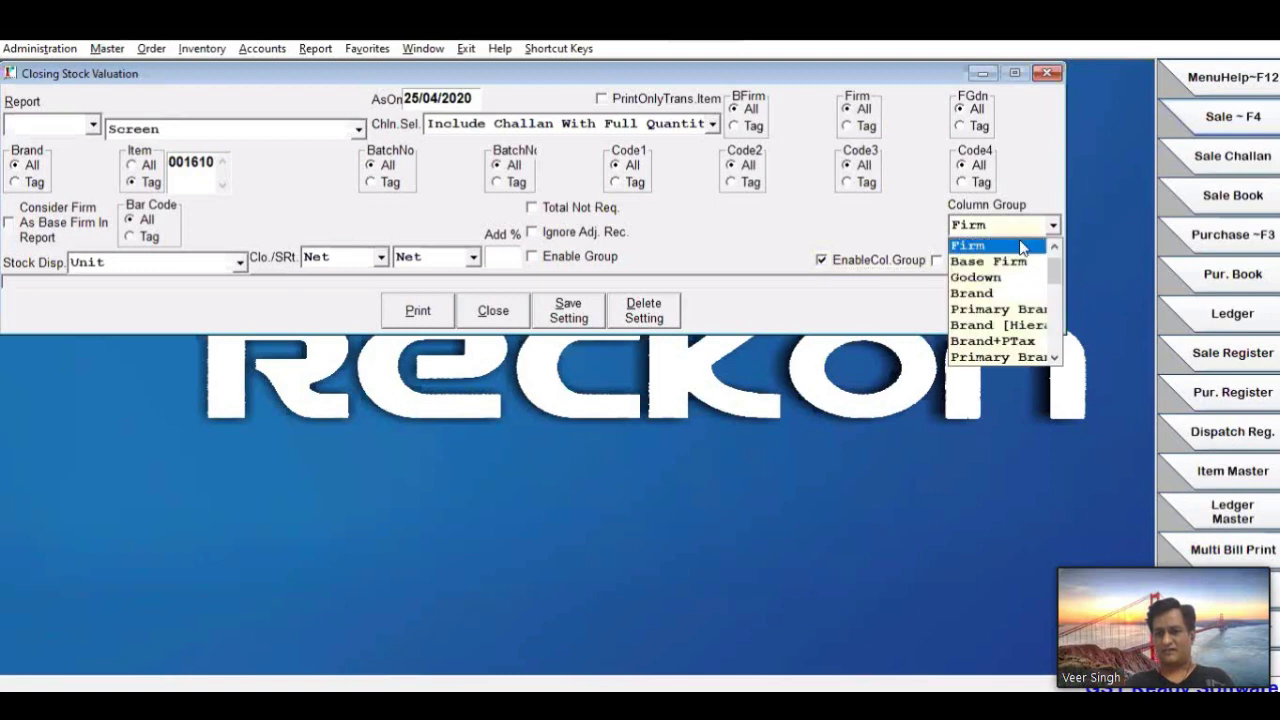
click(1015, 277)
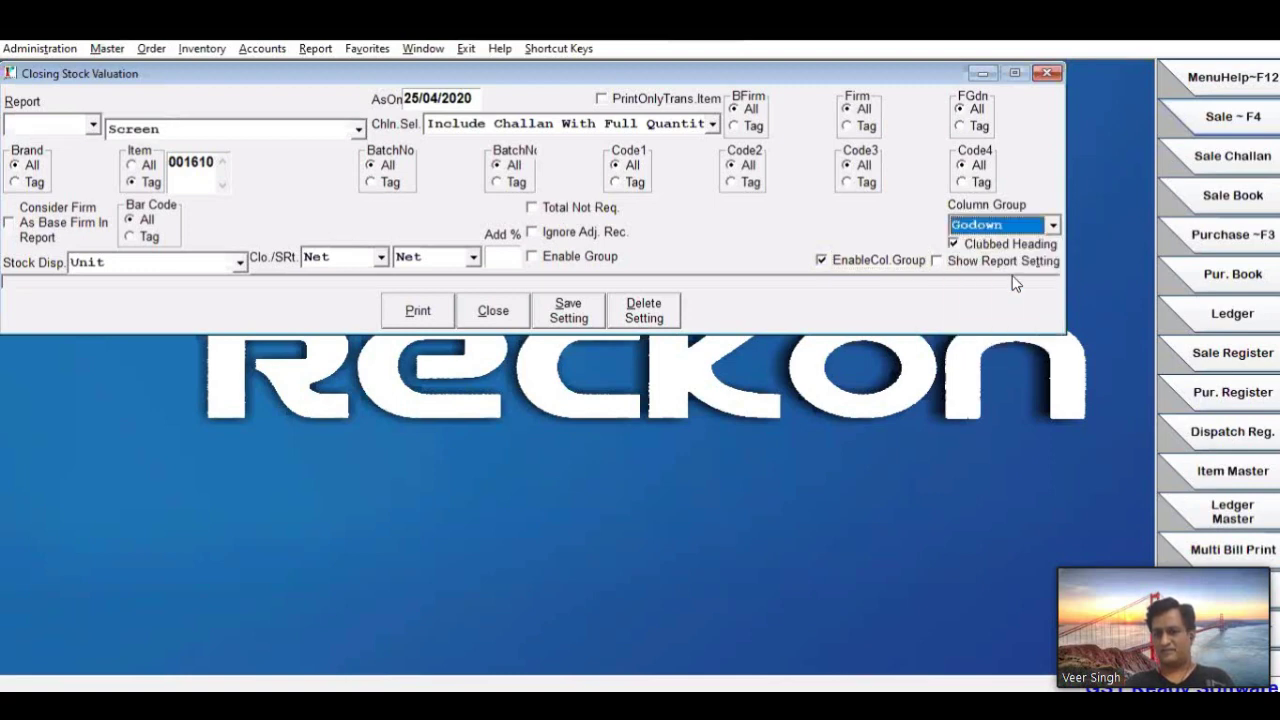
click(418, 310)
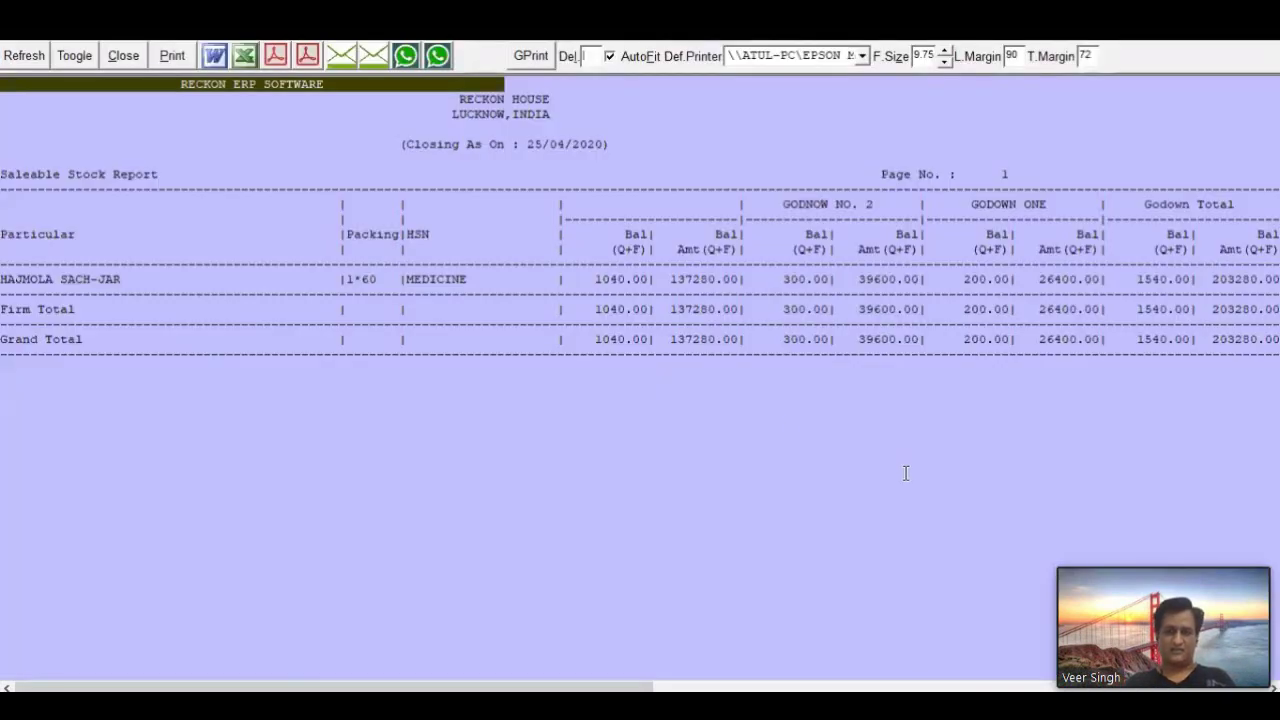
Compare the HAJMOLA SACH-JAR balances of the main firm, GODNOW NO. 2 and GODOWN ONE with the godown total
drag(589, 279, 889, 276)
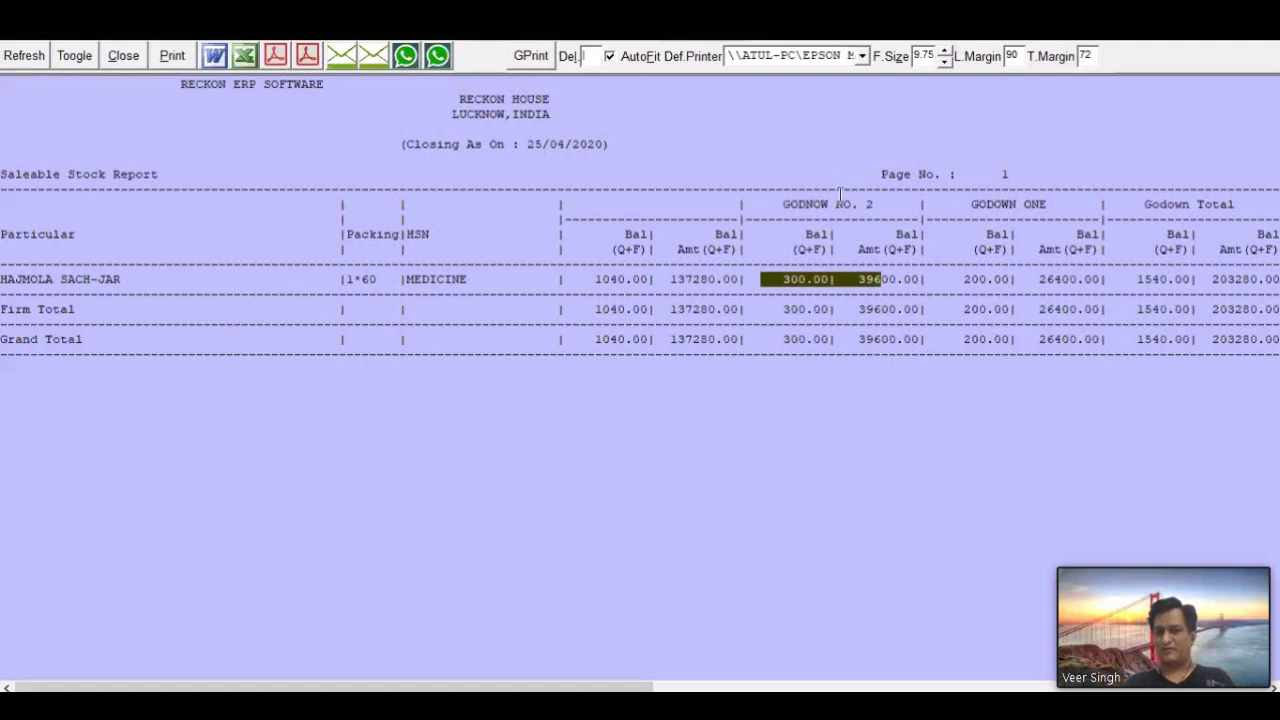
click(782, 283)
drag(956, 280, 1037, 276)
drag(1130, 279, 1201, 276)
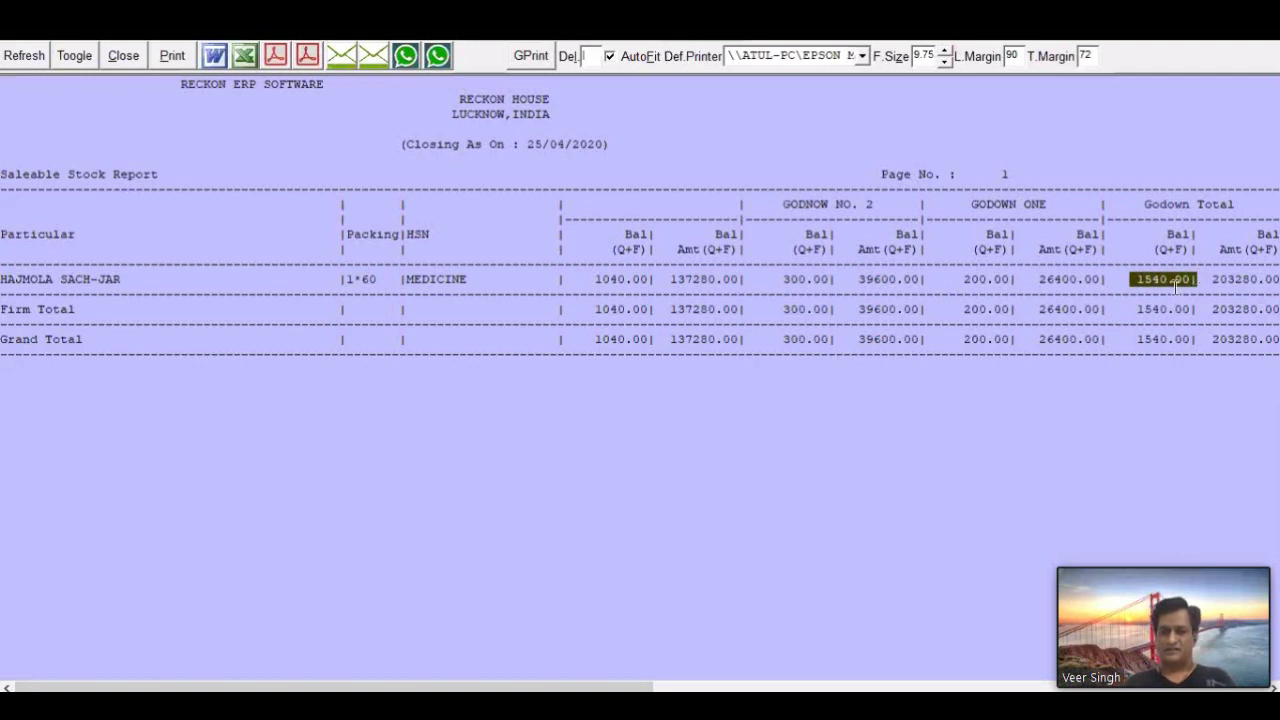
click(58, 284)
drag(625, 292, 1077, 291)
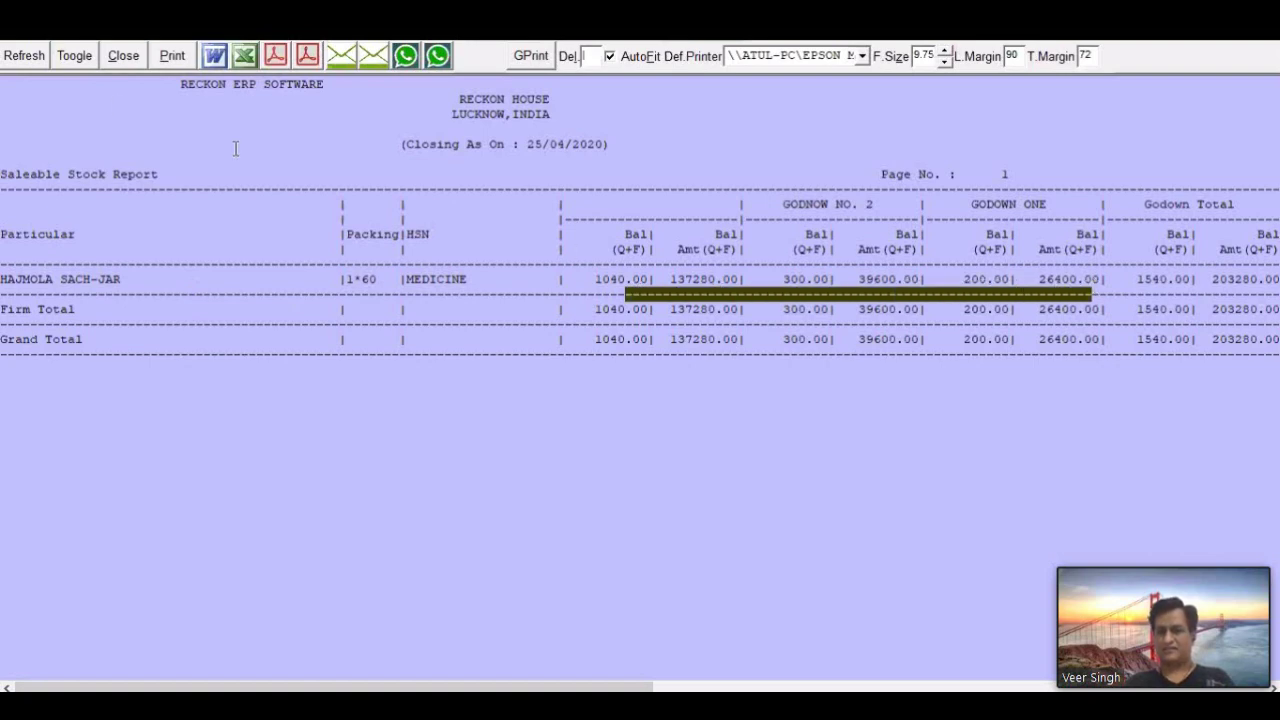